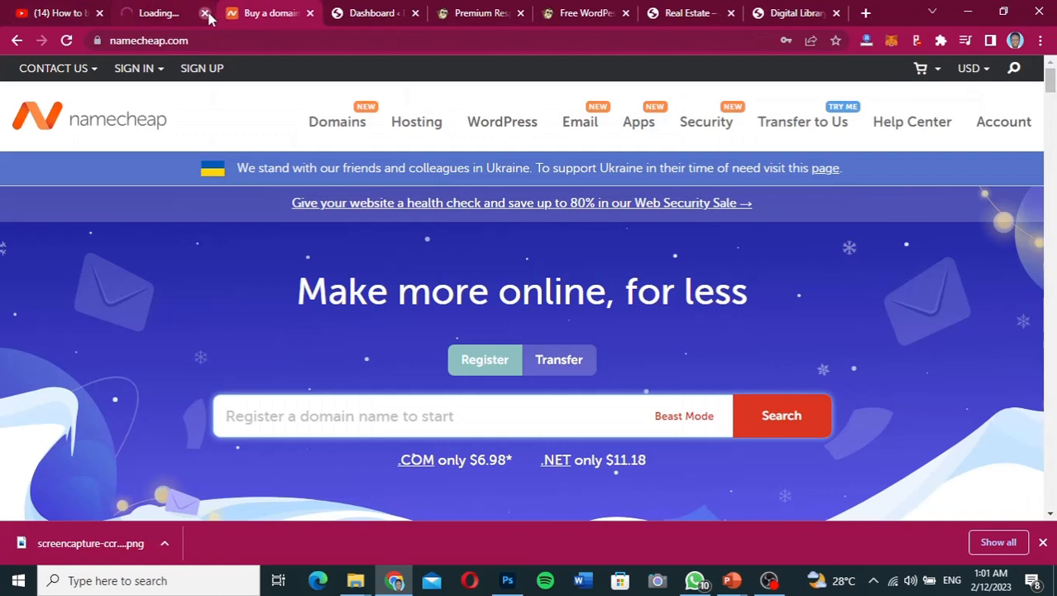
# - Close the tab that is still loading and look over the Digital Library site's front page
pyautogui.click(205, 13)
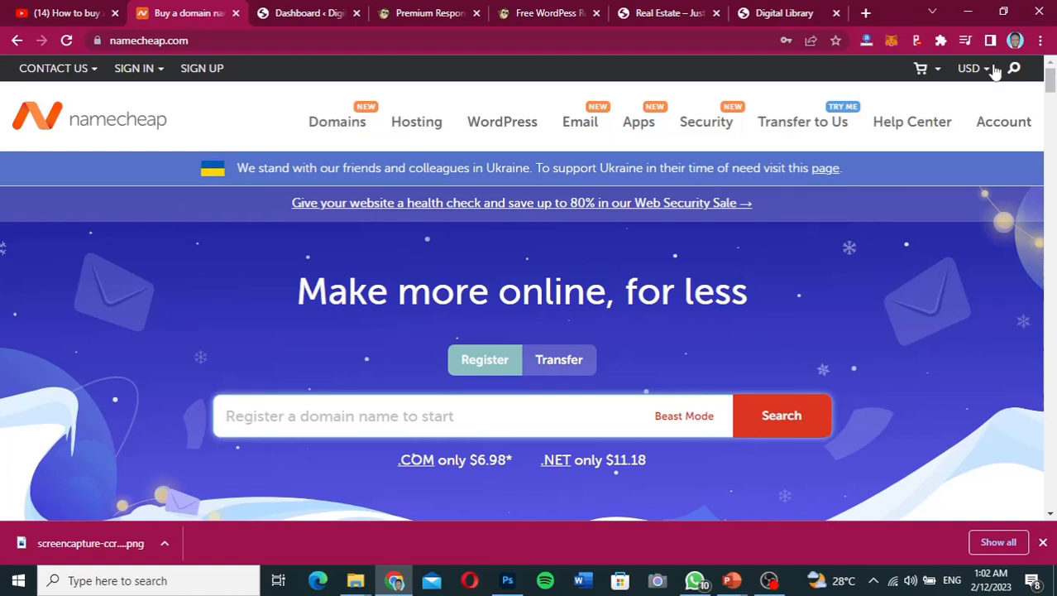
pyautogui.click(780, 16)
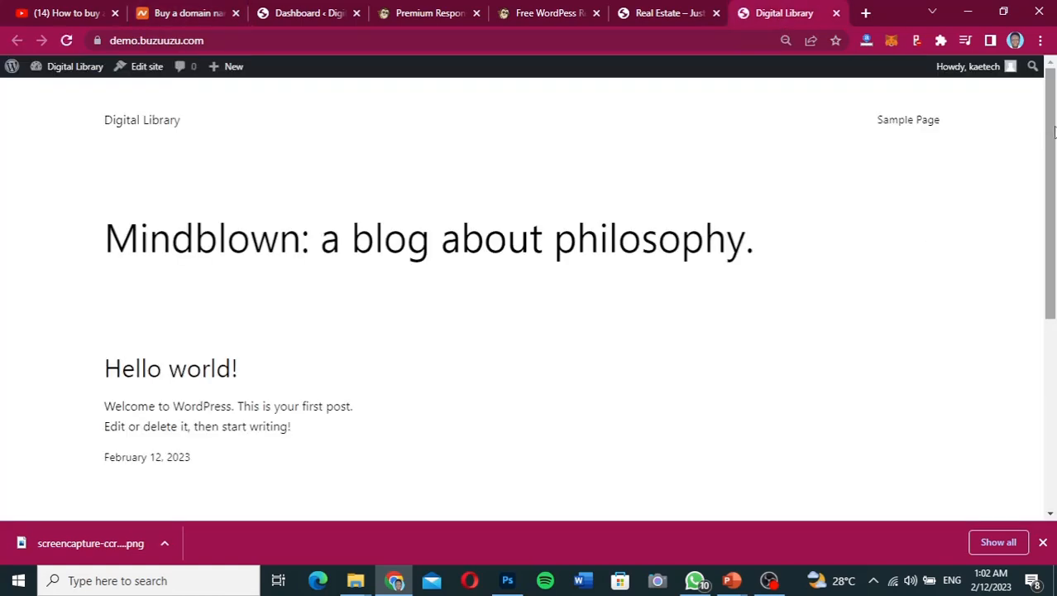
pyautogui.moveTo(1050, 149)
pyautogui.mouseDown()
pyautogui.moveTo(1038, 343)
pyautogui.moveTo(1041, 149)
pyautogui.mouseUp()
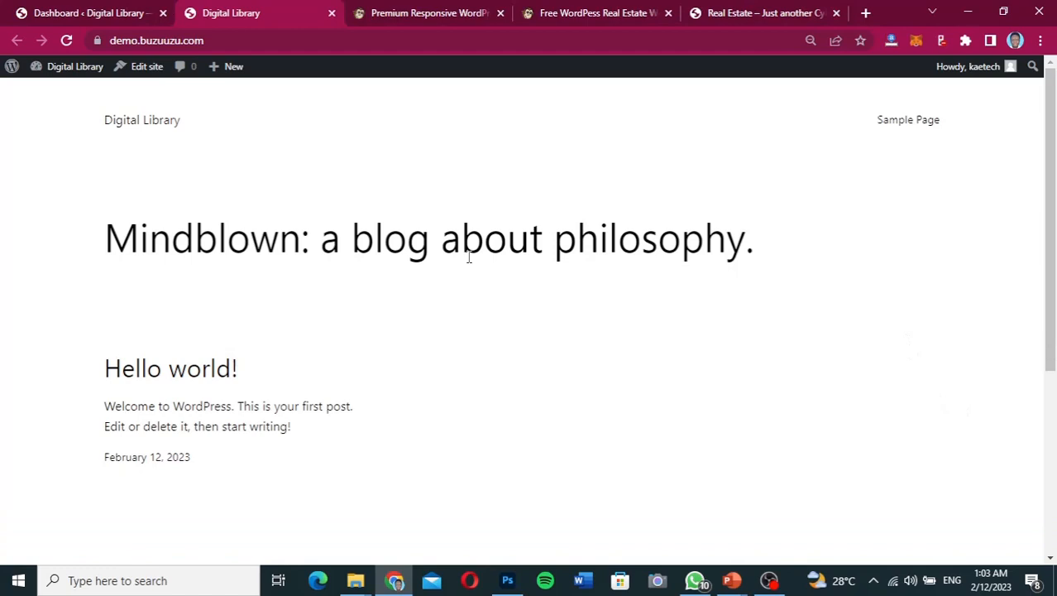
# - Change the site title to "Real Estate" in the WordPress general settings of the Digital Library site
pyautogui.click(111, 14)
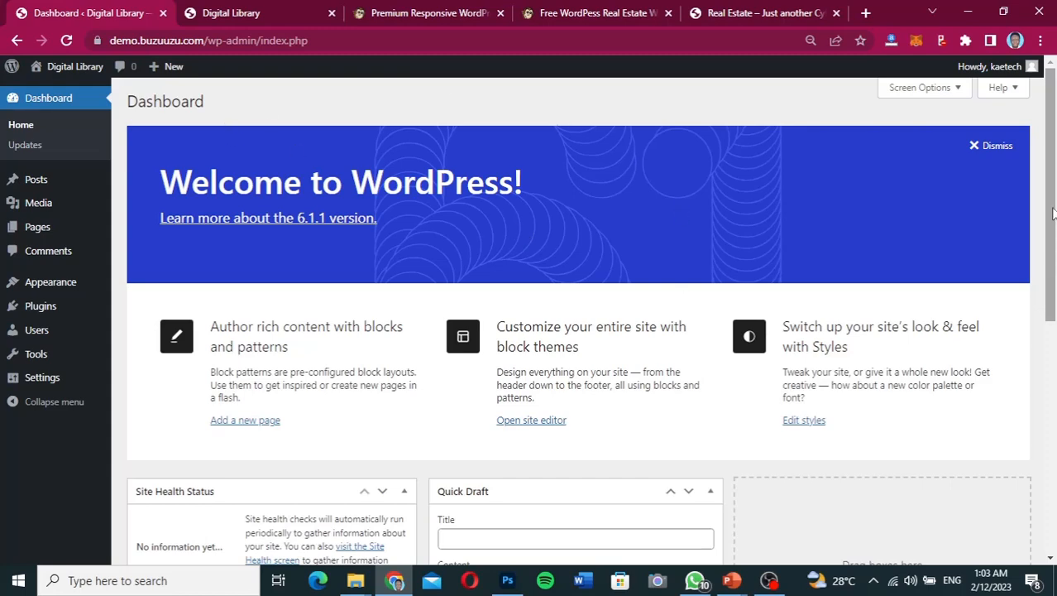
pyautogui.moveTo(1046, 267); pyautogui.dragTo(1046, 91)
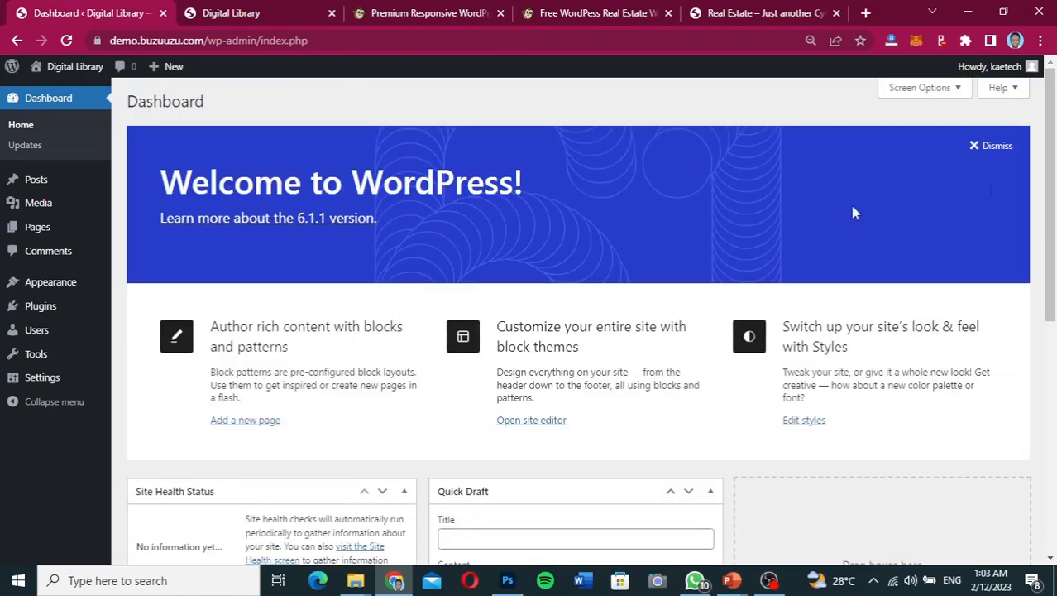
pyautogui.moveTo(38, 379)
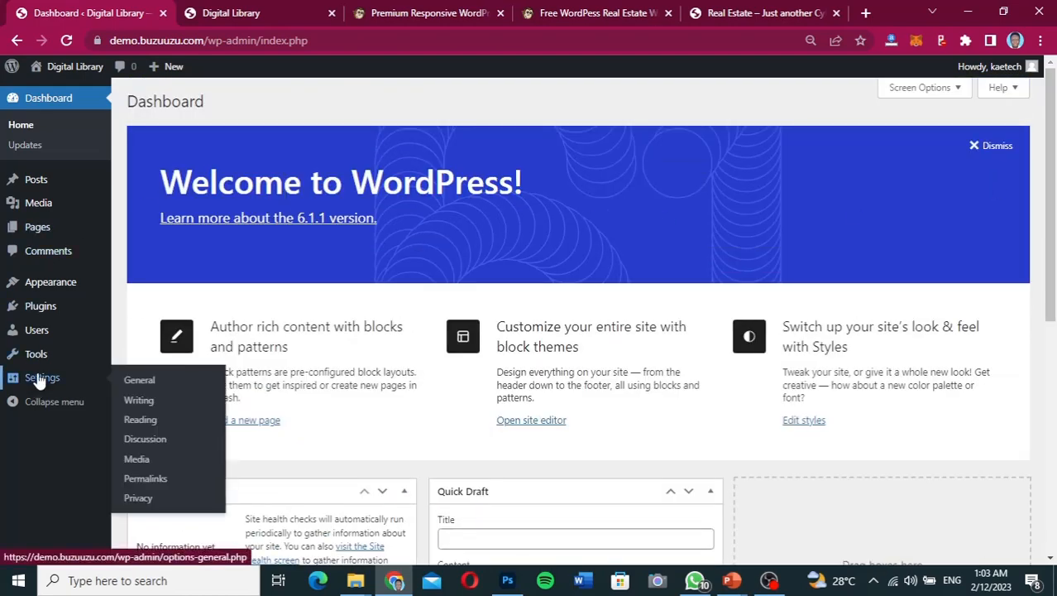
pyautogui.click(139, 380)
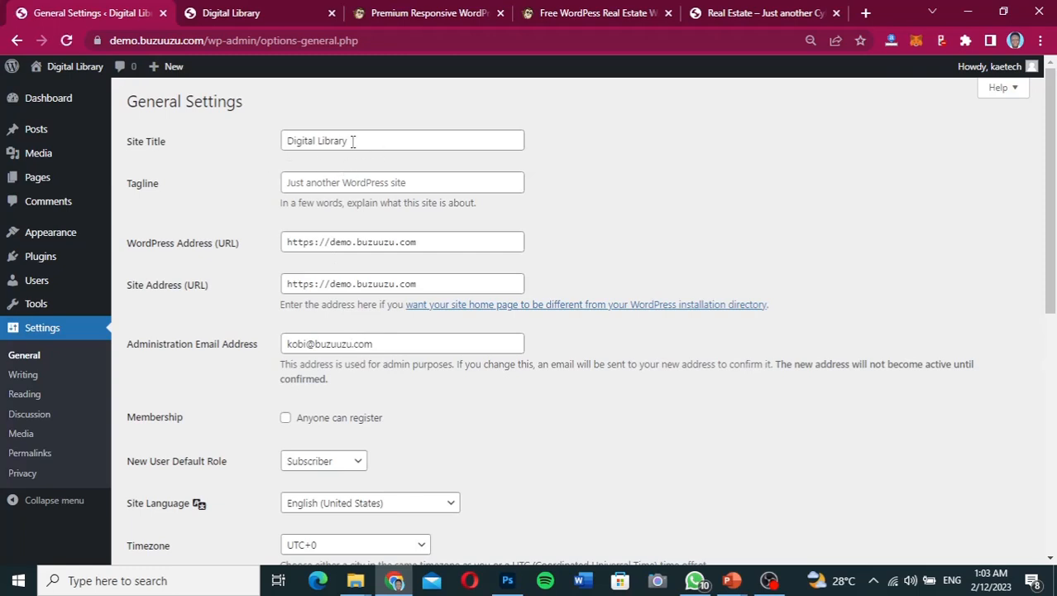
pyautogui.moveTo(352, 141); pyautogui.dragTo(266, 138)
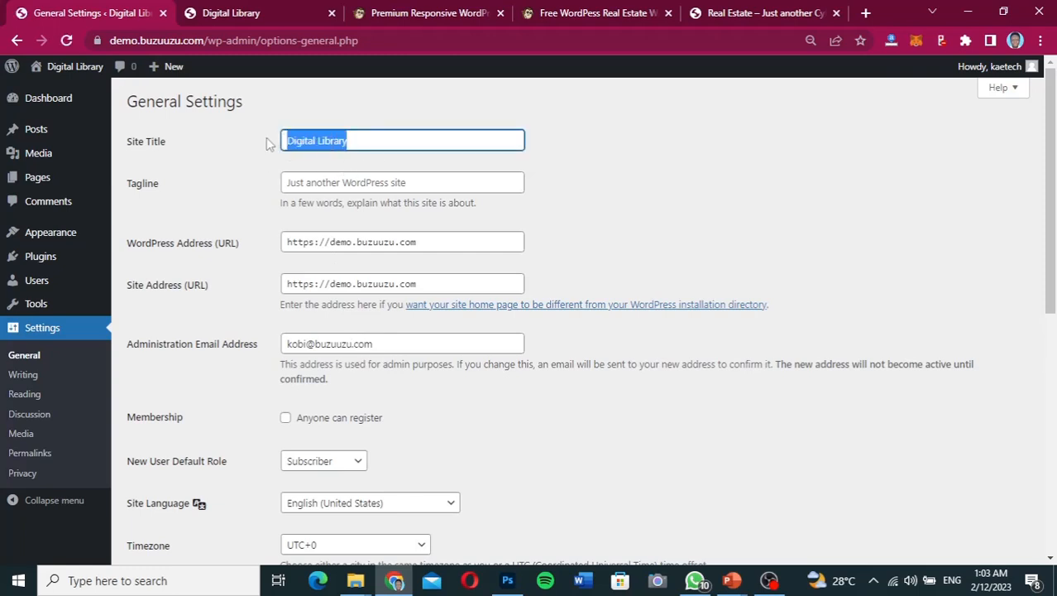
pyautogui.write('Real E')
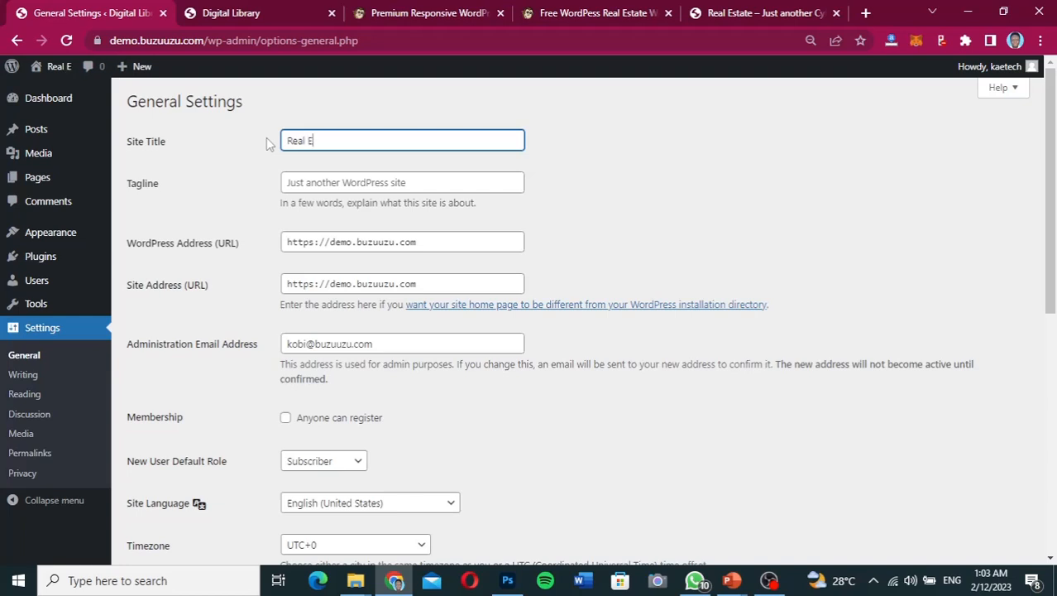
pyautogui.write('state')
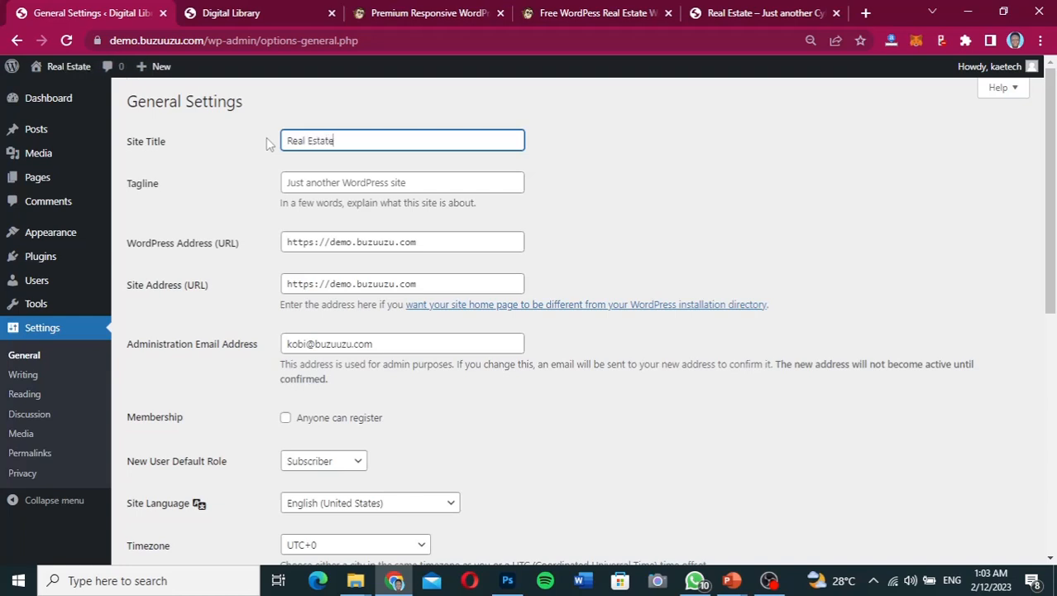
# - Set the site tagline to "Buy and Sell houses" and save the general settings
pyautogui.click(440, 182)
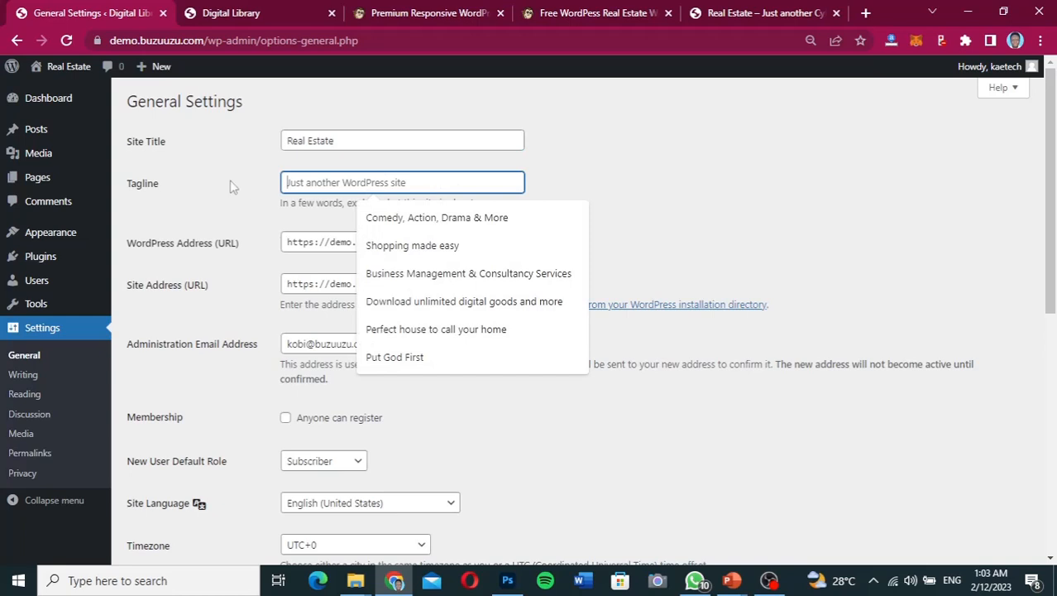
pyautogui.write('Buy a')
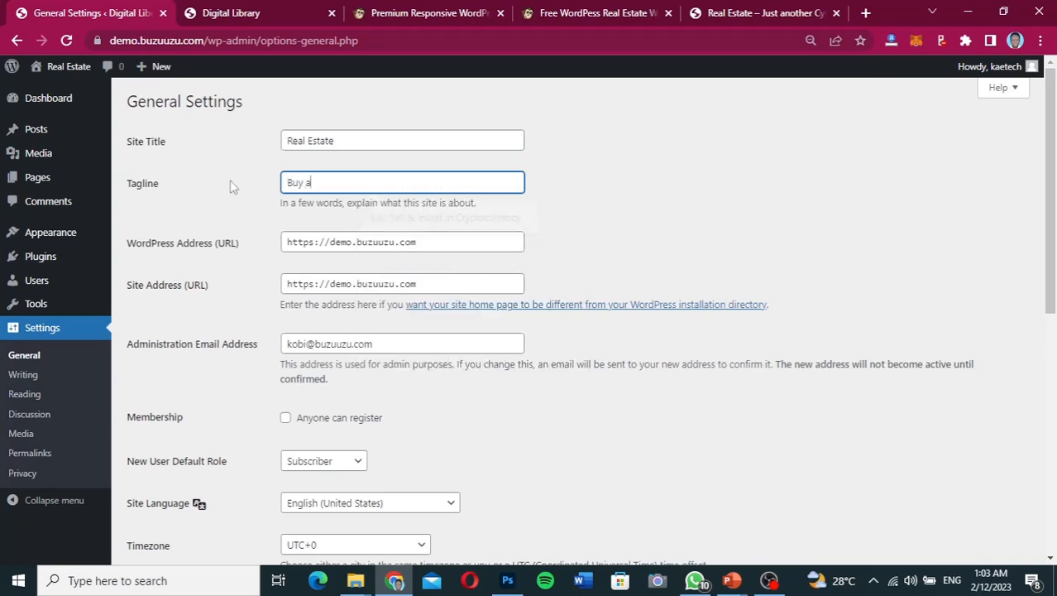
pyautogui.write('nd Sell houses')
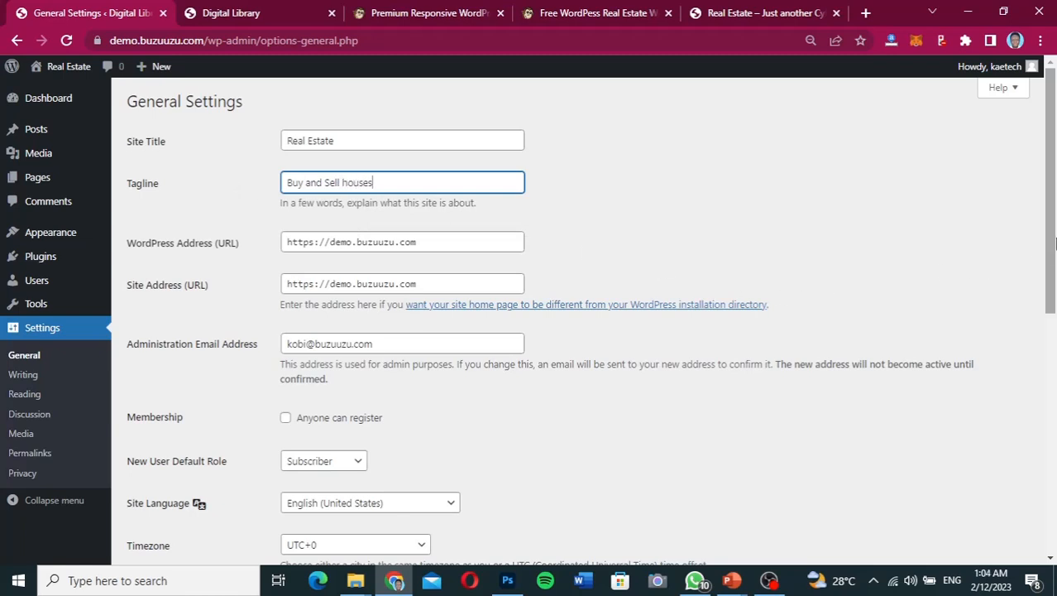
pyautogui.moveTo(1056, 241); pyautogui.dragTo(1030, 539)
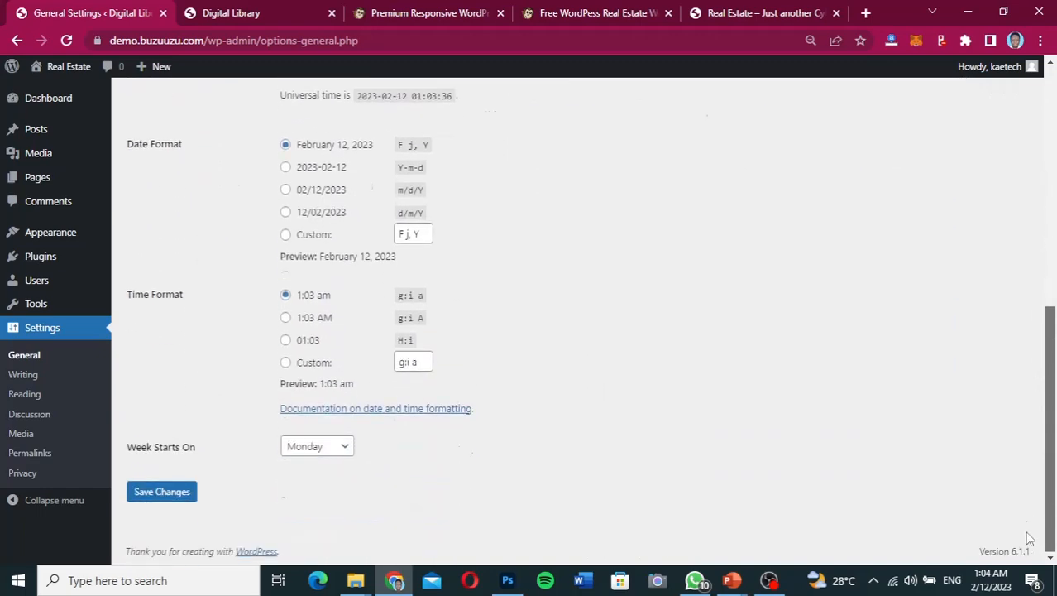
pyautogui.click(162, 495)
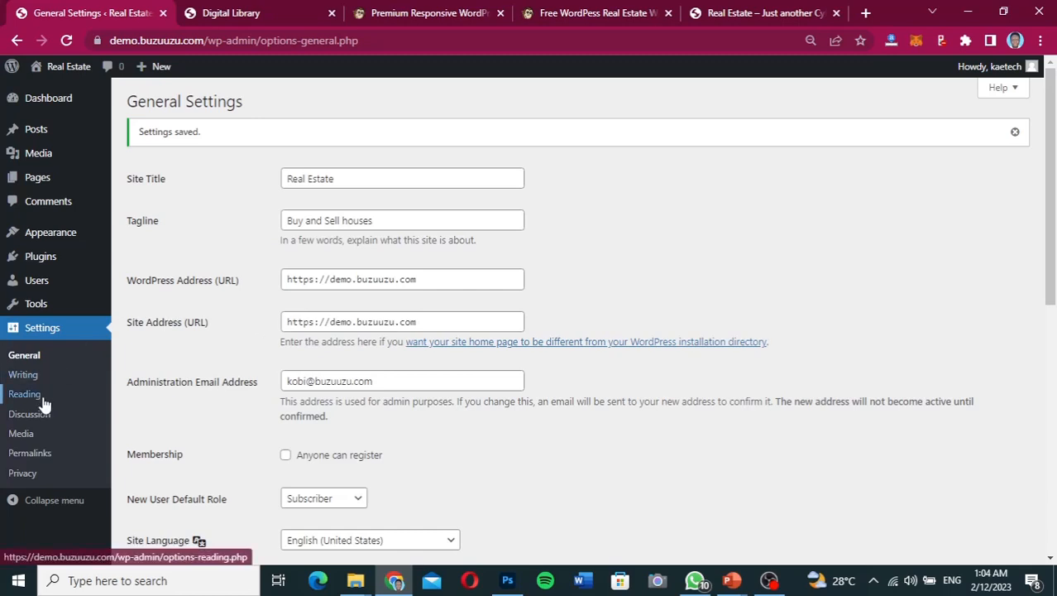
# - Change the site's permalink structure to Post name and save the permalink settings
pyautogui.click(30, 454)
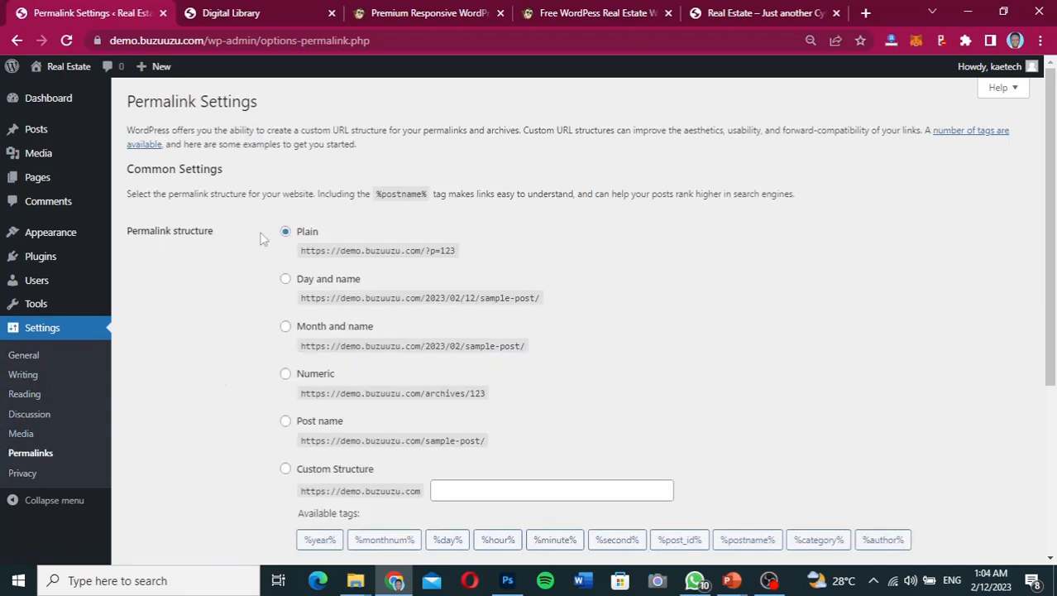
pyautogui.click(285, 420)
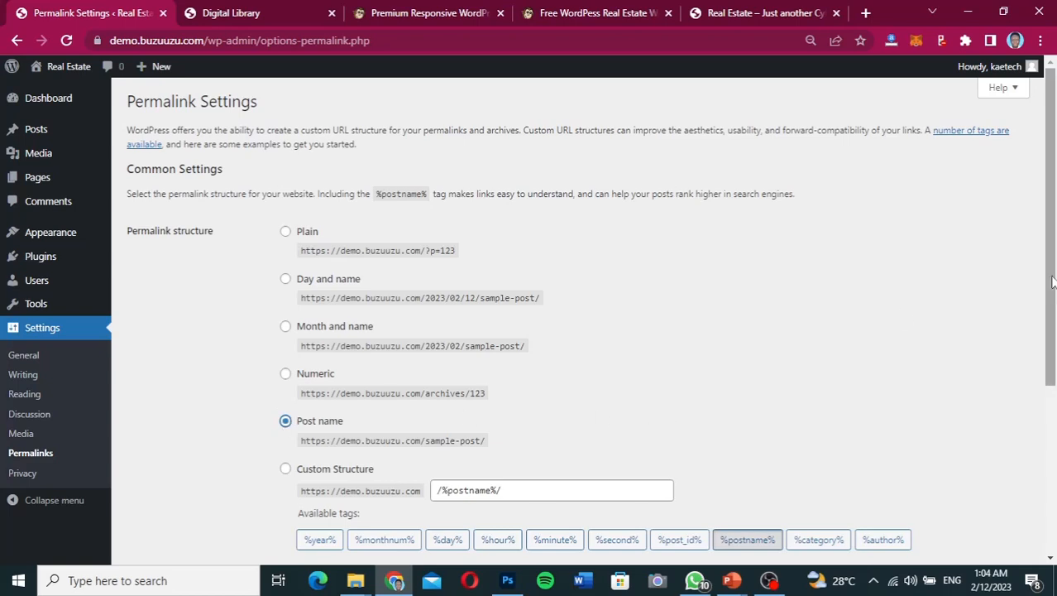
pyautogui.moveTo(1045, 288); pyautogui.dragTo(1044, 422)
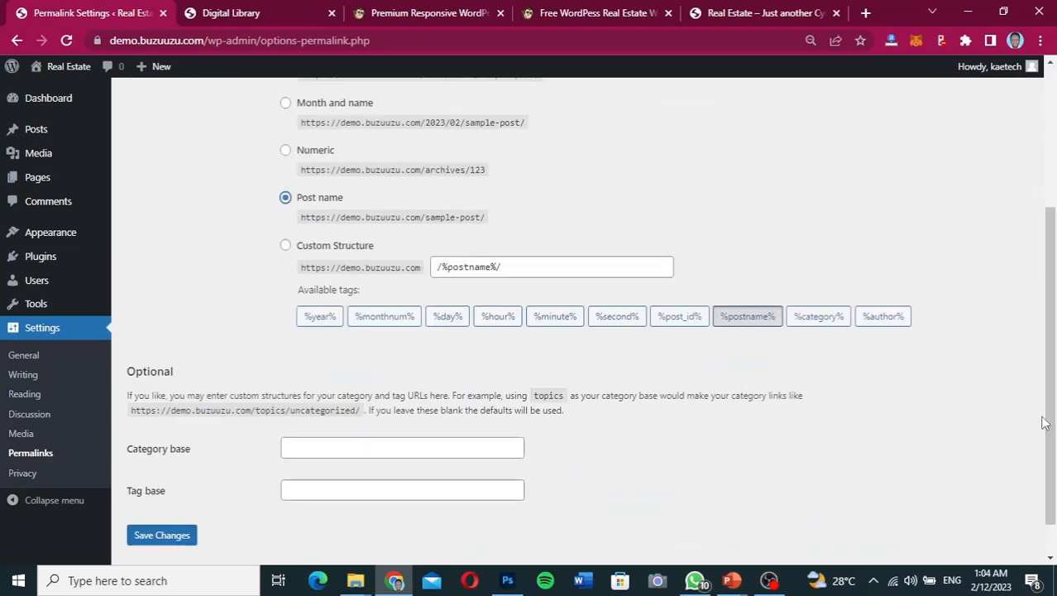
pyautogui.click(157, 534)
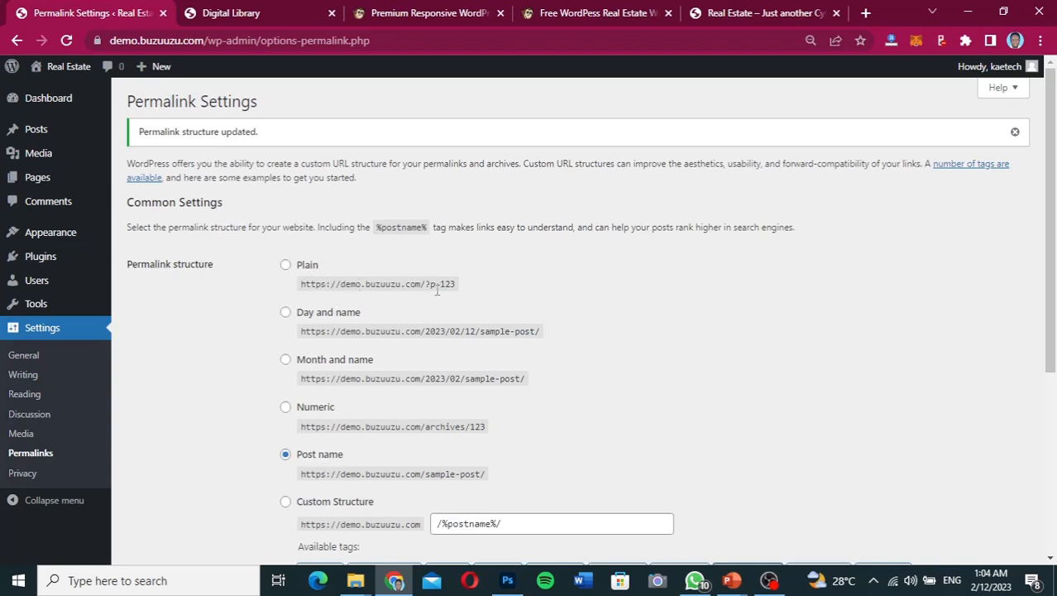
# - Compare the example URLs of the Plain and Post name permalink structures
pyautogui.moveTo(457, 283); pyautogui.dragTo(291, 290)
pyautogui.click(362, 286)
pyautogui.moveTo(300, 474); pyautogui.dragTo(485, 476)
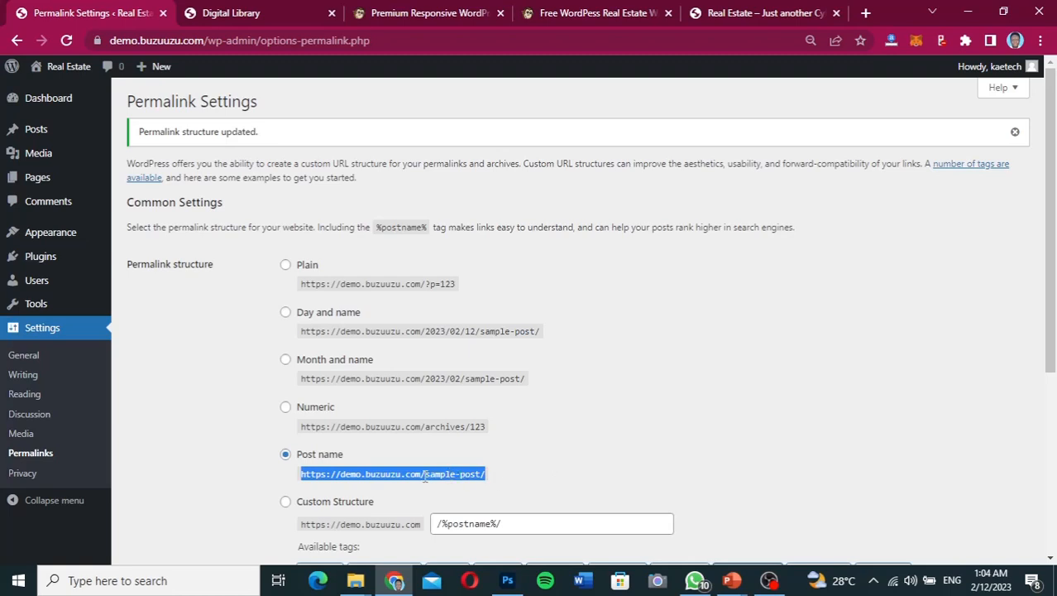
pyautogui.click(518, 479)
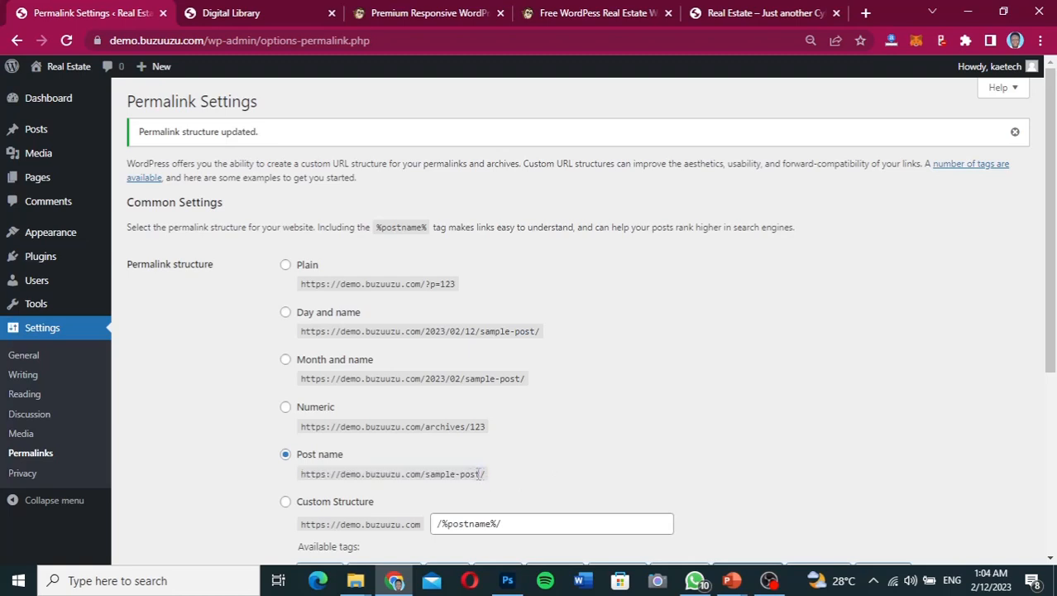
pyautogui.moveTo(482, 473); pyautogui.dragTo(426, 476)
pyautogui.click(504, 477)
# - Switch to the CyberChimps website and open its collection of free WordPress themes
pyautogui.click(394, 18)
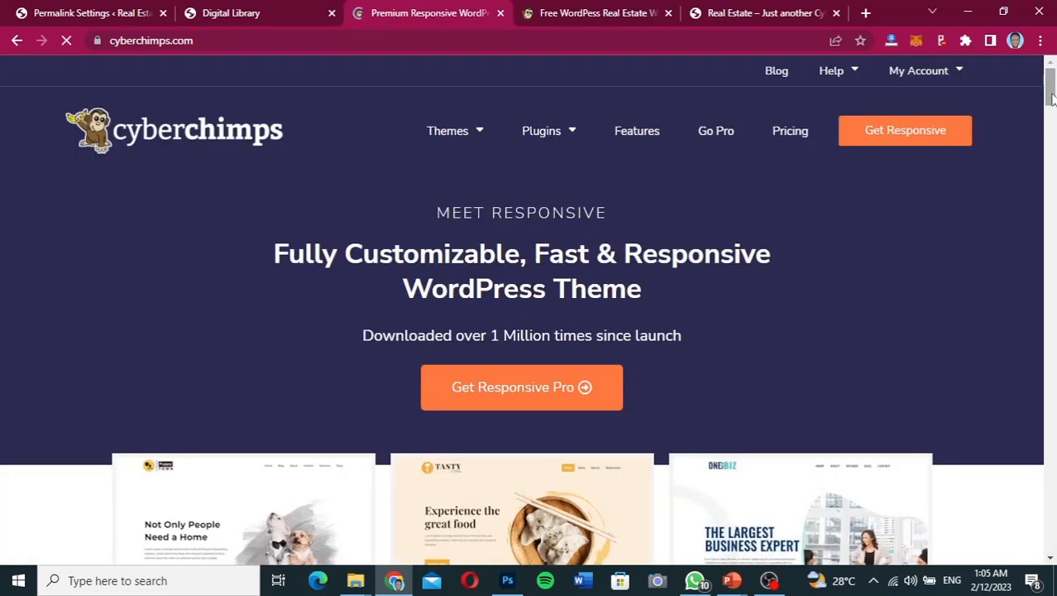
pyautogui.moveTo(1053, 94)
pyautogui.mouseDown()
pyautogui.moveTo(1053, 144)
pyautogui.moveTo(1055, 78)
pyautogui.mouseUp()
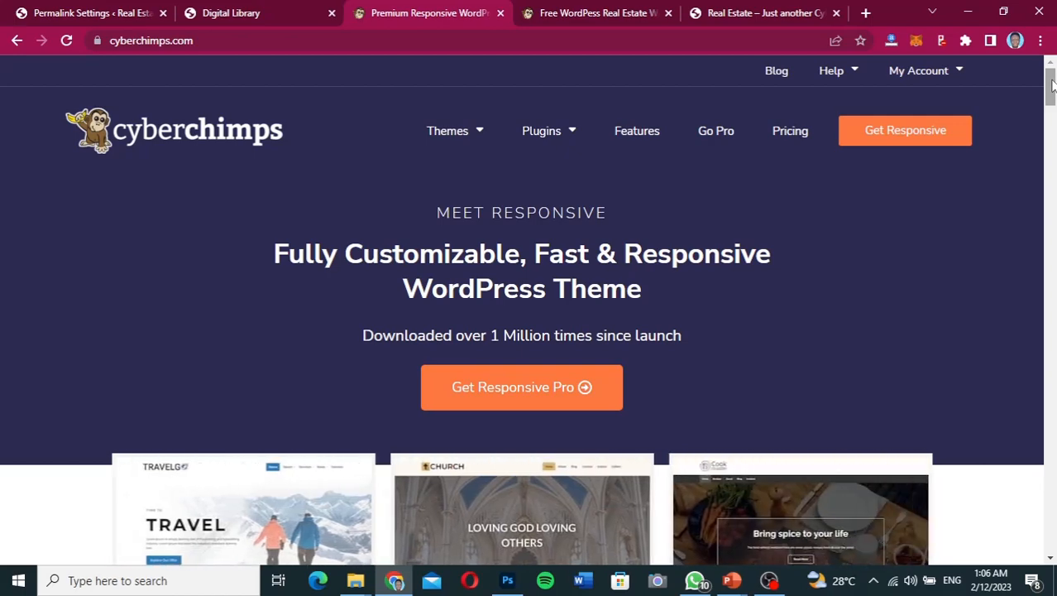
pyautogui.moveTo(1053, 83); pyautogui.dragTo(1044, 45)
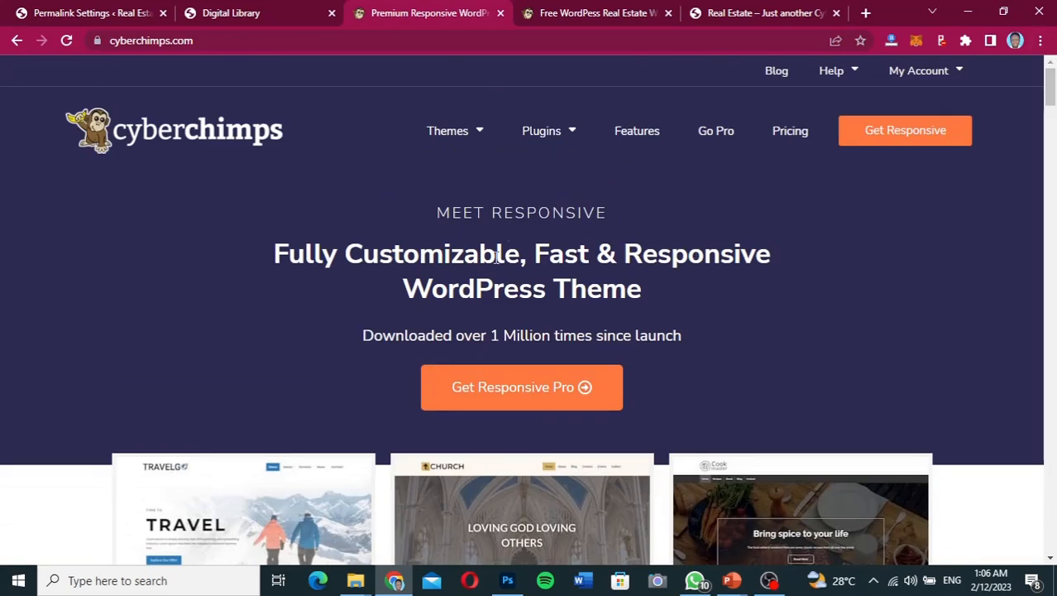
pyautogui.moveTo(457, 139)
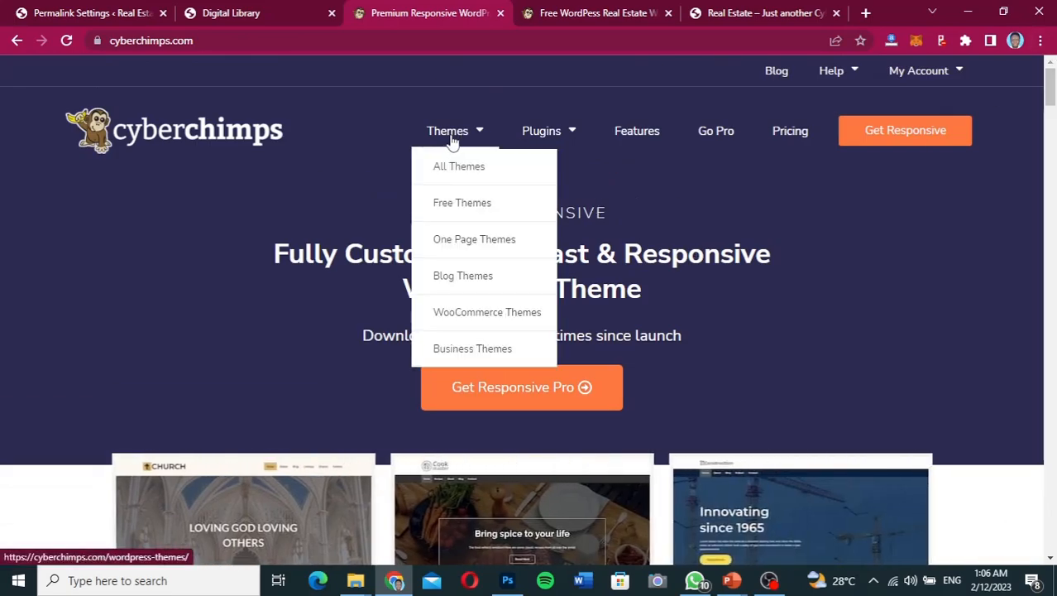
pyautogui.click(453, 209)
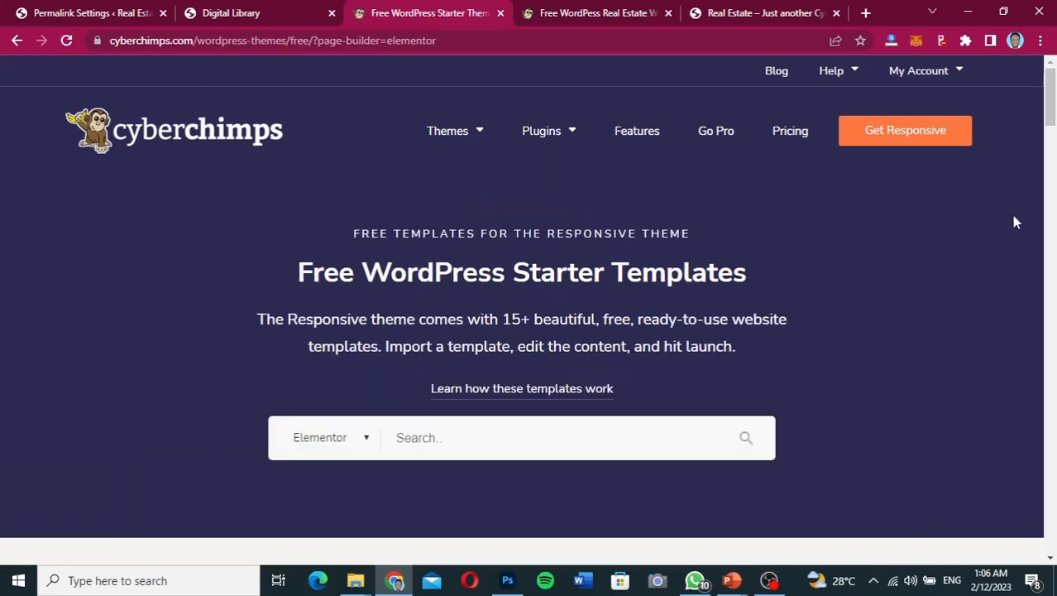
# - Open the details page of the free Real Estate template and view its live demo
pyautogui.moveTo(1049, 98)
pyautogui.mouseDown()
pyautogui.moveTo(1054, 455)
pyautogui.moveTo(1034, 209)
pyautogui.mouseUp()
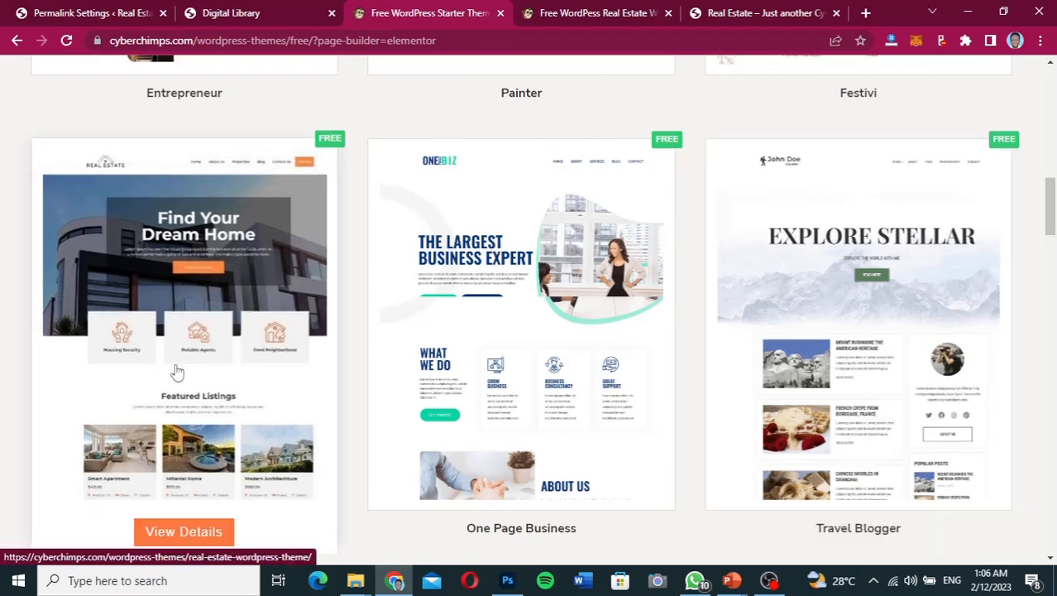
pyautogui.click(184, 359)
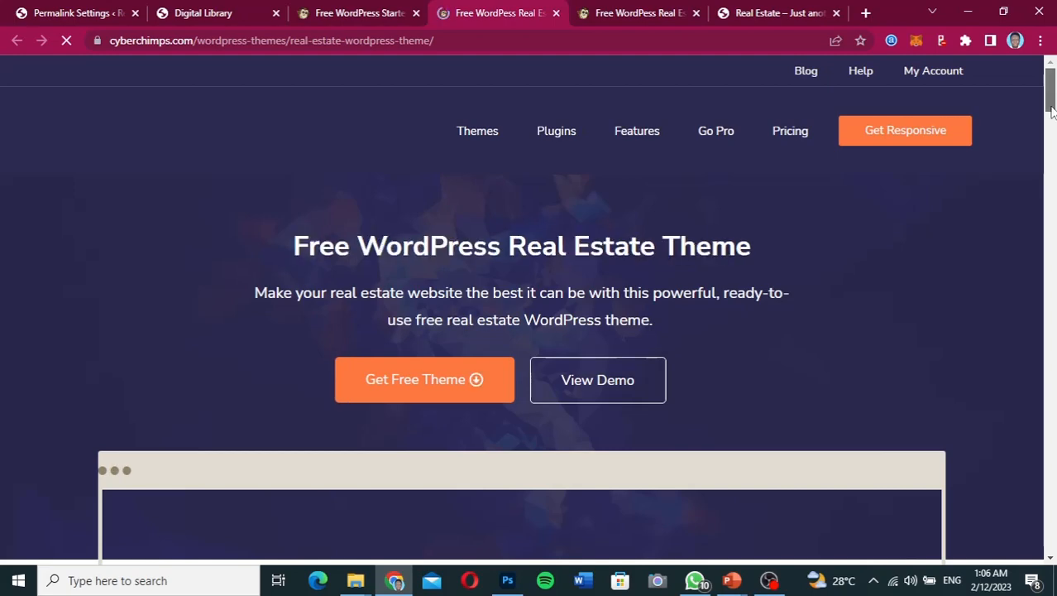
pyautogui.moveTo(1051, 92)
pyautogui.mouseDown()
pyautogui.moveTo(1046, 354)
pyautogui.moveTo(1051, 96)
pyautogui.mouseUp()
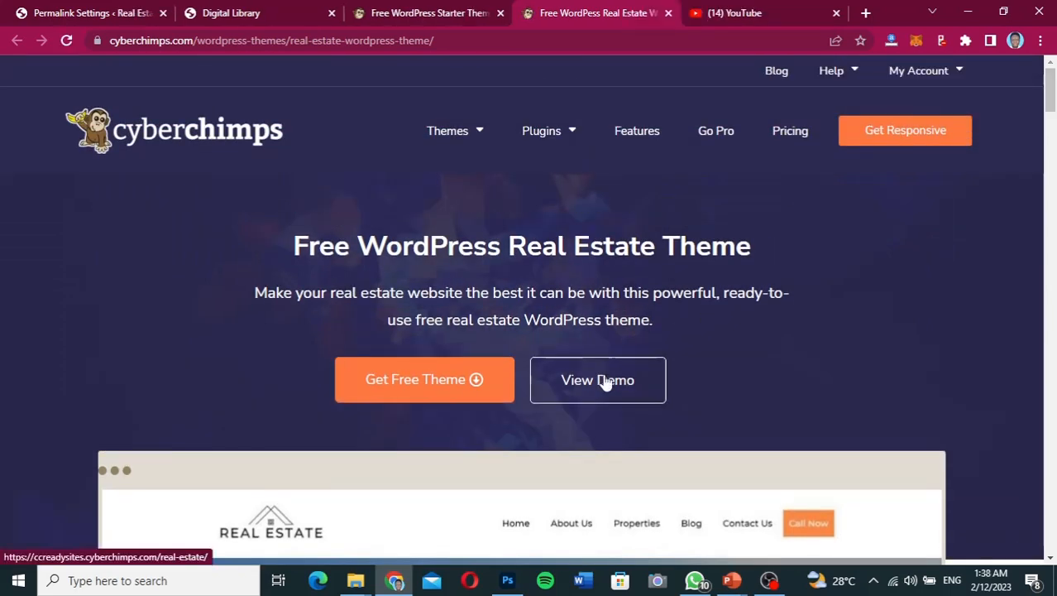
pyautogui.click(604, 380)
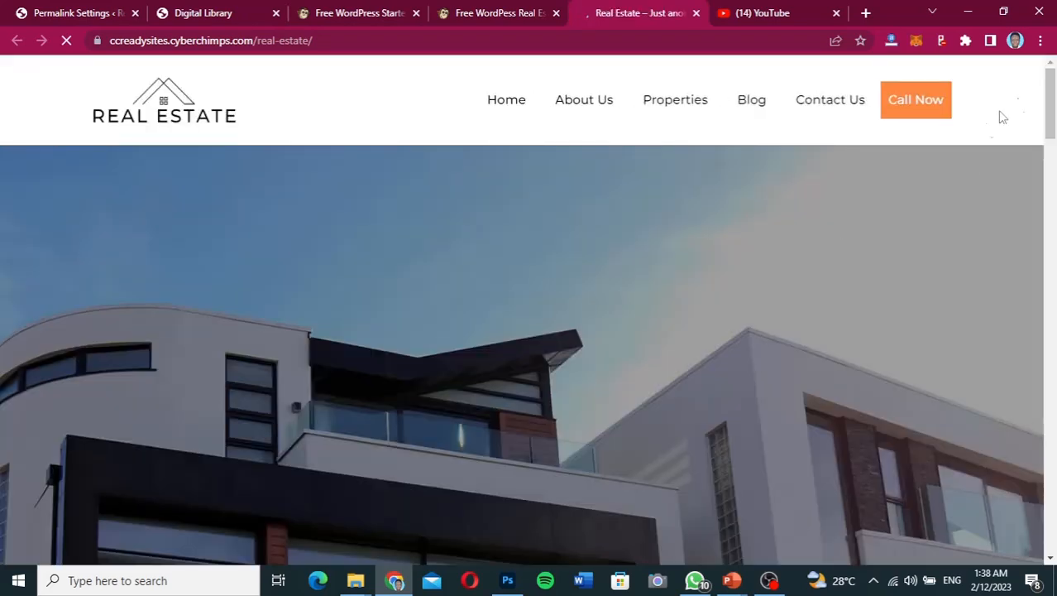
pyautogui.moveTo(1049, 93); pyautogui.dragTo(1001, 58)
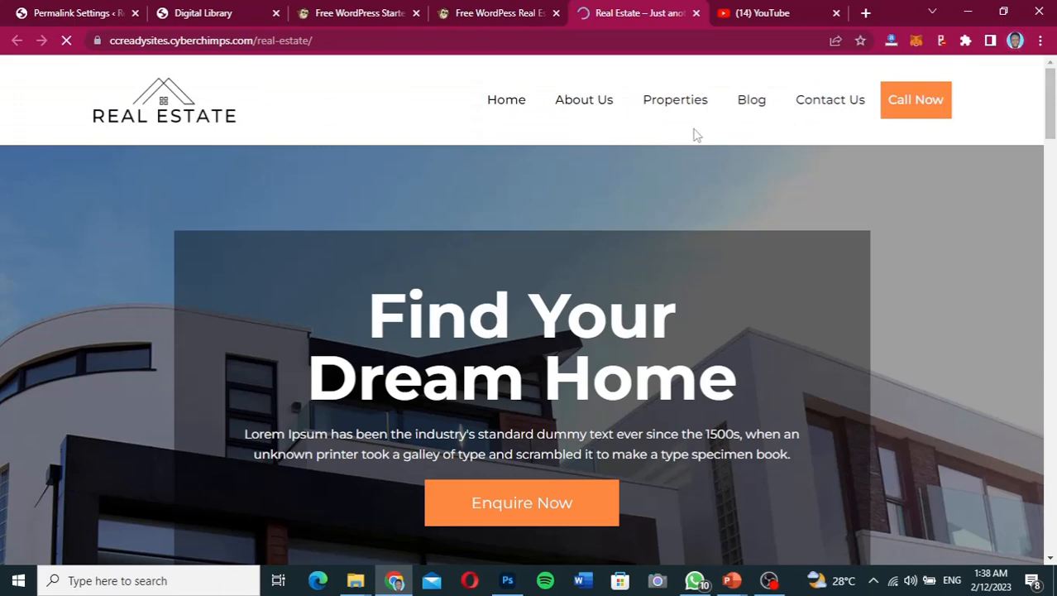
# - Download the free Responsive theme from the Real Estate theme's details page and dismiss the download notice
pyautogui.click(511, 14)
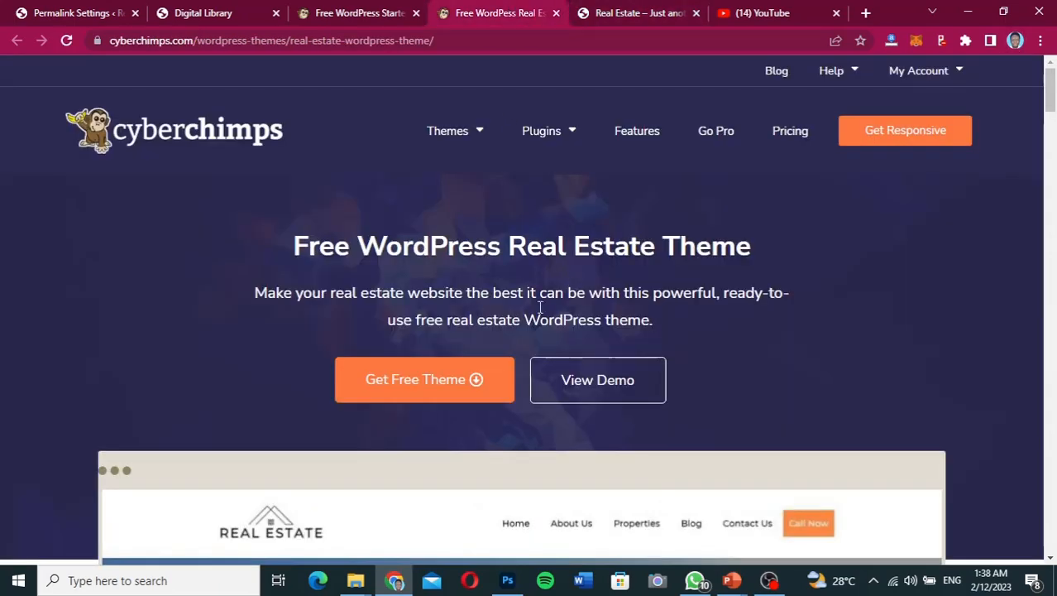
pyautogui.click(402, 389)
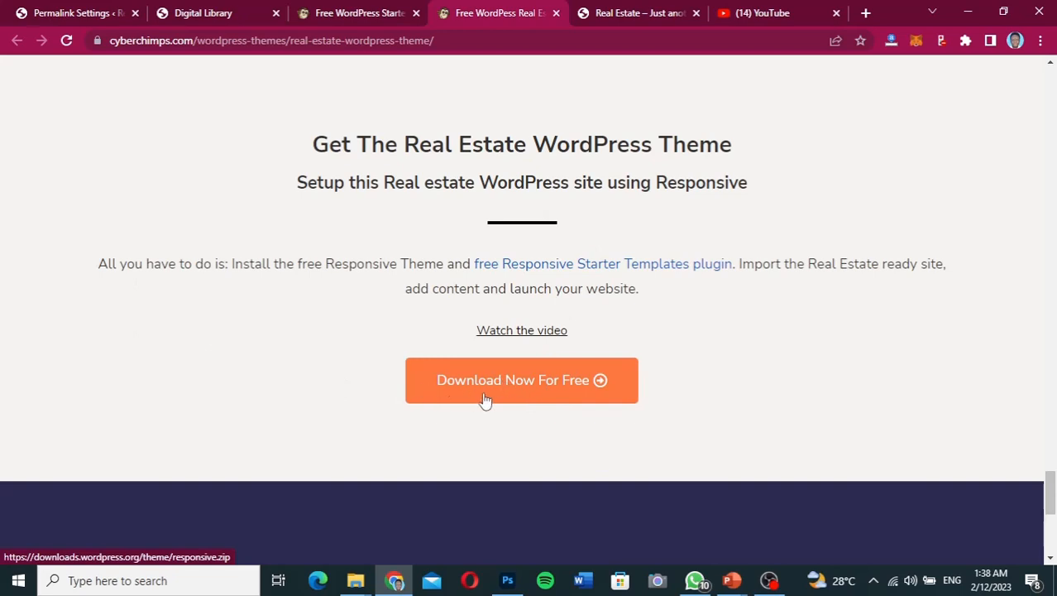
pyautogui.click(539, 390)
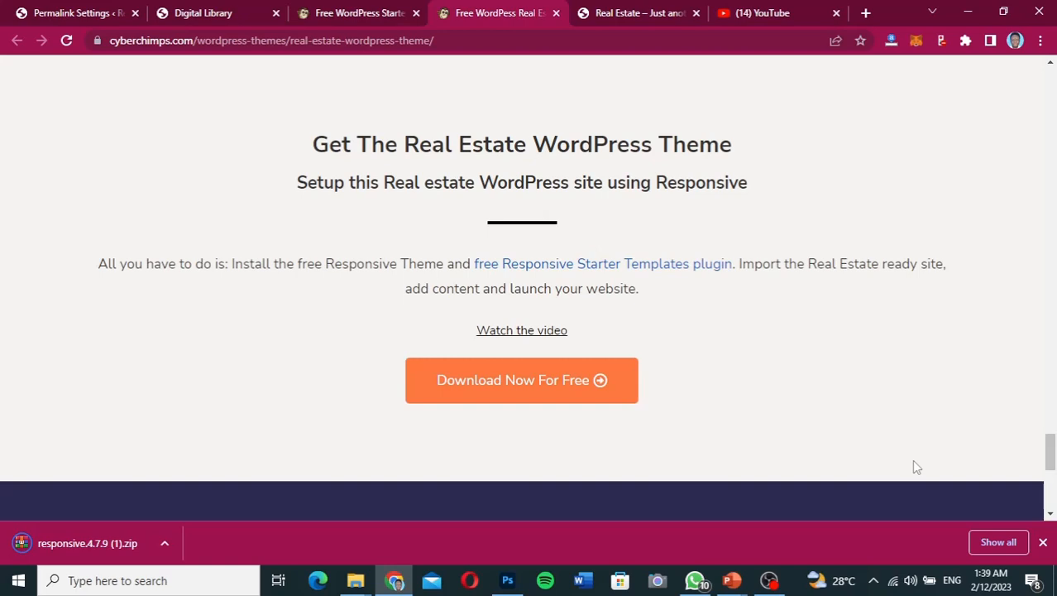
pyautogui.click(1043, 542)
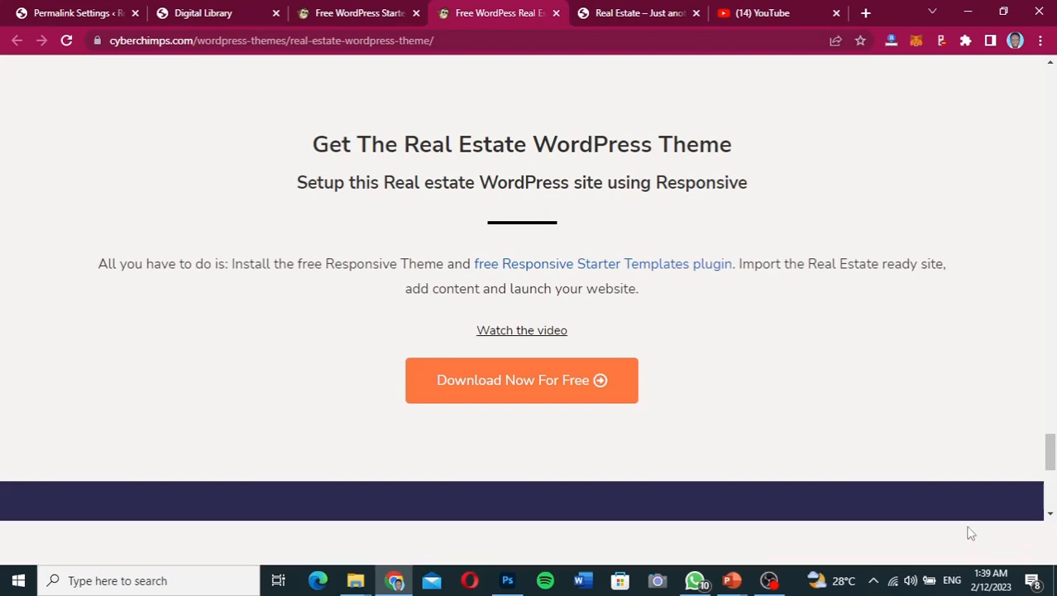
# - Switch back to the WordPress admin, open the installed themes page and close the archive window of the downloaded theme
pyautogui.click(182, 14)
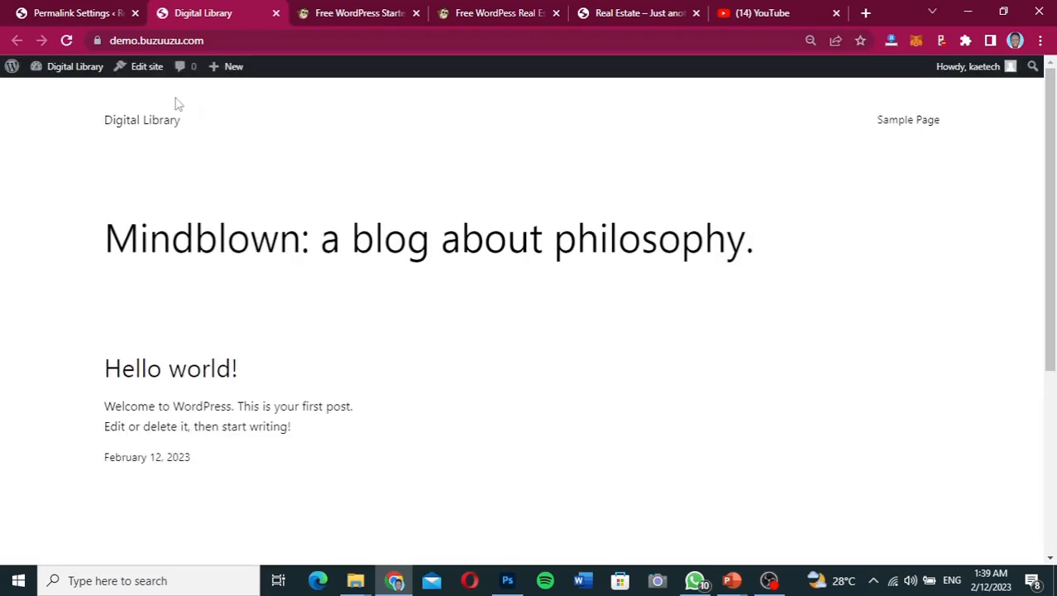
pyautogui.click(80, 17)
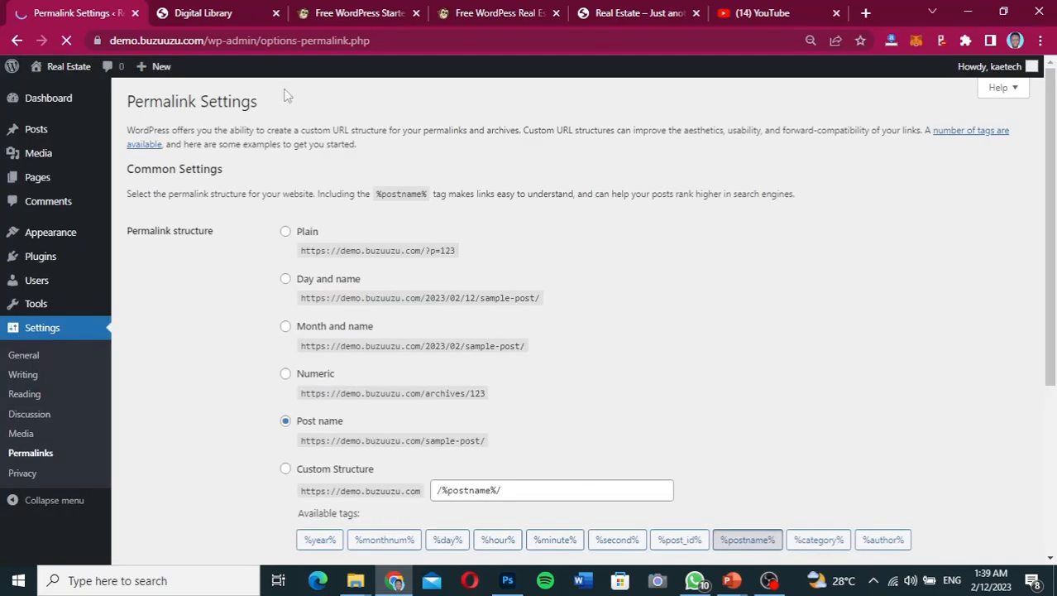
pyautogui.moveTo(12, 237)
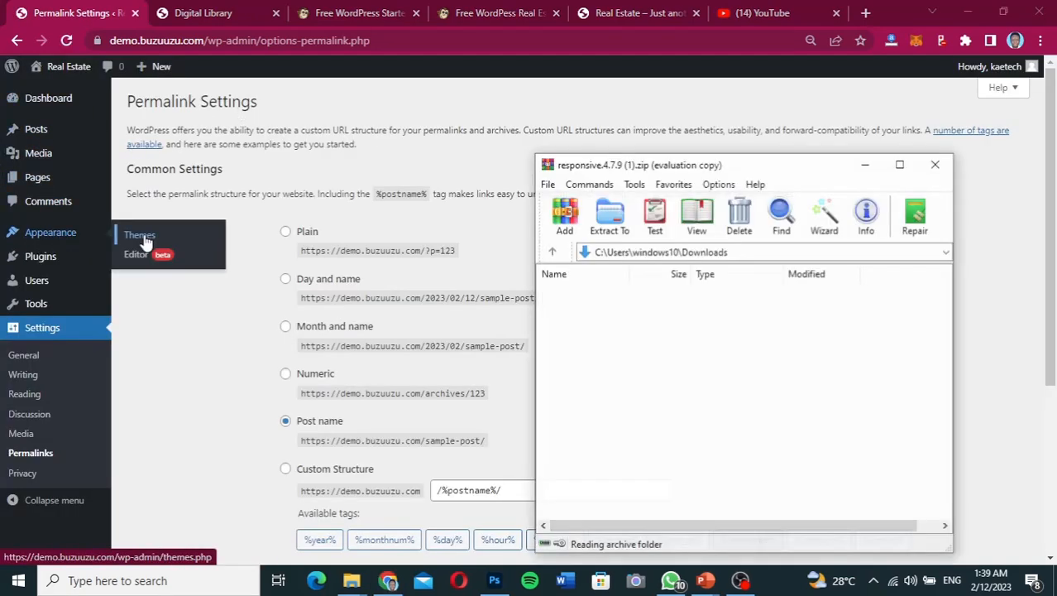
pyautogui.click(143, 237)
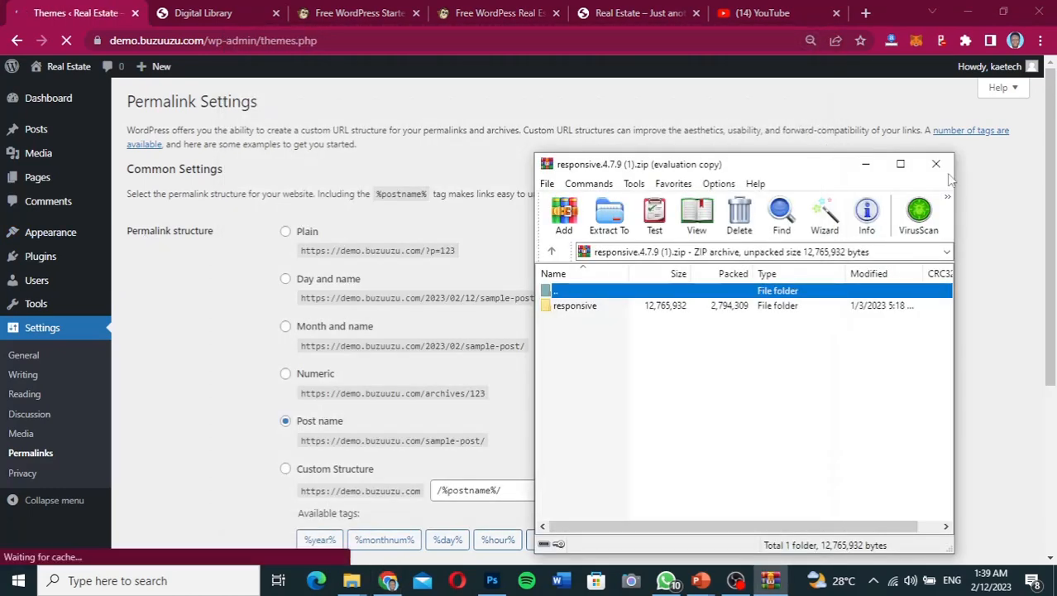
pyautogui.click(940, 168)
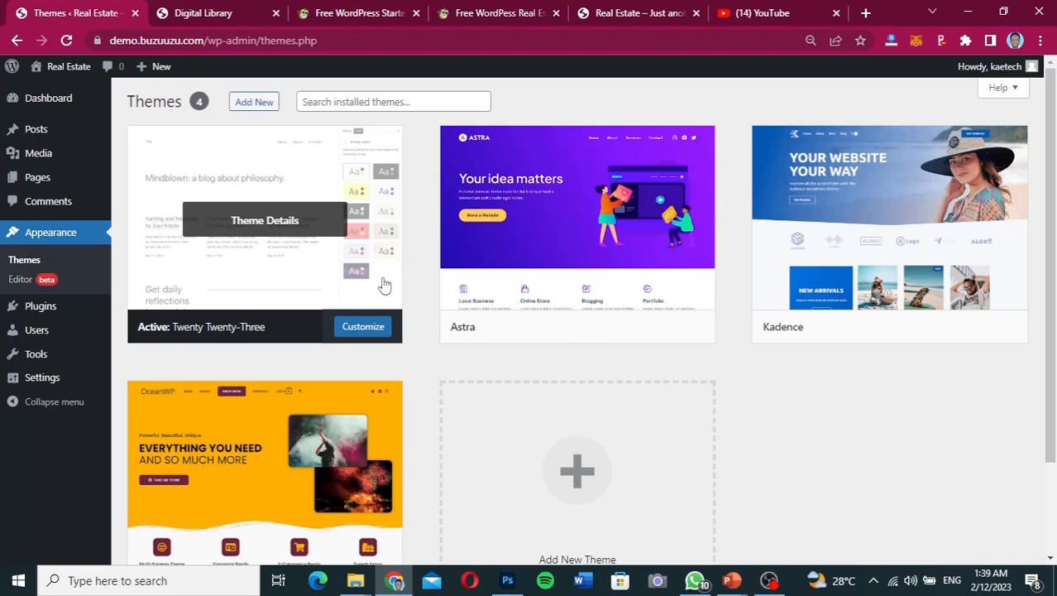
# - Add a new theme by uploading responsive.4.7.9.zip from Downloads, install it and activate it
pyautogui.click(251, 106)
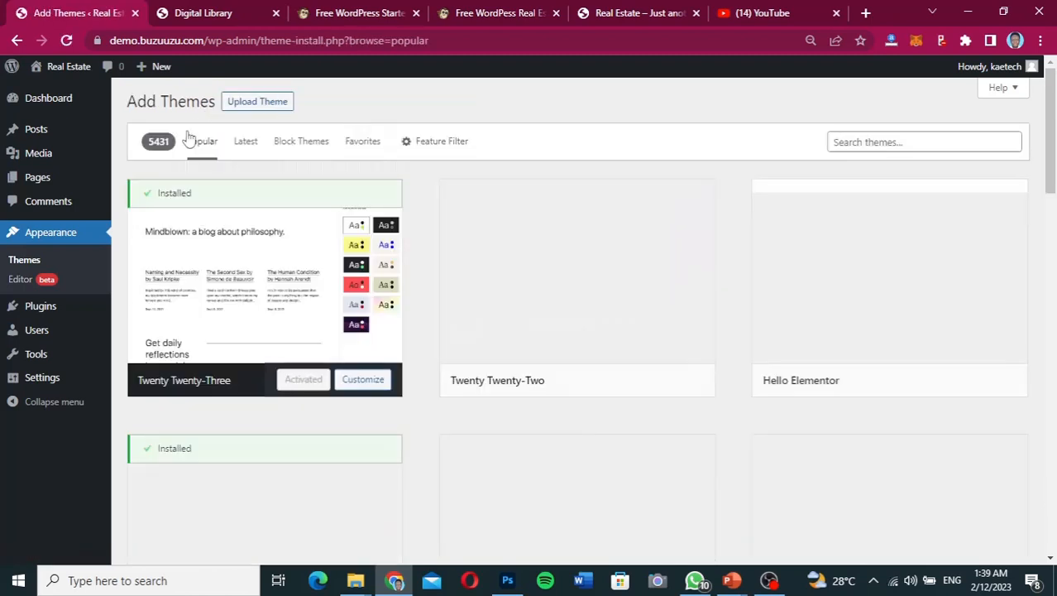
pyautogui.click(260, 103)
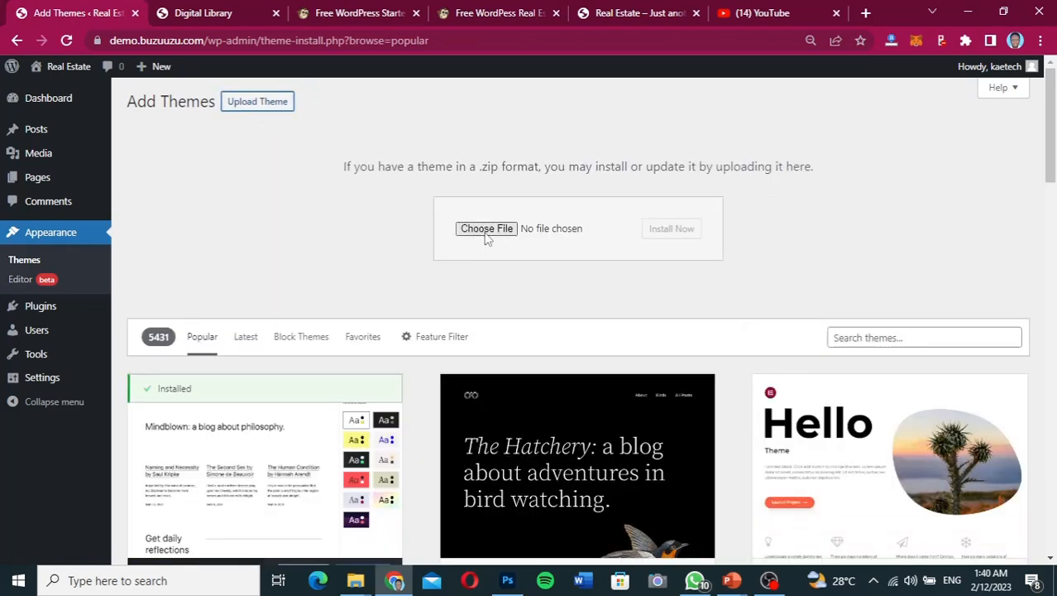
pyautogui.click(488, 236)
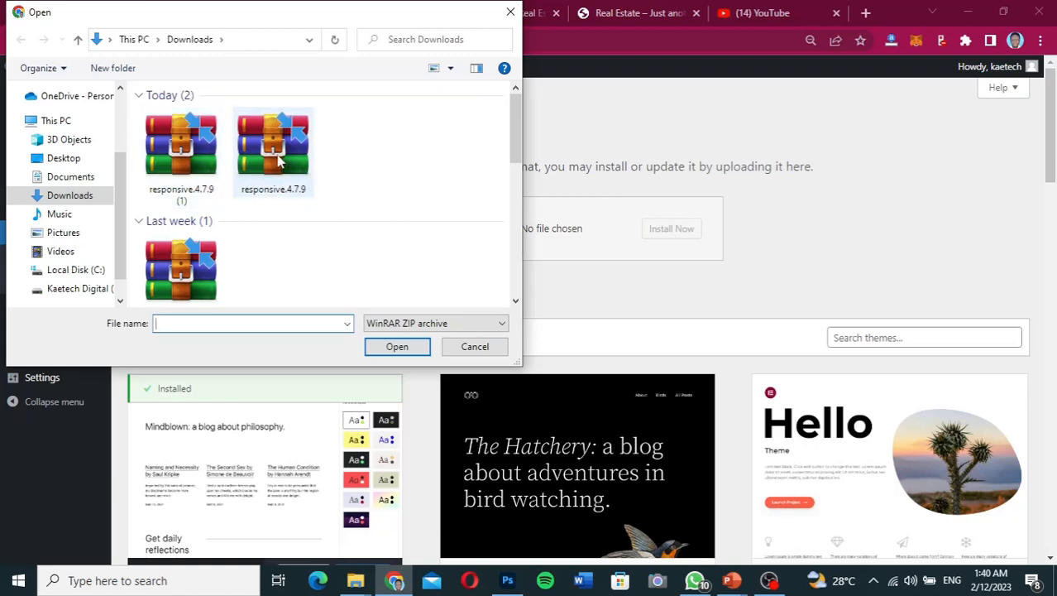
pyautogui.click(279, 160)
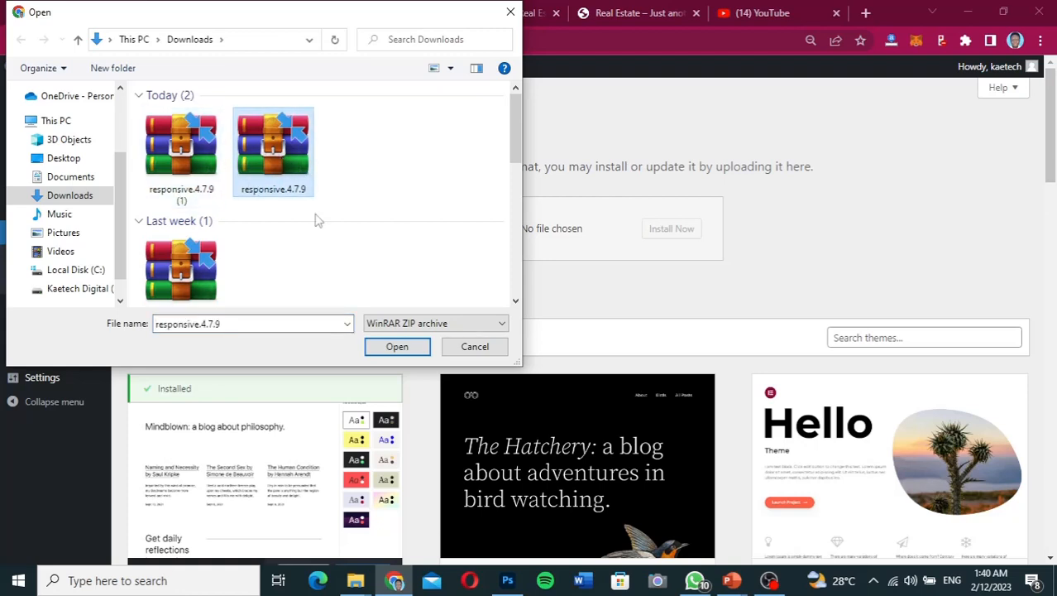
pyautogui.click(395, 349)
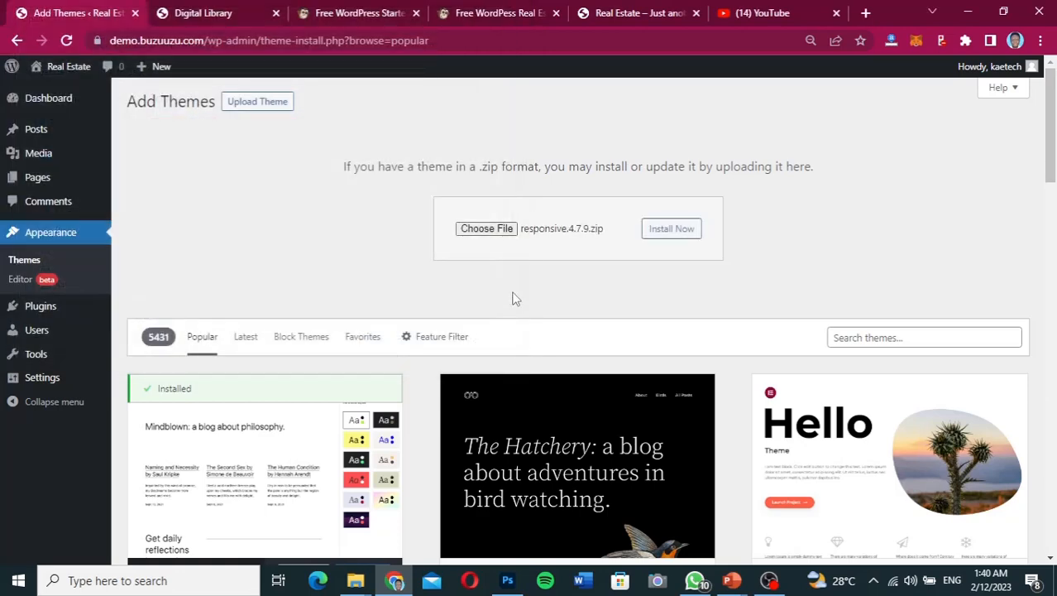
pyautogui.click(670, 229)
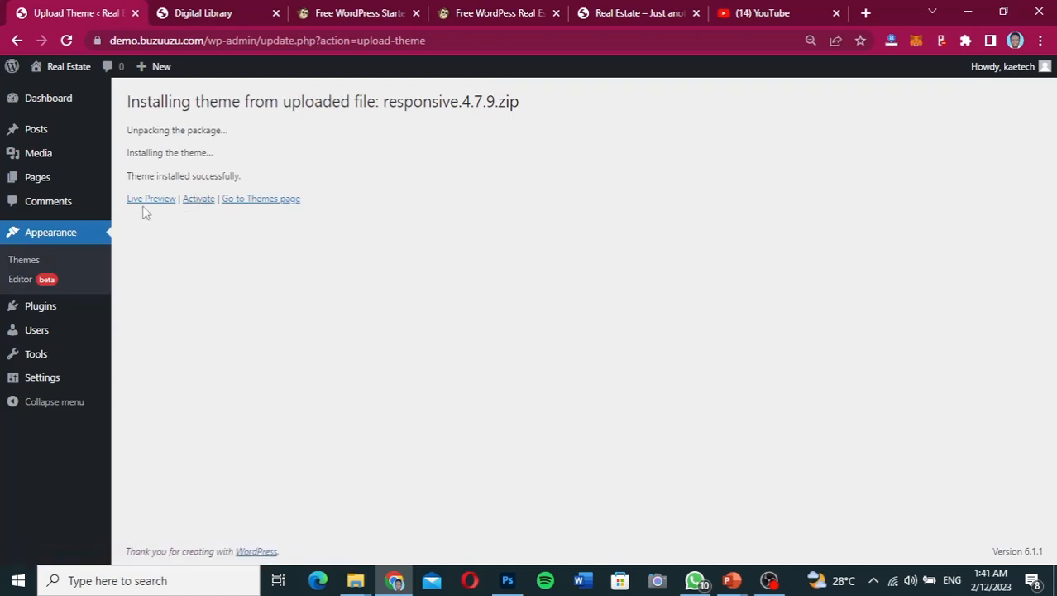
pyautogui.click(197, 205)
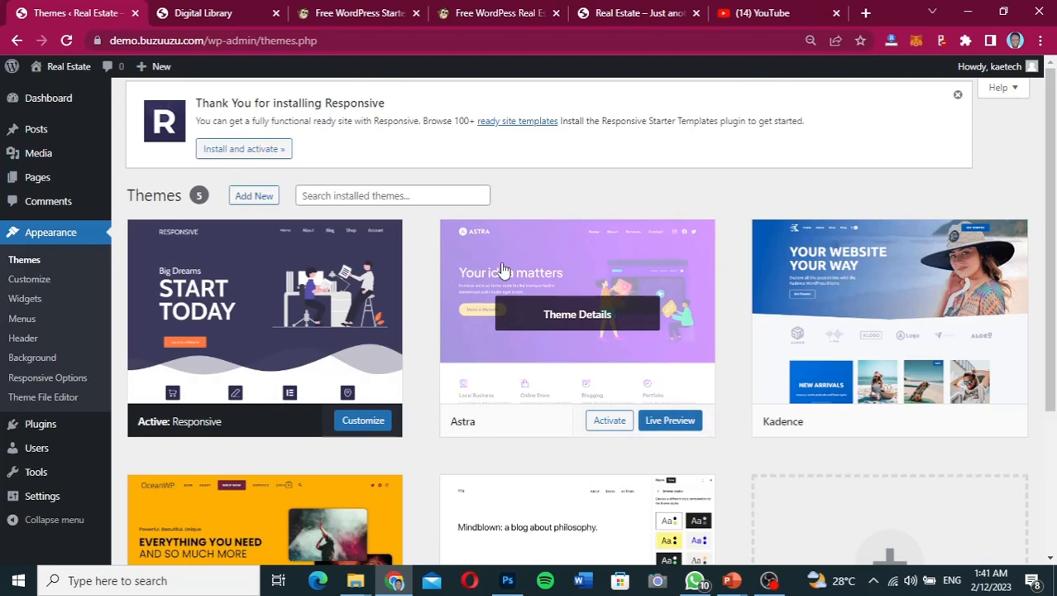
# - Reload the live site's home page and look over its layout under the Responsive theme
pyautogui.click(203, 13)
pyautogui.click(66, 40)
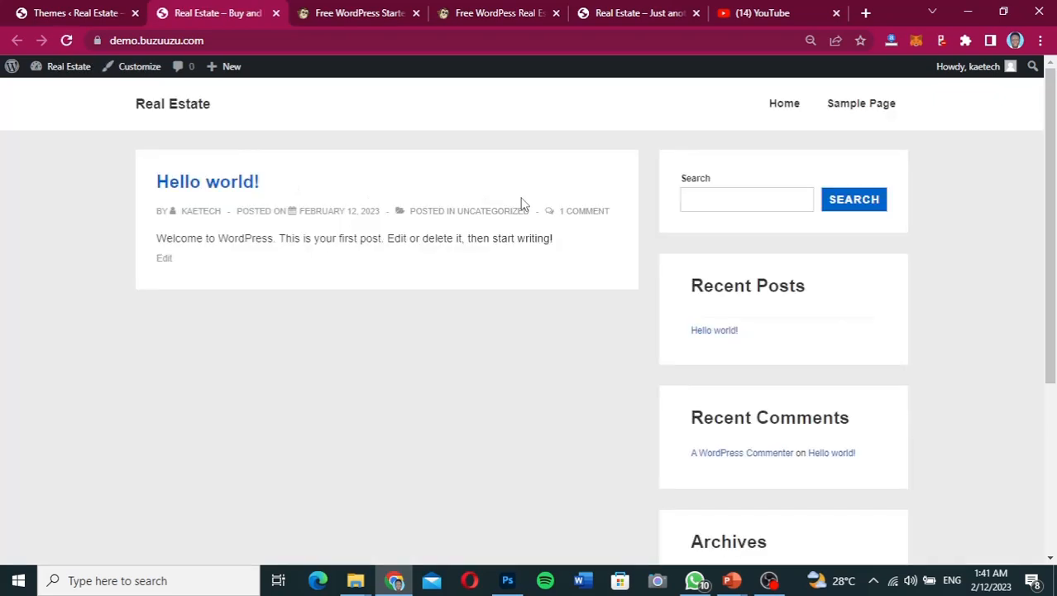
pyautogui.click(787, 107)
pyautogui.moveTo(1047, 179); pyautogui.dragTo(1040, 308)
pyautogui.scroll(-3, 1040, 308)
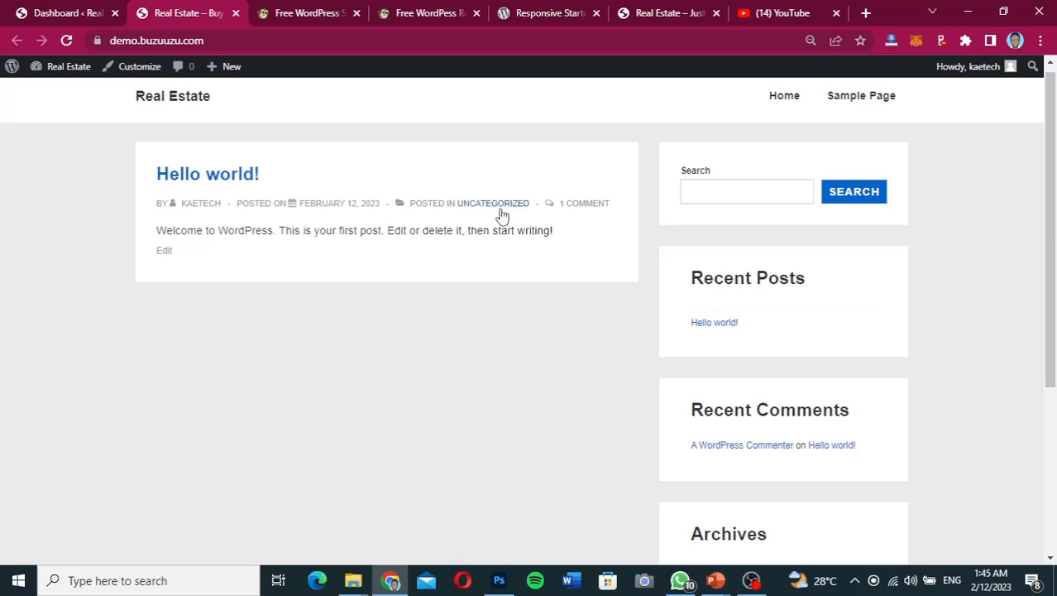
# - Switch to the WordPress.org page of the Responsive Starter Templates plugin and copy the plugin's full title
pyautogui.click(417, 12)
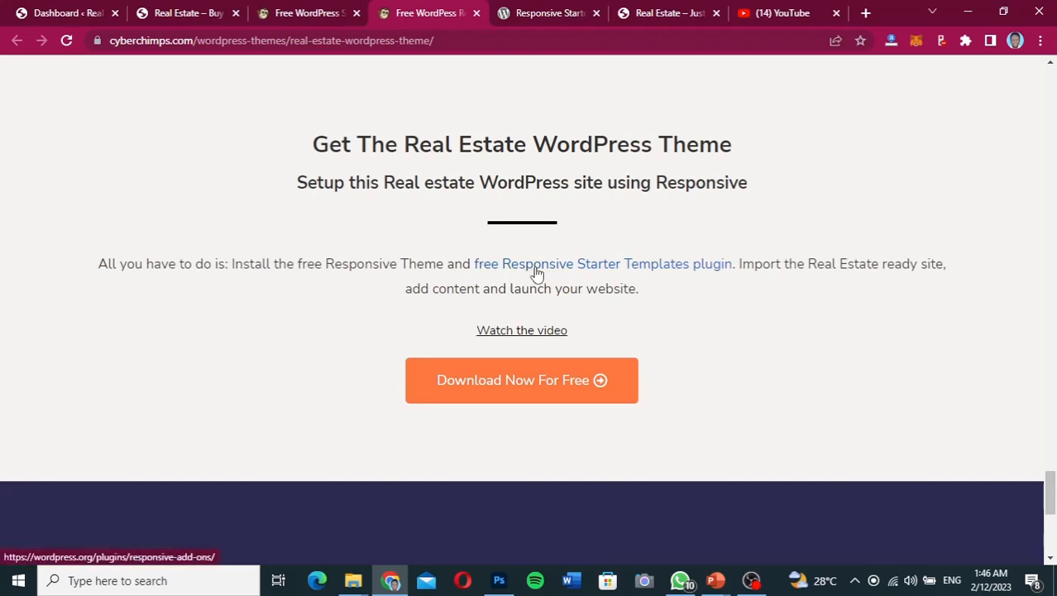
pyautogui.click(547, 11)
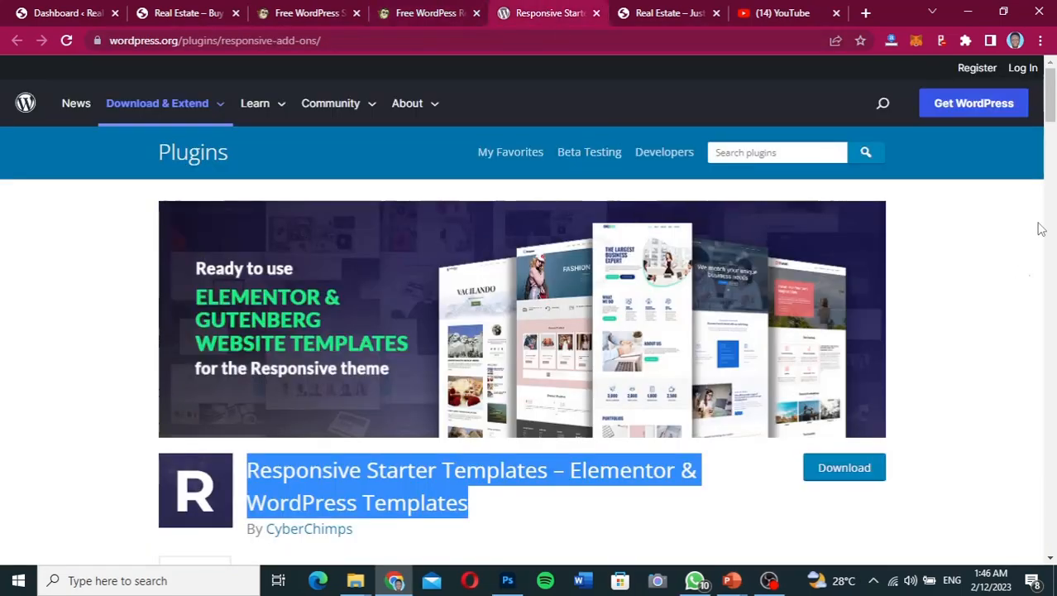
pyautogui.moveTo(1052, 86)
pyautogui.mouseDown()
pyautogui.moveTo(1052, 157)
pyautogui.moveTo(1052, 68)
pyautogui.moveTo(1052, 106)
pyautogui.mouseUp()
pyautogui.click(977, 207)
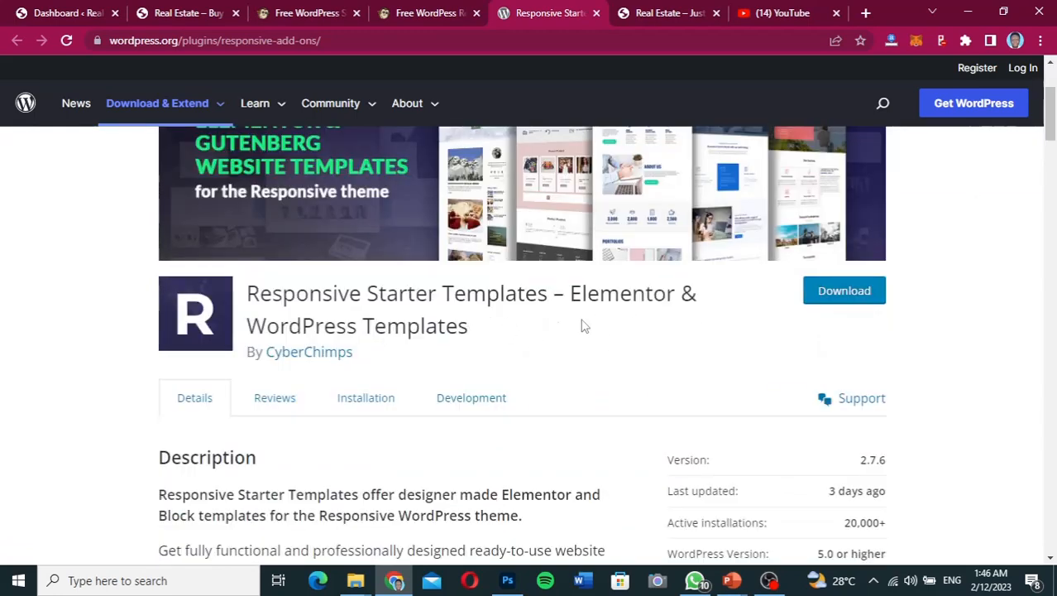
pyautogui.moveTo(470, 331); pyautogui.dragTo(252, 299)
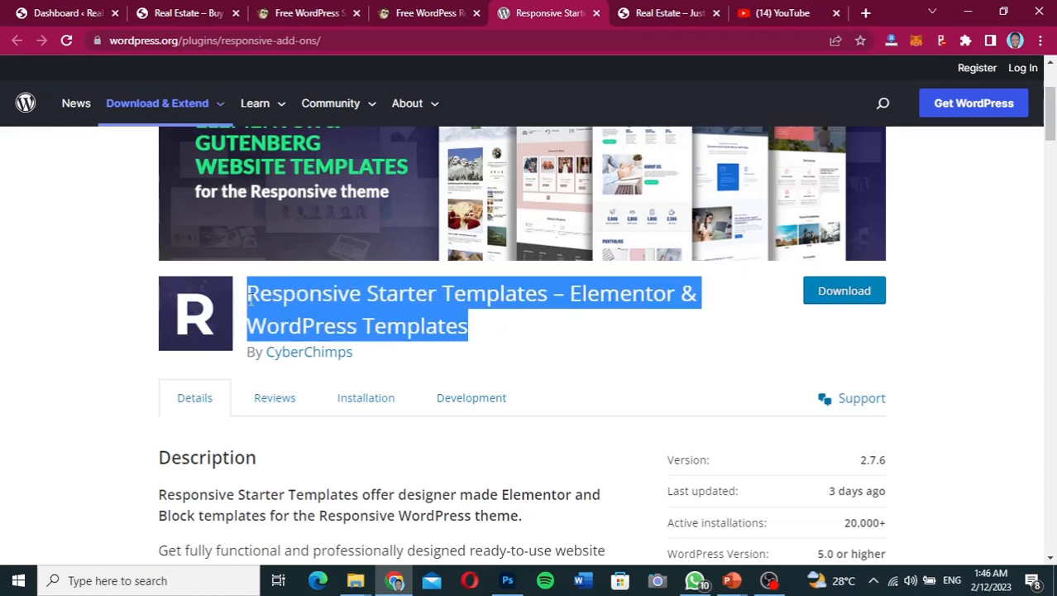
# - Search the site's new plugins for the copied title "Responsive Starter Templates – Elementor & WordPress Templates", then install and activate that plugin
pyautogui.click(71, 15)
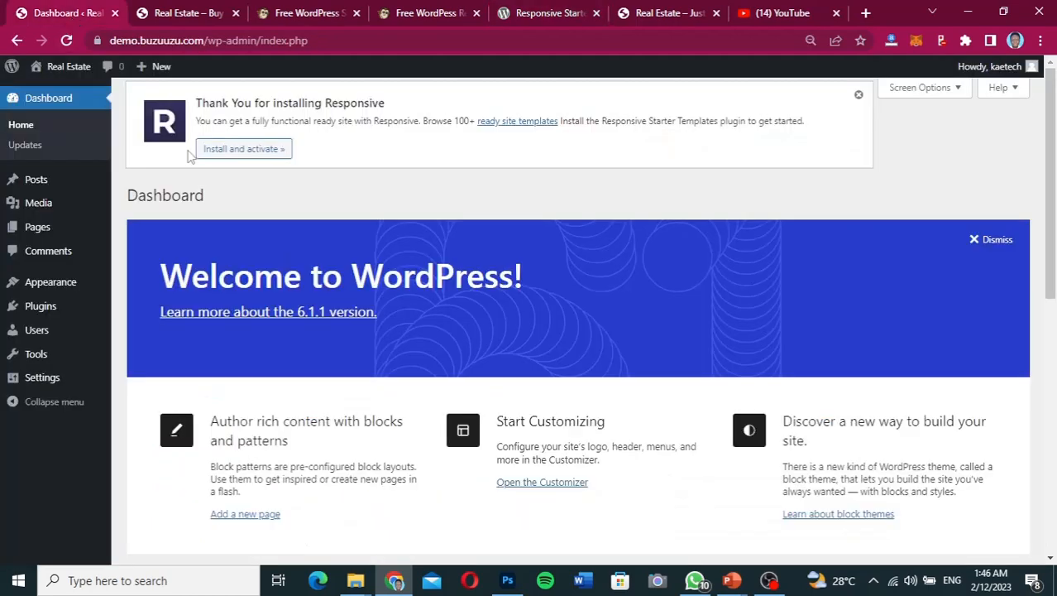
pyautogui.moveTo(33, 306)
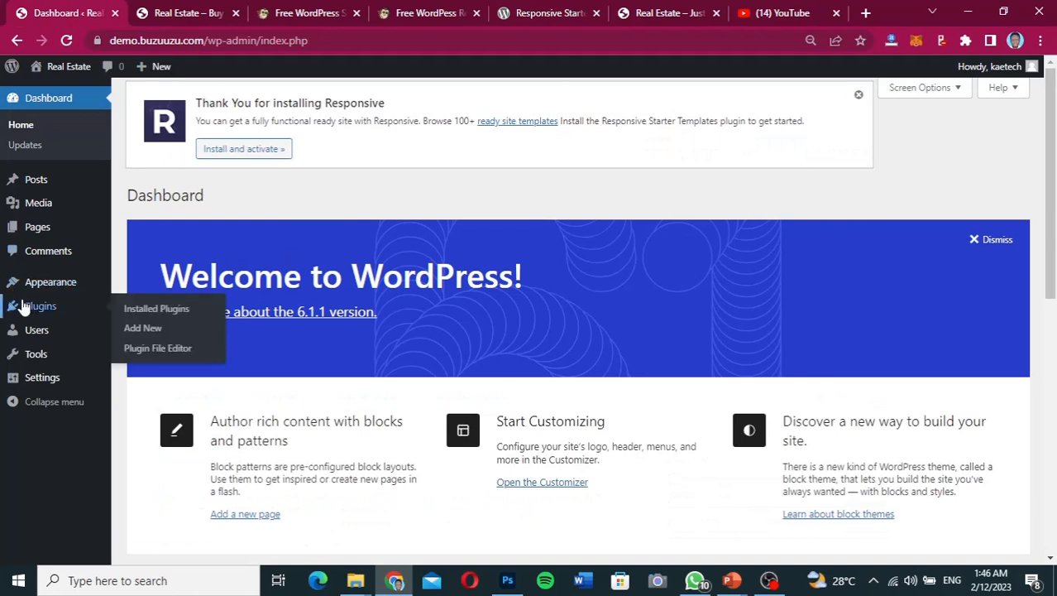
pyautogui.click(161, 309)
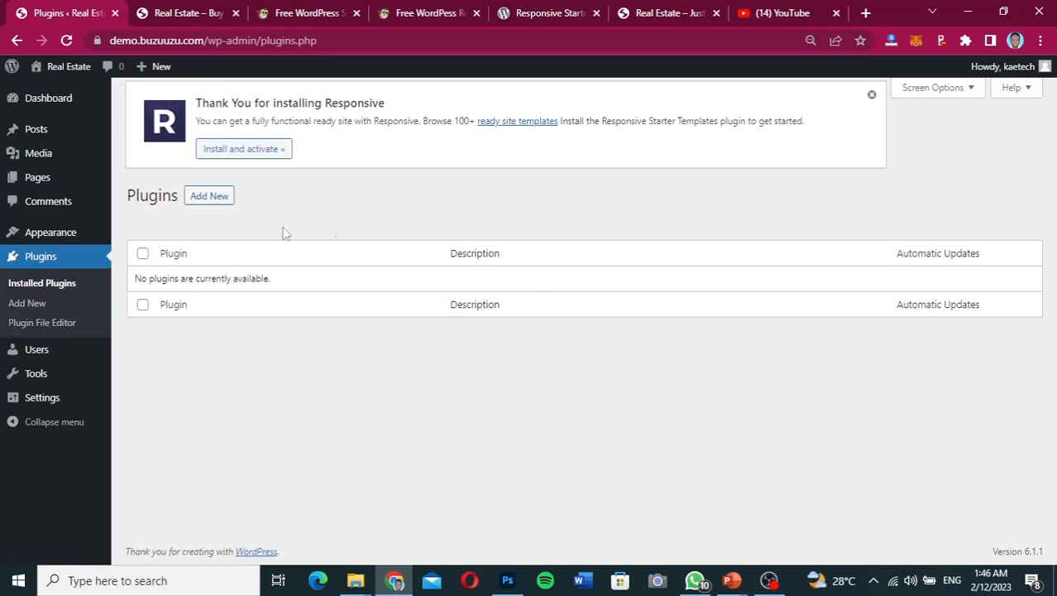
pyautogui.click(208, 203)
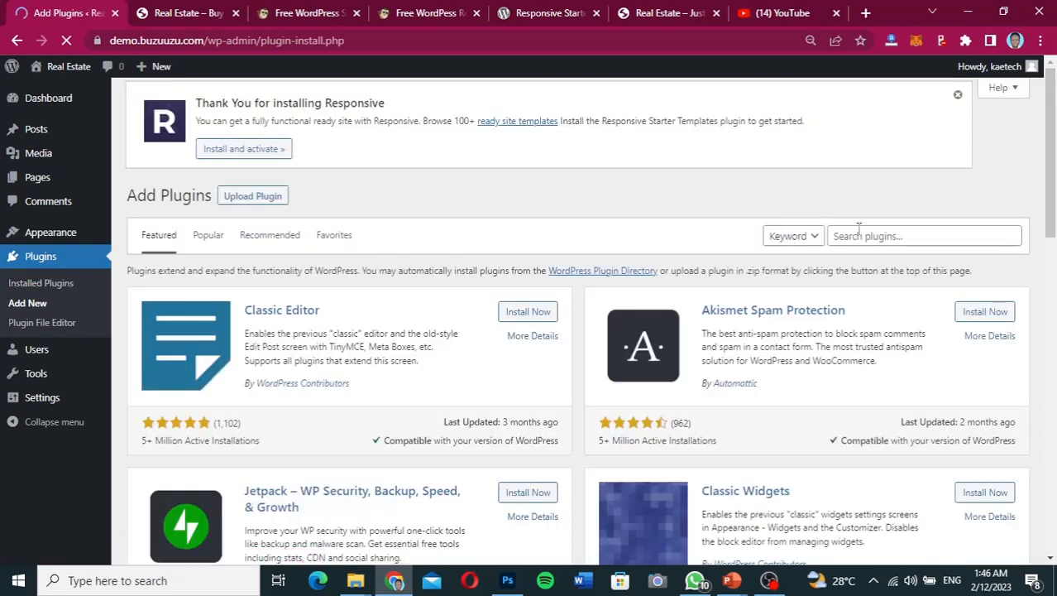
pyautogui.click(859, 233)
pyautogui.hotkey('ctrl', 'v')
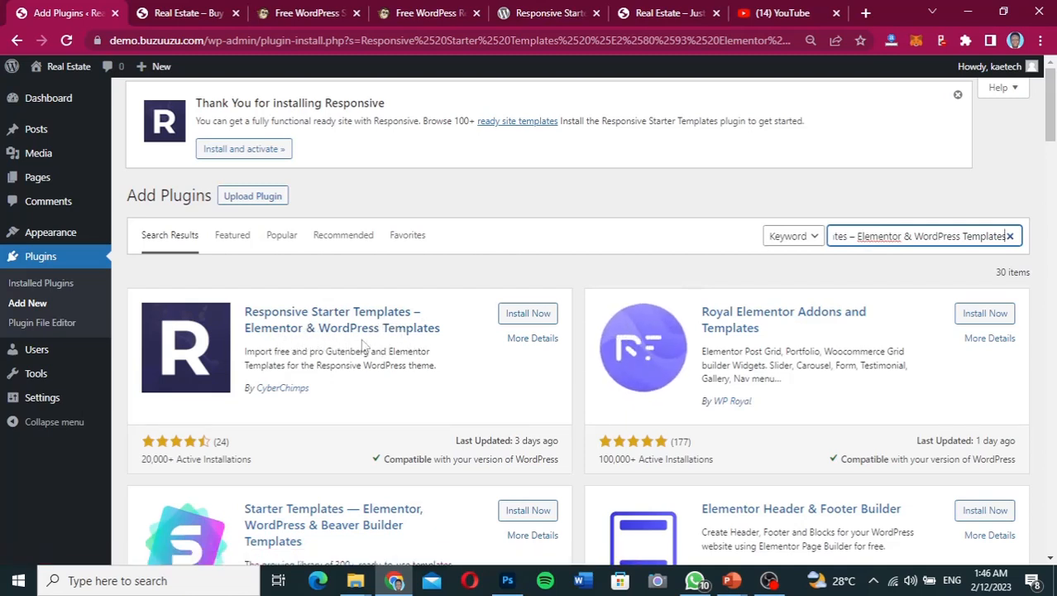
pyautogui.click(540, 316)
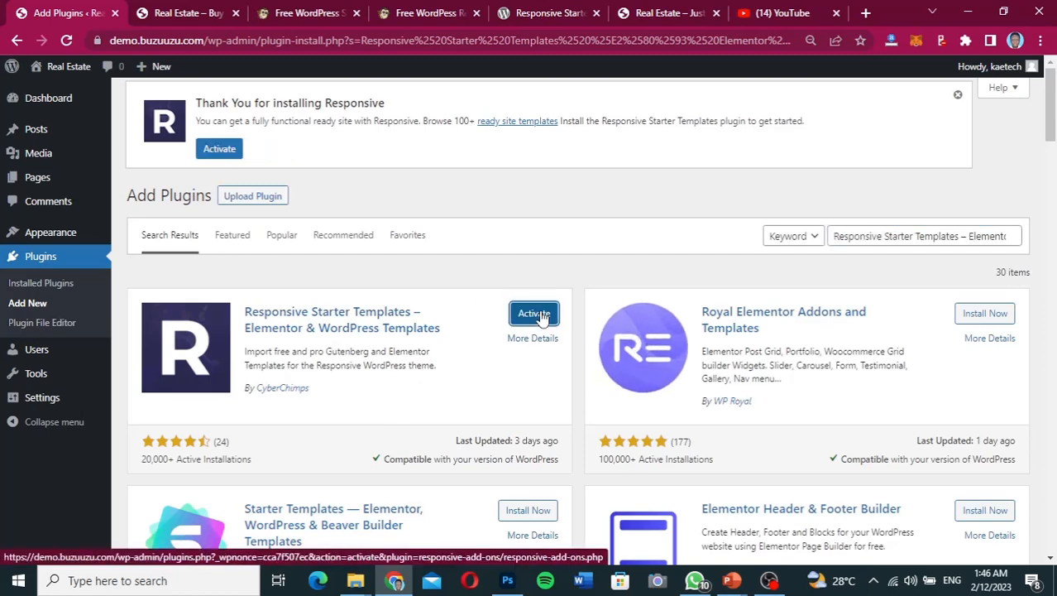
pyautogui.press('F5')
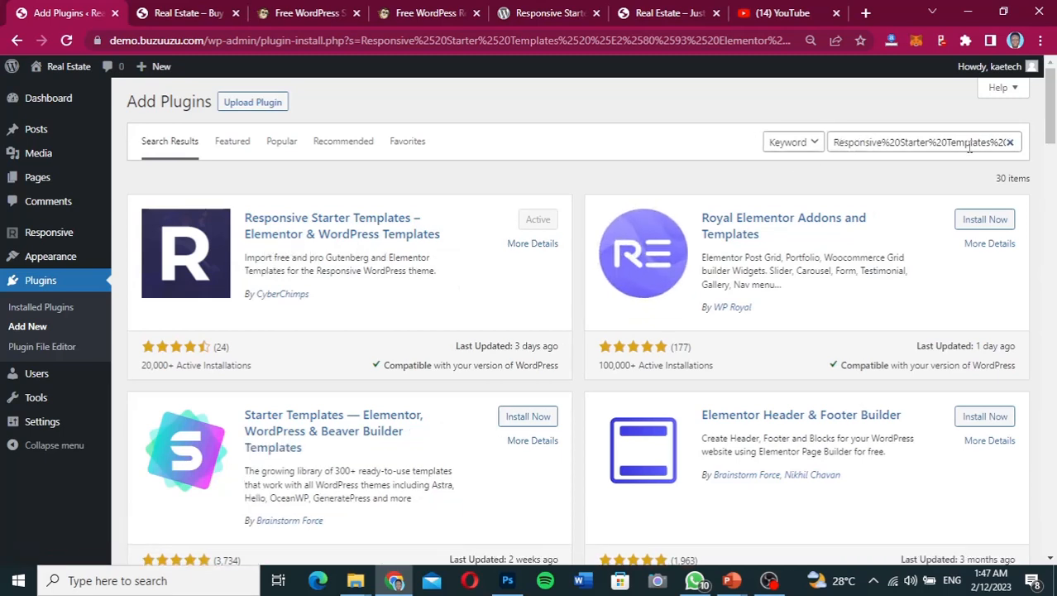
# - Search the new plugins for "elementor" and install and activate Elementor Website Builder
pyautogui.click(1009, 142)
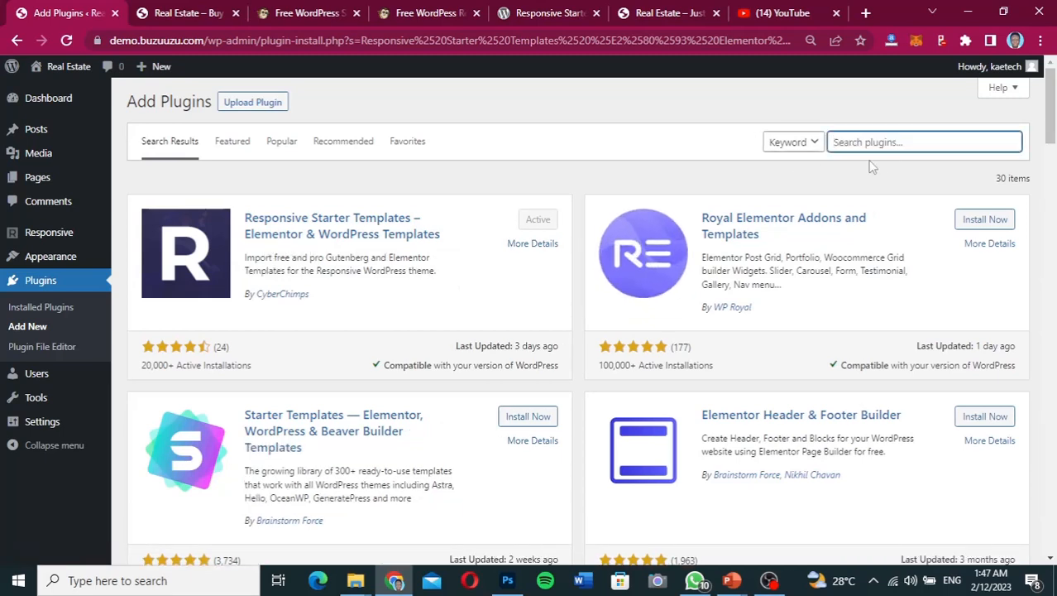
pyautogui.write('elemen')
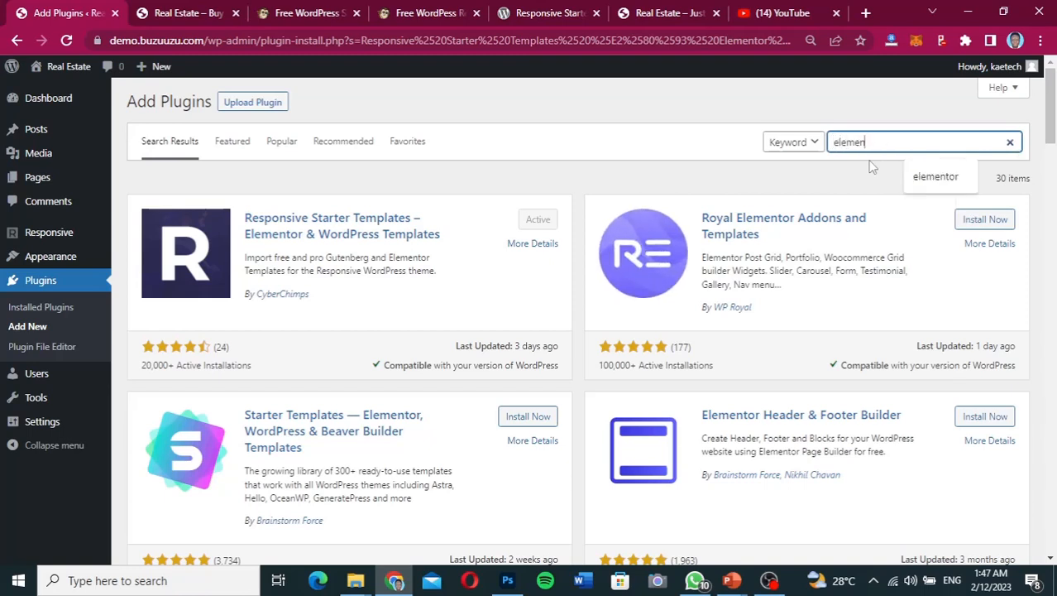
pyautogui.write('tor')
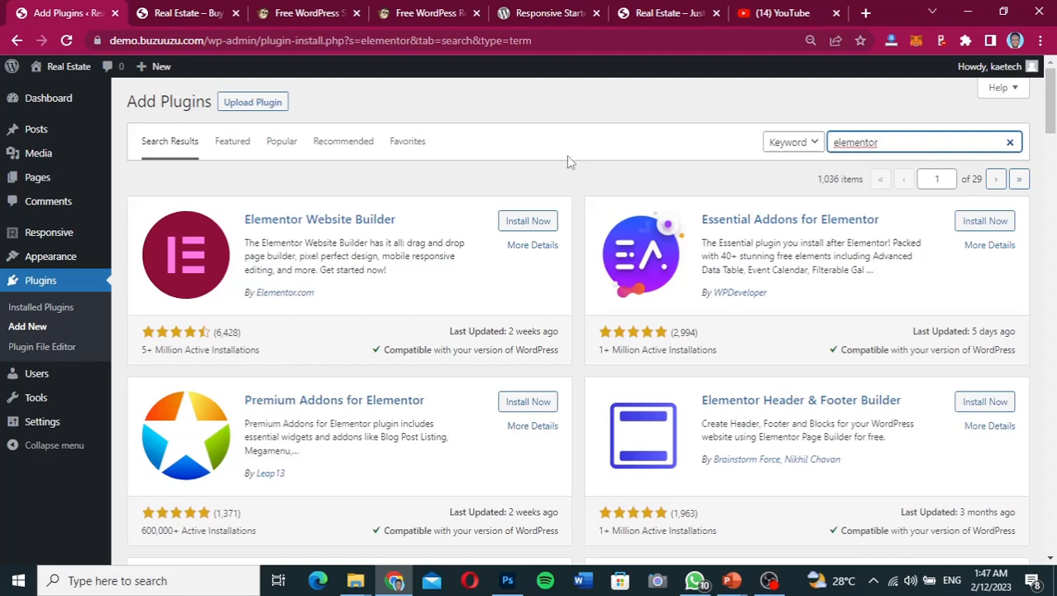
pyautogui.click(542, 229)
pyautogui.click(542, 230)
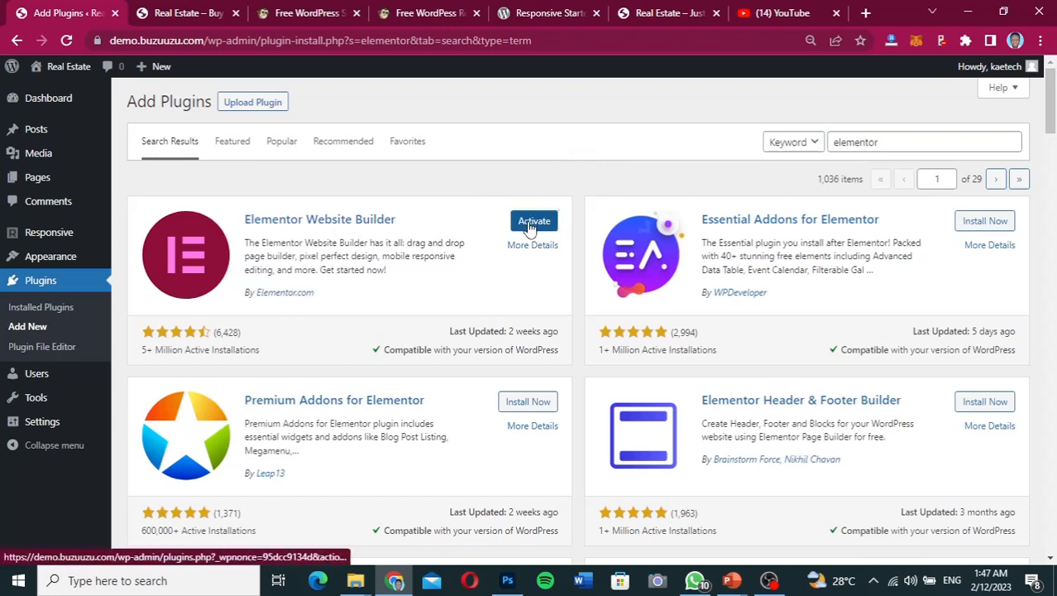
pyautogui.click(532, 223)
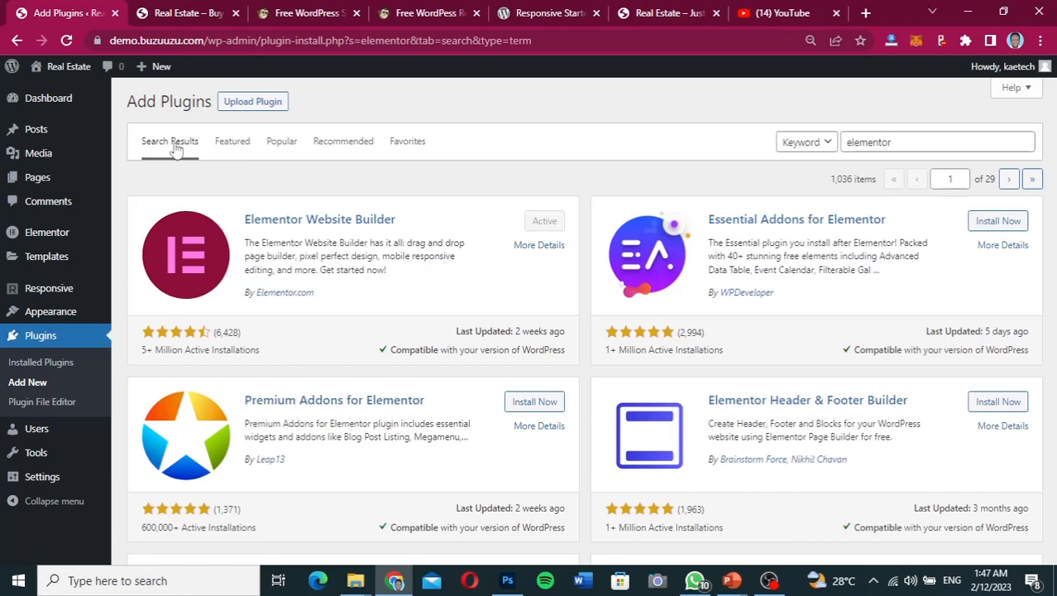
# - Open the Responsive Templates library, check the Real Estate design in the CyberChimps free themes collection, and skip the library's tour
pyautogui.moveTo(35, 294)
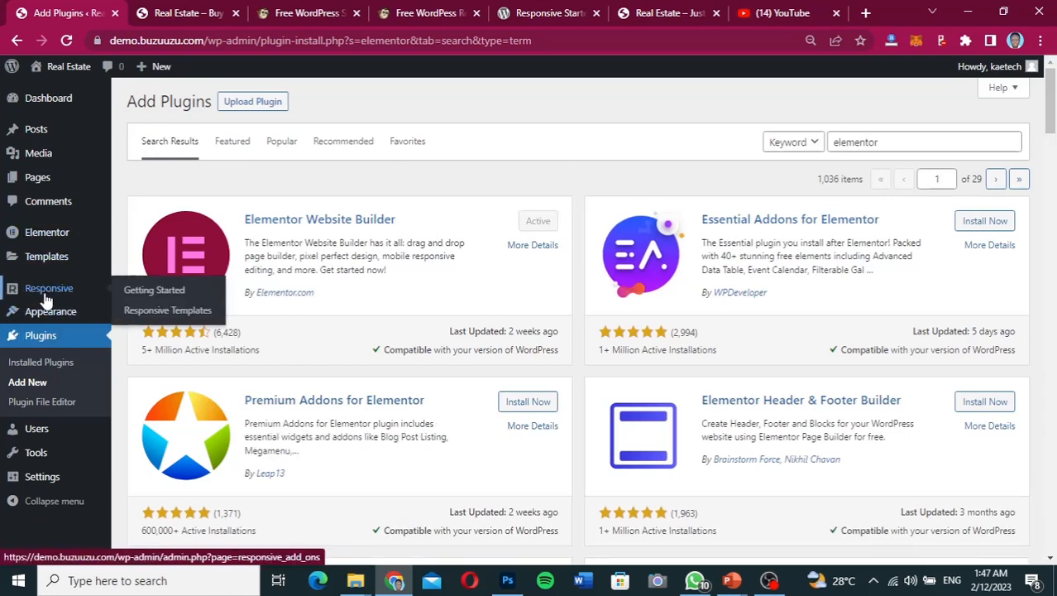
pyautogui.click(168, 312)
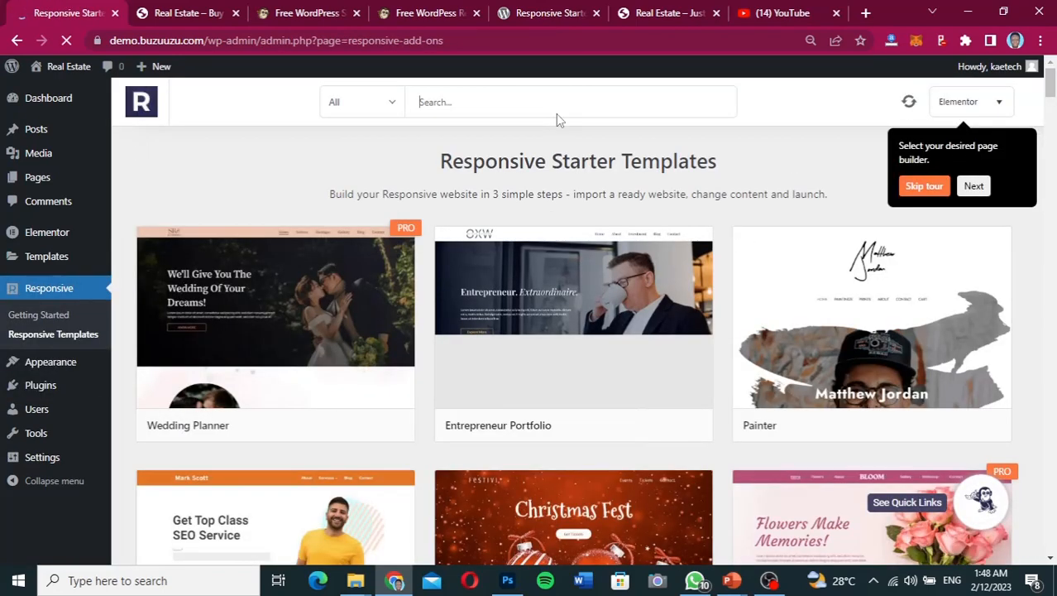
pyautogui.click(307, 19)
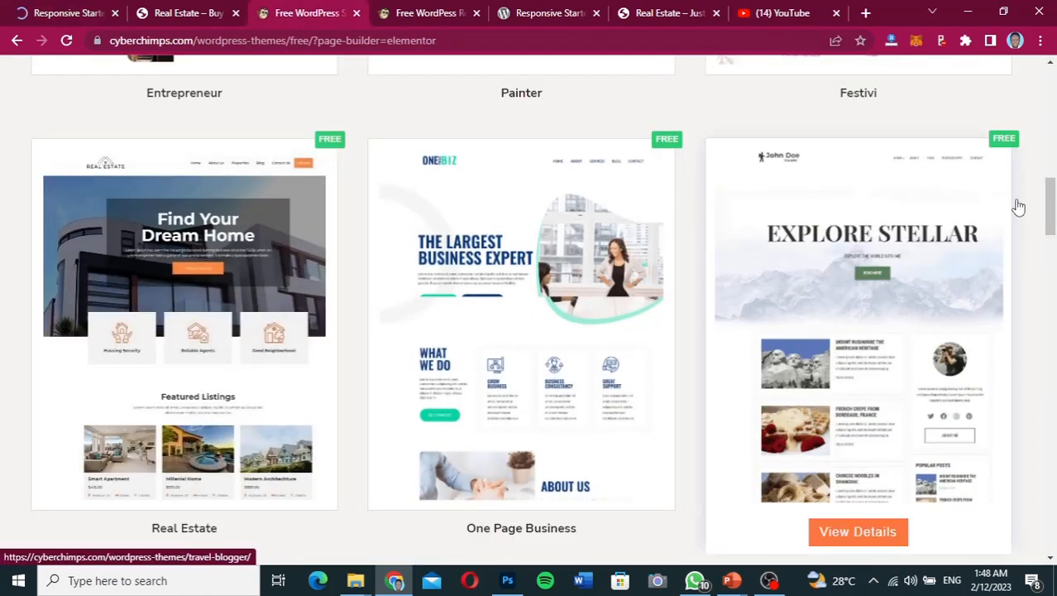
pyautogui.click(58, 19)
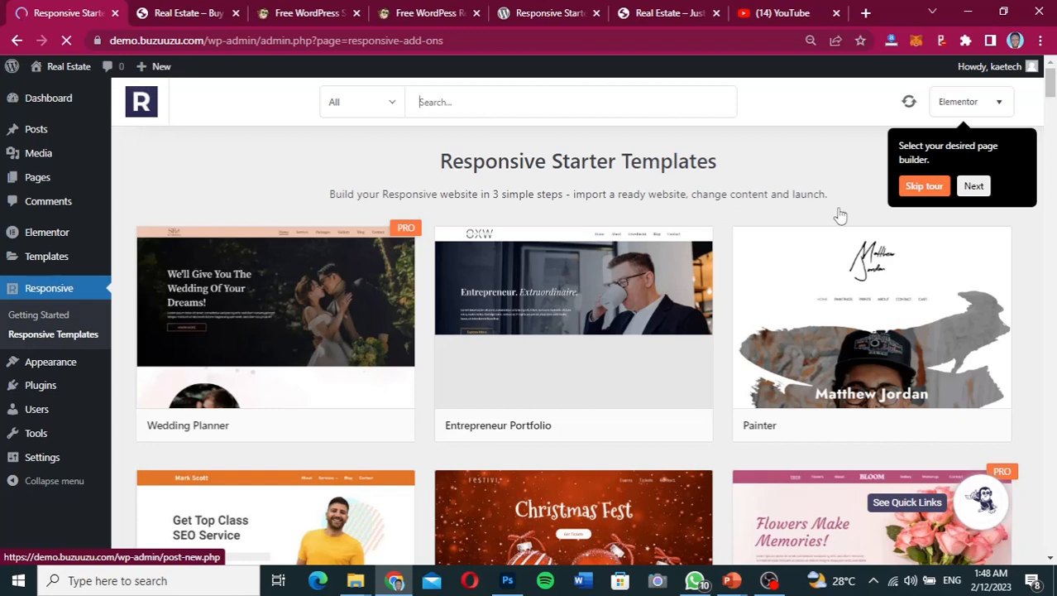
pyautogui.click(926, 186)
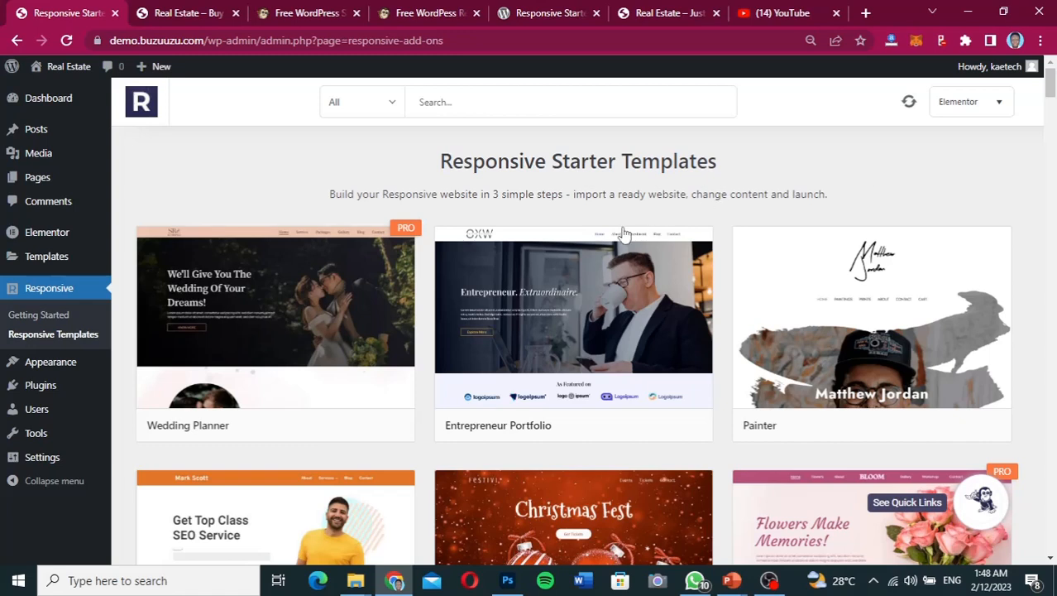
# - Filter the starter templates to free ones only and preview the Real Estate template
pyautogui.moveTo(619, 383)
pyautogui.click(363, 109)
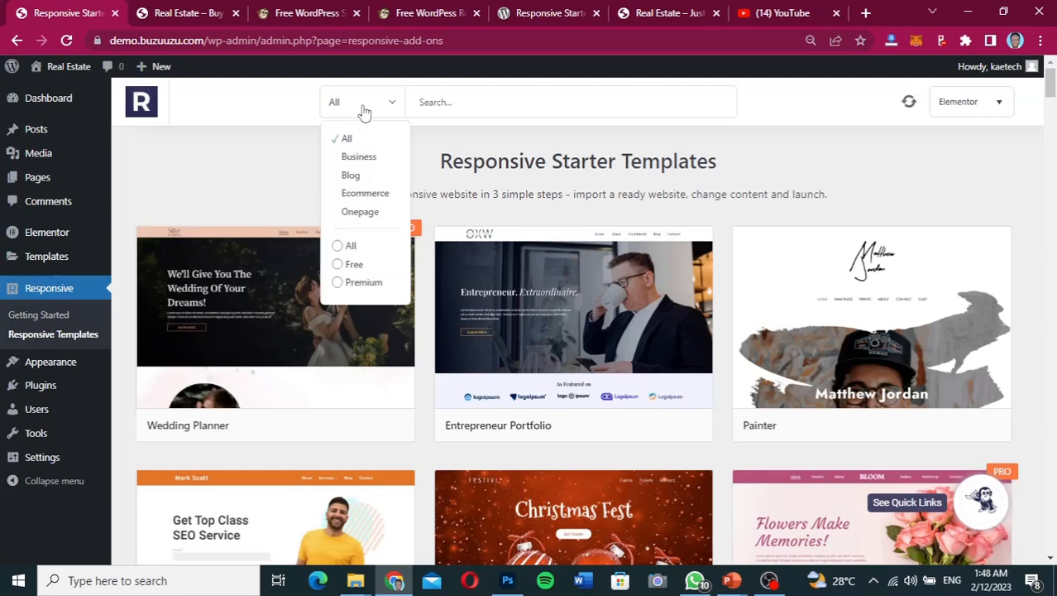
pyautogui.click(338, 265)
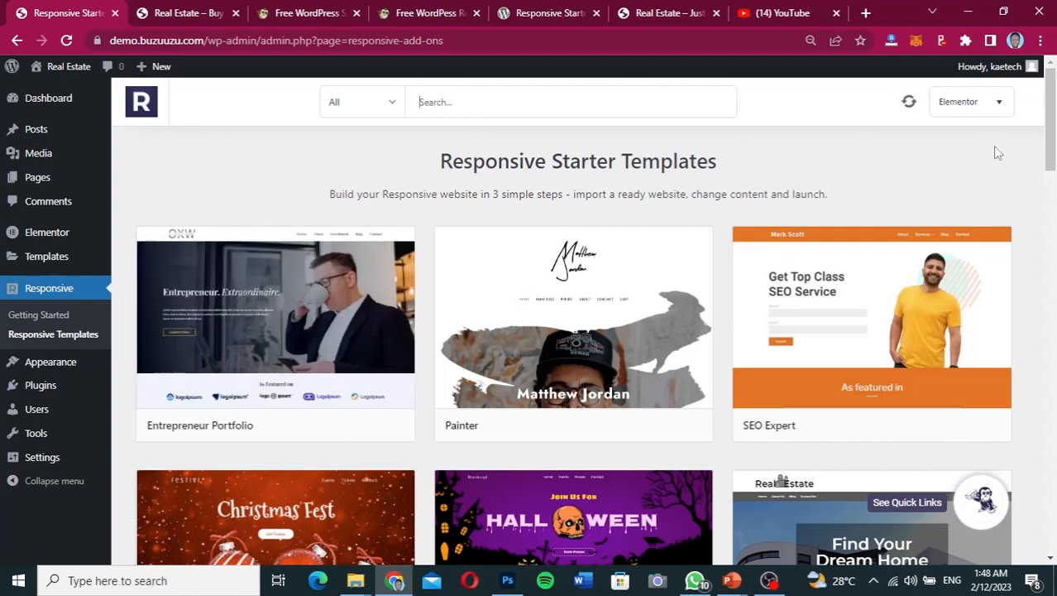
pyautogui.moveTo(1051, 144); pyautogui.dragTo(1008, 210)
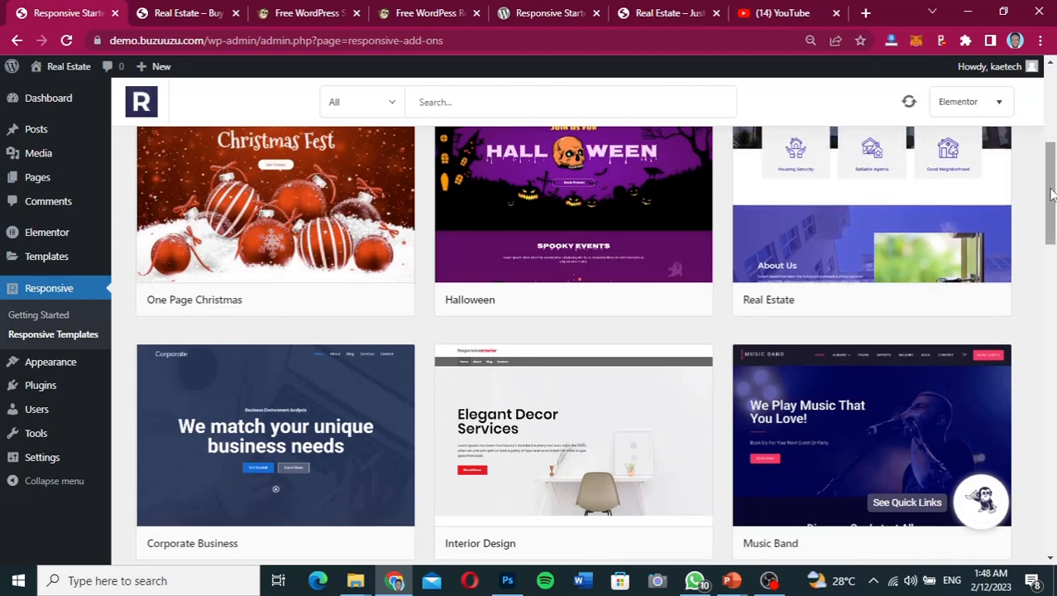
pyautogui.scroll(2, 1052, 193)
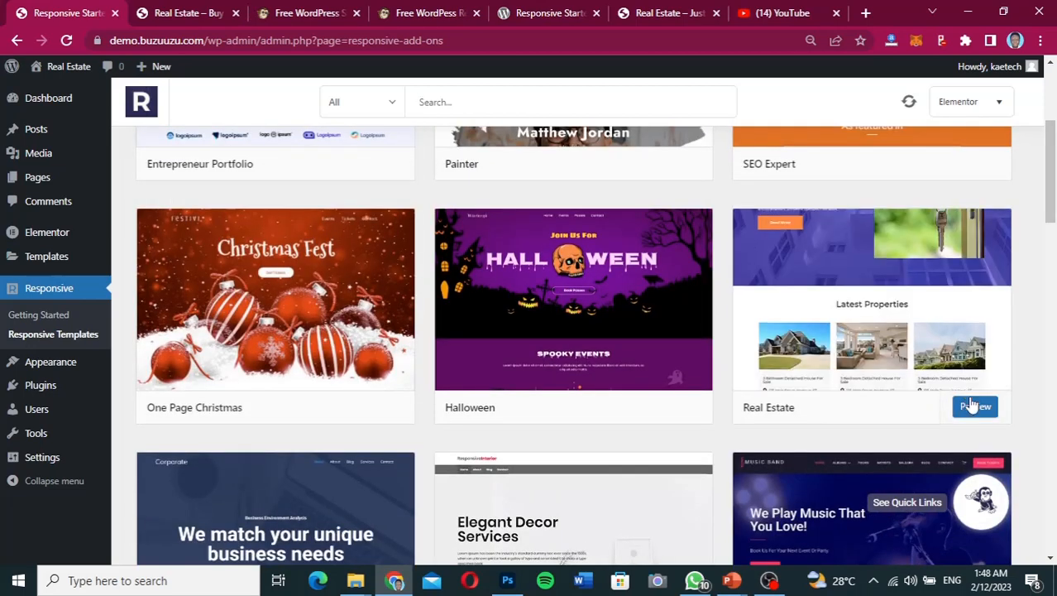
pyautogui.click(801, 307)
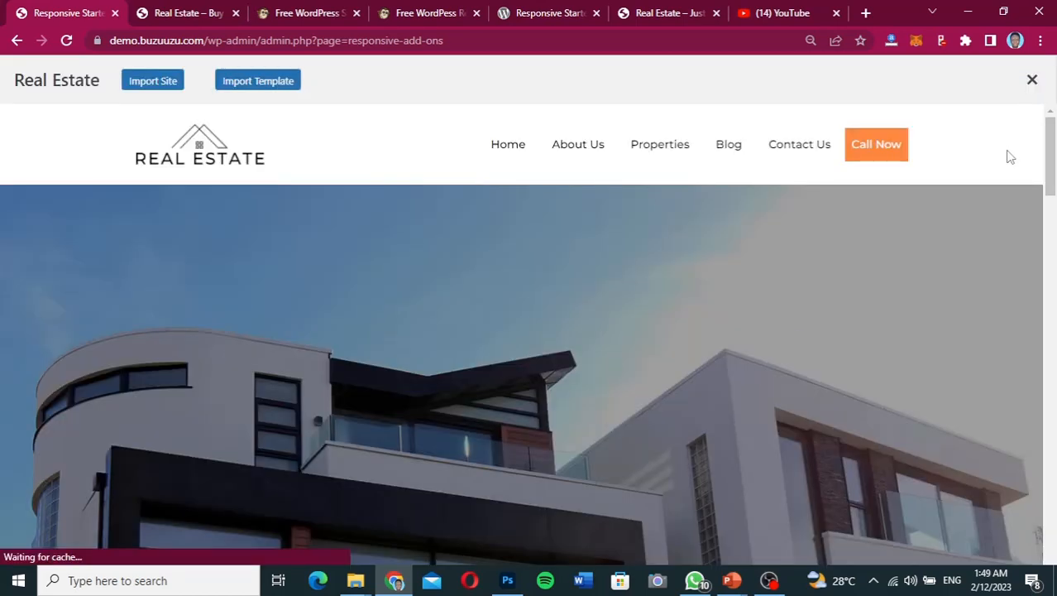
pyautogui.moveTo(1047, 165); pyautogui.dragTo(1054, 114)
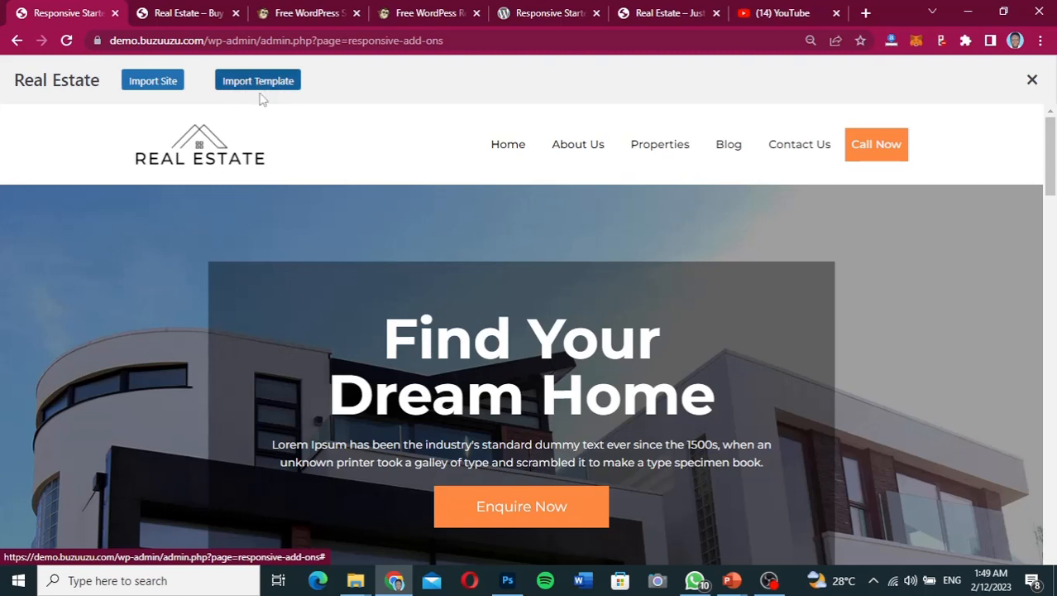
# - Import the full Real Estate site with Delete Previous Import enabled, after checking the required plugins and the import options
pyautogui.click(153, 83)
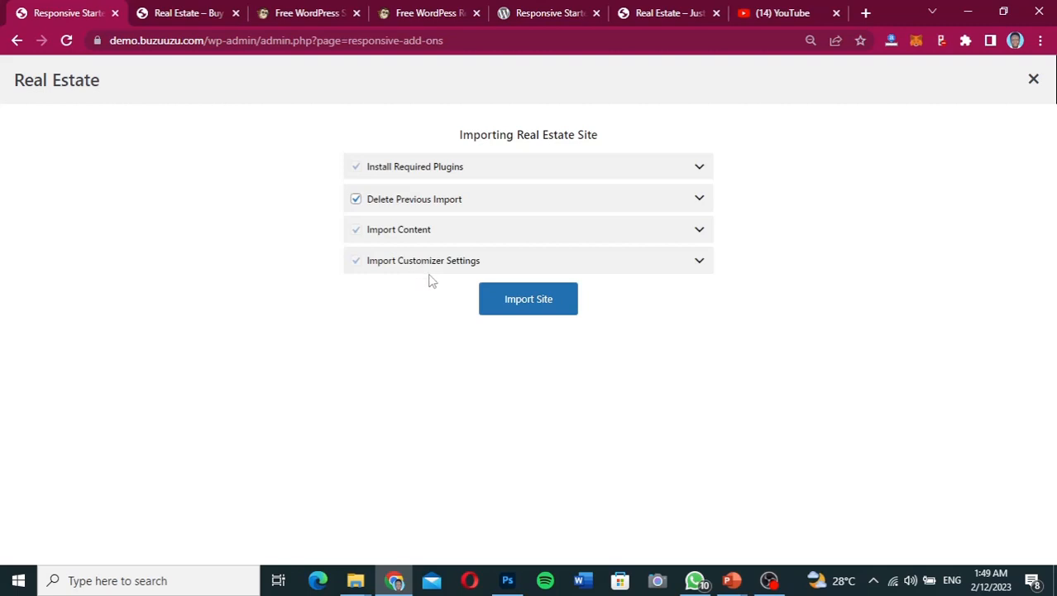
pyautogui.click(700, 169)
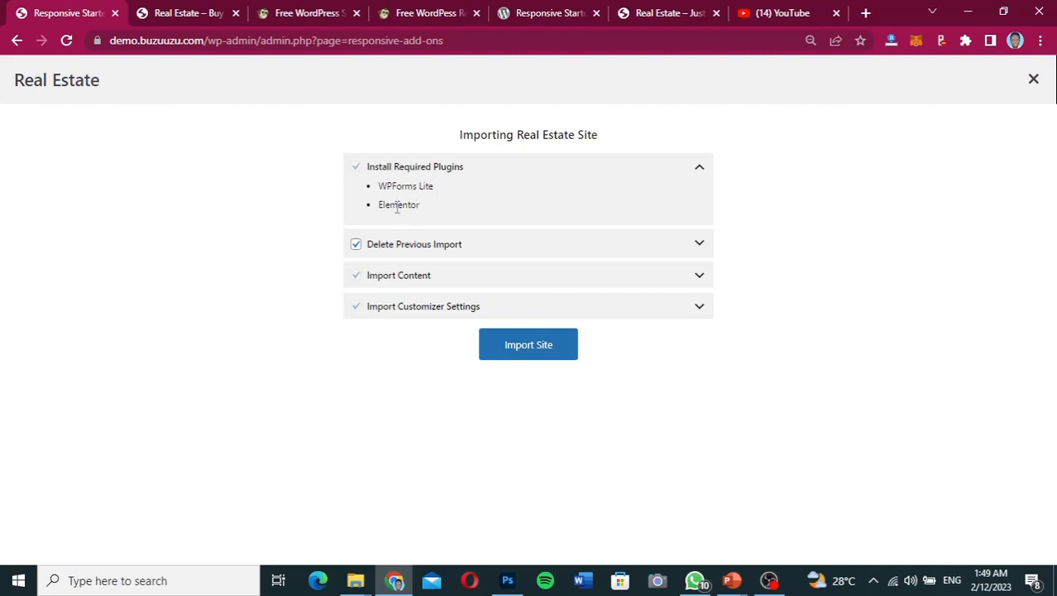
pyautogui.click(699, 168)
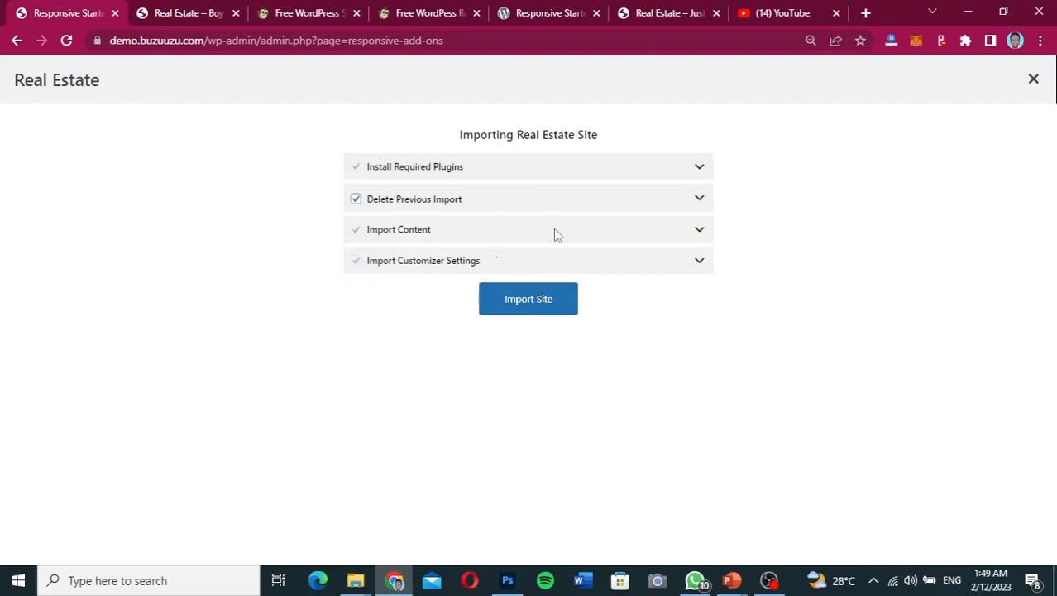
pyautogui.click(698, 200)
pyautogui.click(698, 200)
pyautogui.click(543, 299)
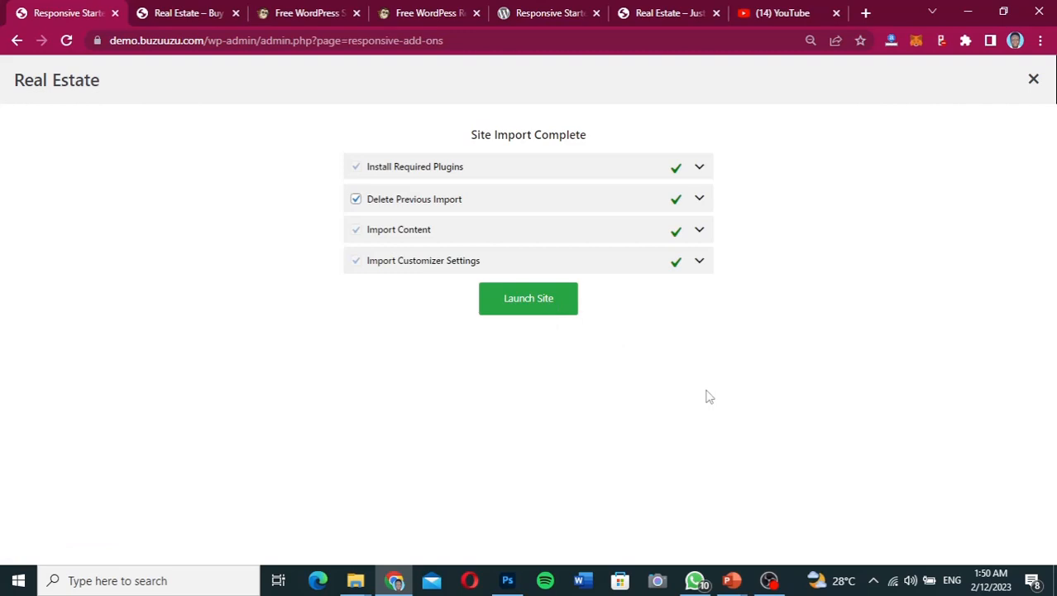
# - Launch the imported site, look over its home page and open that page for editing with Elementor
pyautogui.click(530, 302)
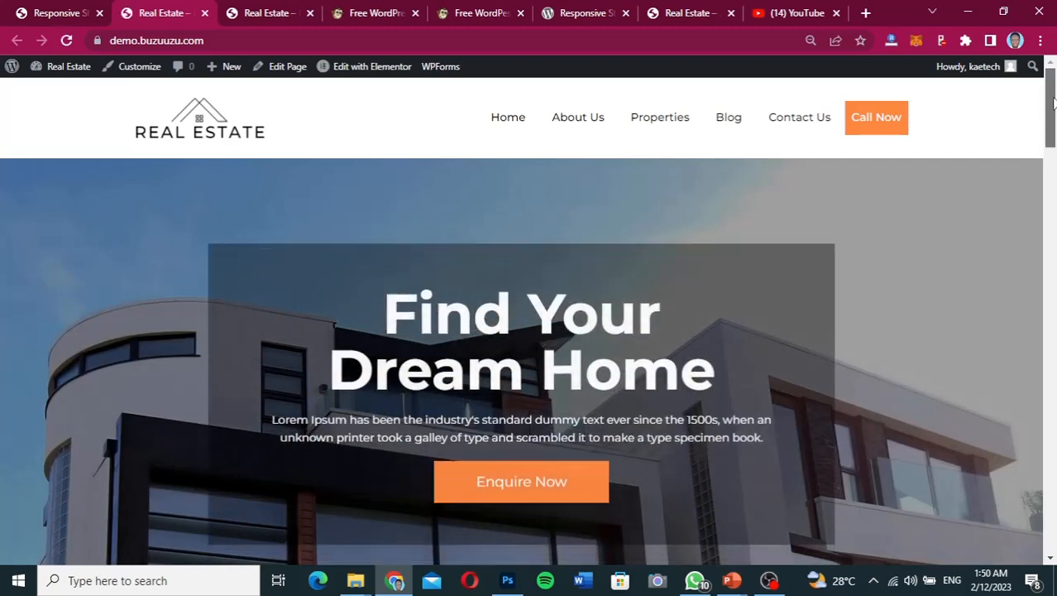
pyautogui.moveTo(1053, 101); pyautogui.dragTo(1047, 62)
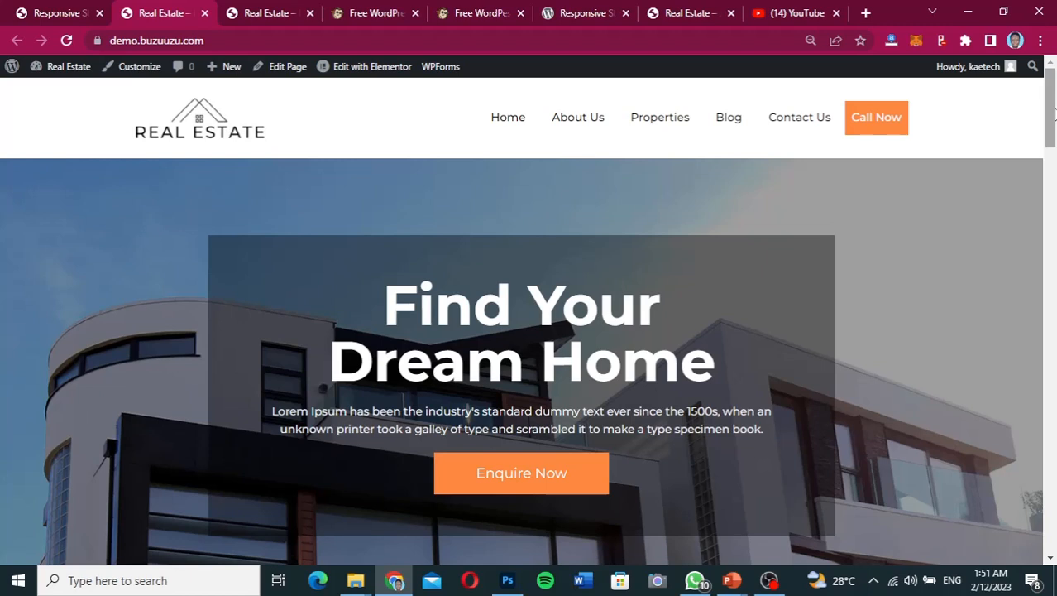
pyautogui.moveTo(362, 74)
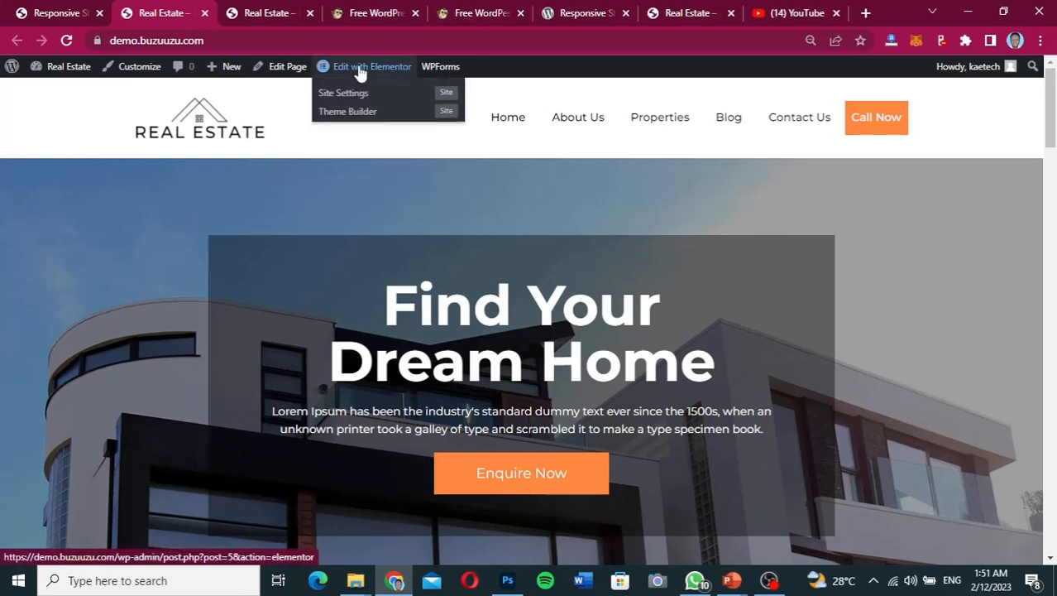
pyautogui.click(361, 73)
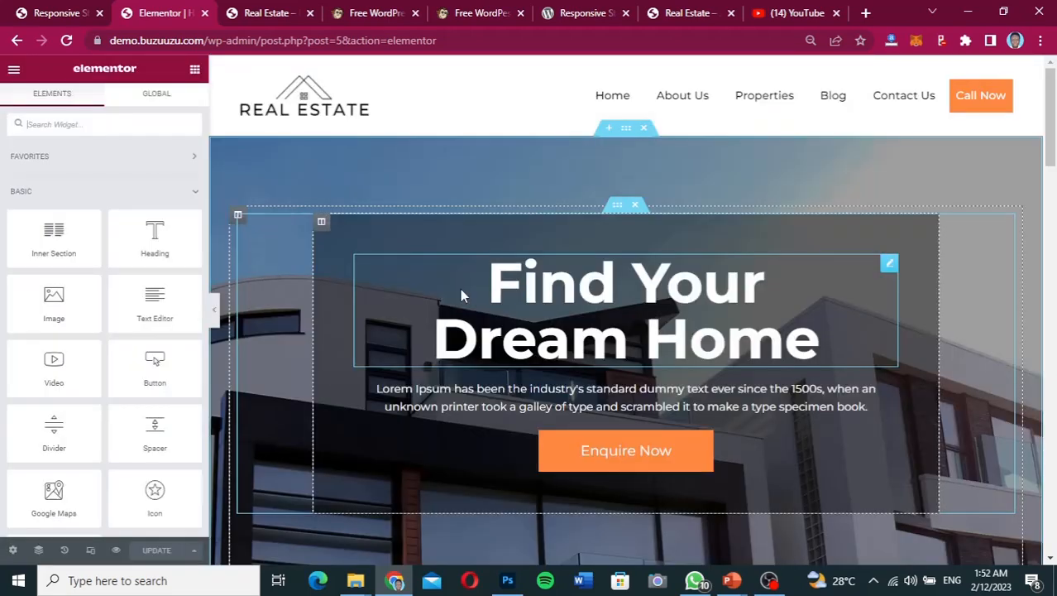
# - Change the hero heading's title to "Find Your<br>Dream House"
pyautogui.moveTo(1055, 132)
pyautogui.mouseDown()
pyautogui.moveTo(1055, 242)
pyautogui.moveTo(1055, 119)
pyautogui.mouseUp()
pyautogui.click(889, 266)
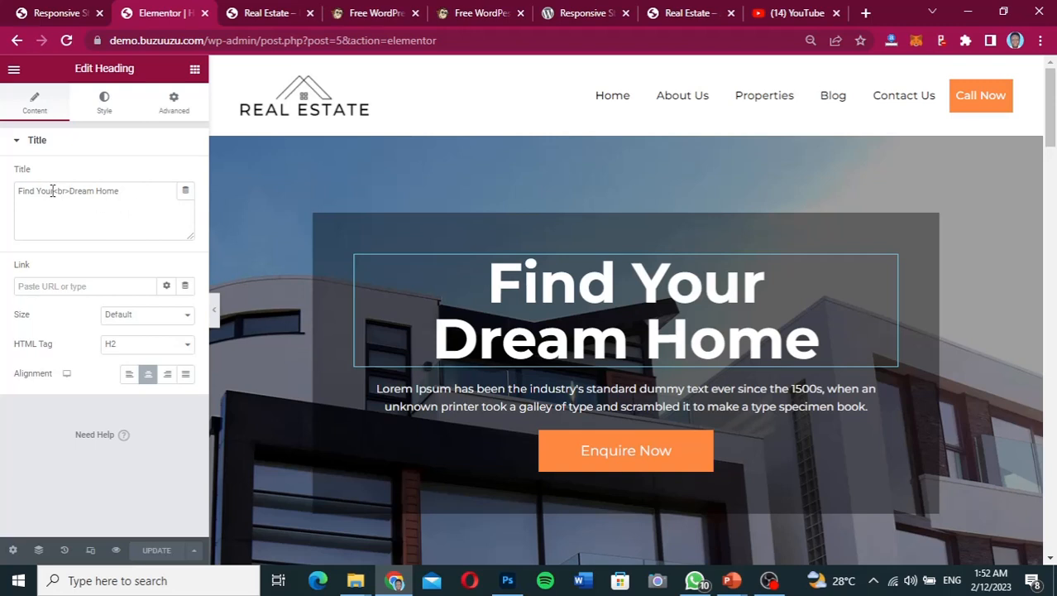
pyautogui.moveTo(122, 191); pyautogui.dragTo(104, 188)
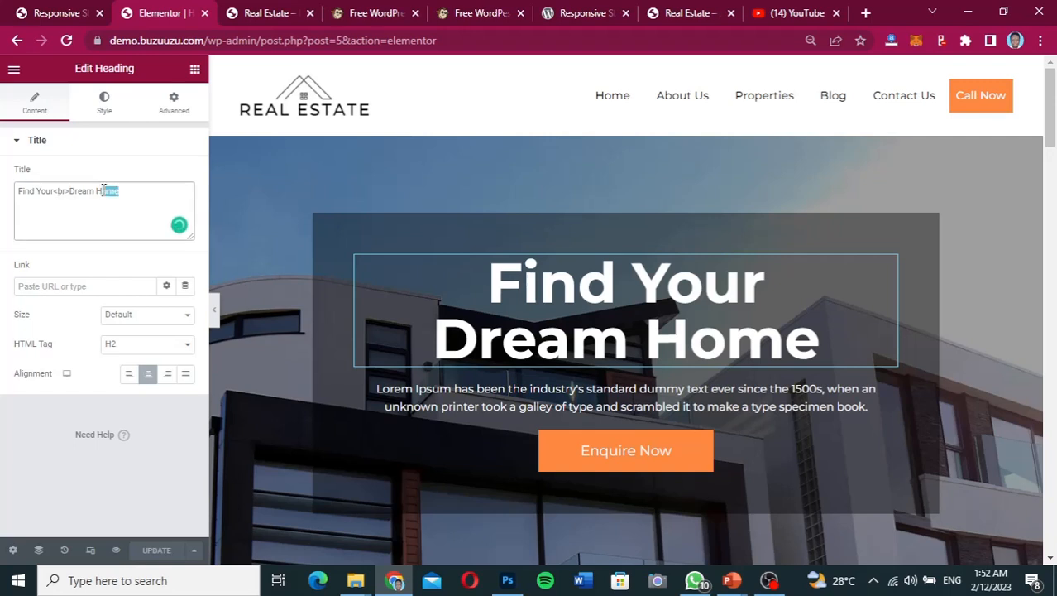
pyautogui.press('BackSpace')
pyautogui.write('ouse')
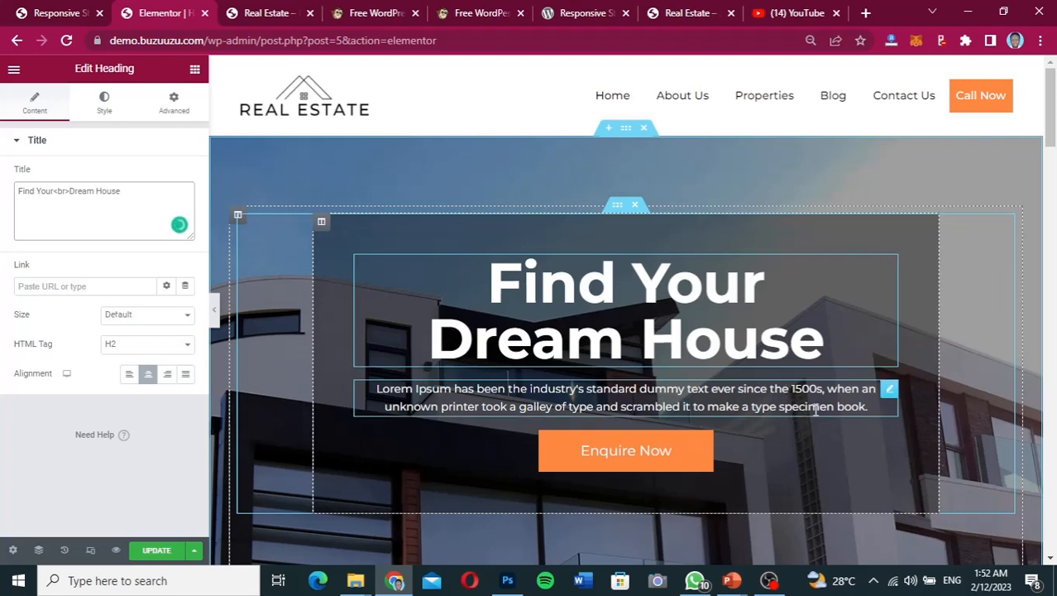
# - Copy the Lorem Ipsum text of the heading below the hero title, clear it and paste the same text back
pyautogui.click(889, 390)
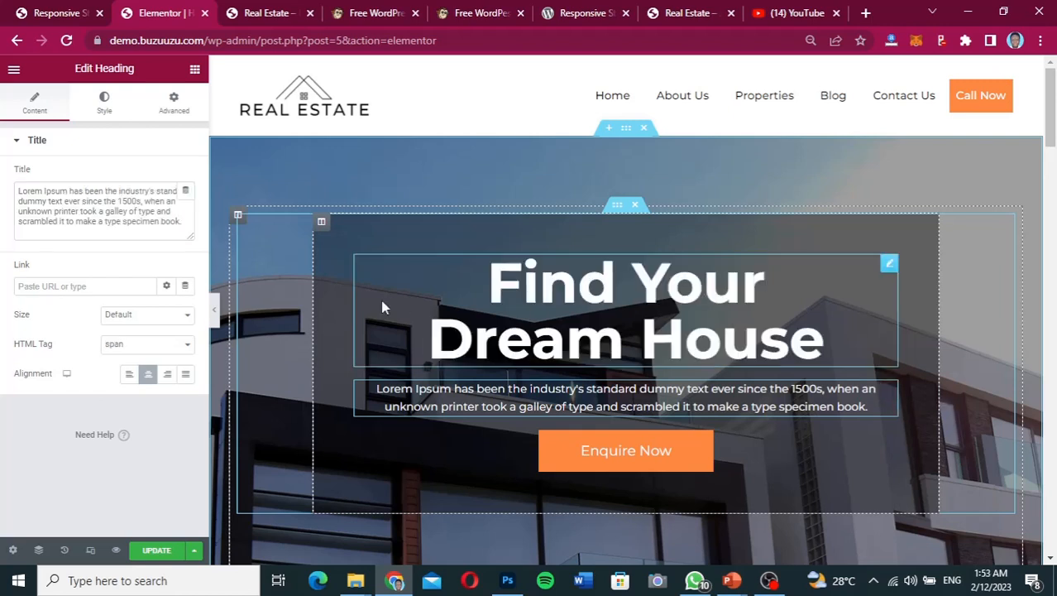
pyautogui.click(38, 192)
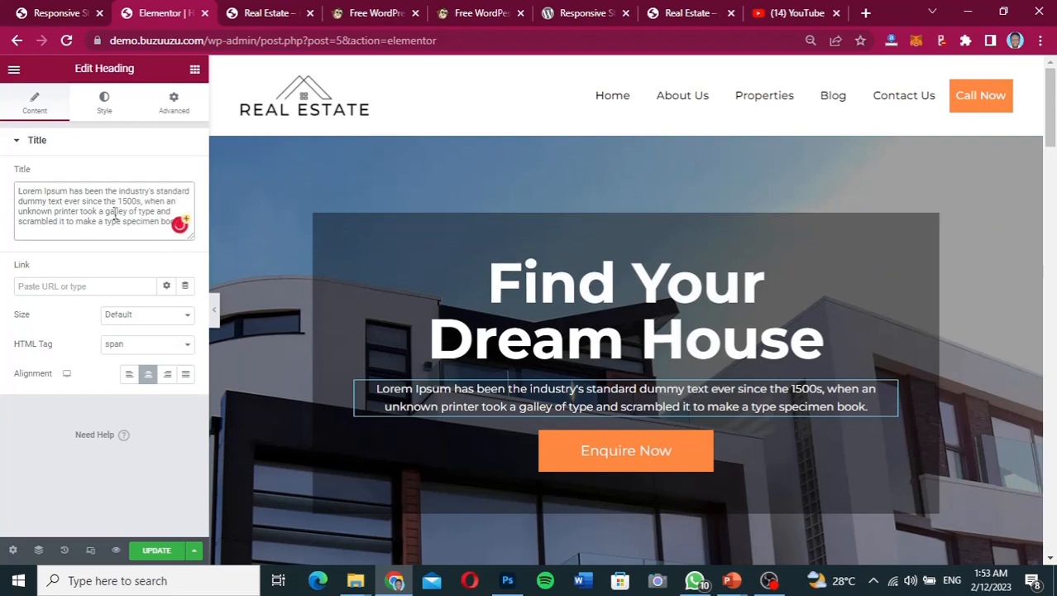
pyautogui.hotkey('ctrl', 'a')
pyautogui.hotkey('ctrl', 'c')
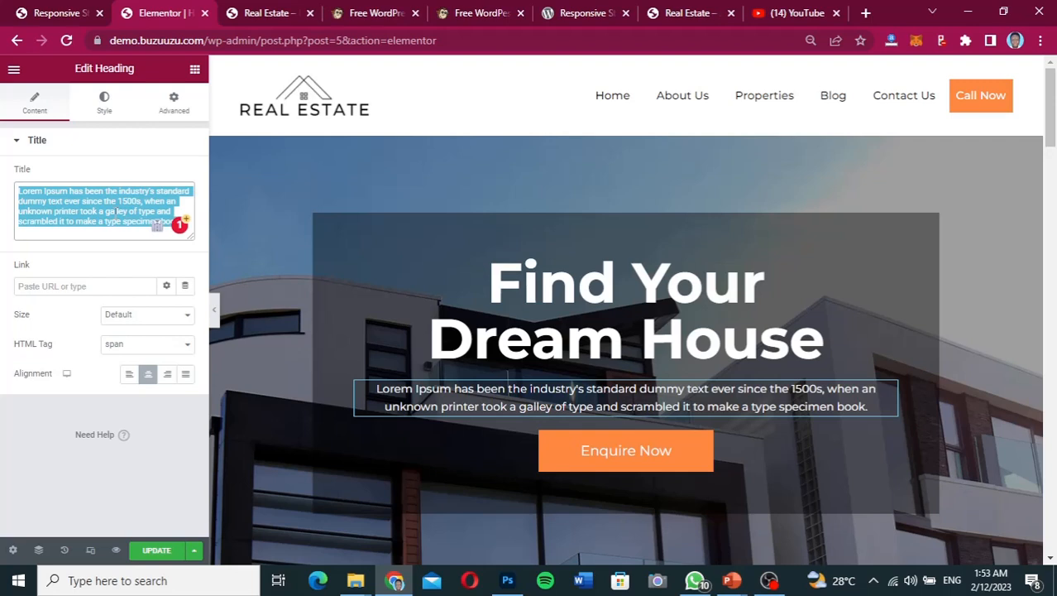
pyautogui.press('BackSpace')
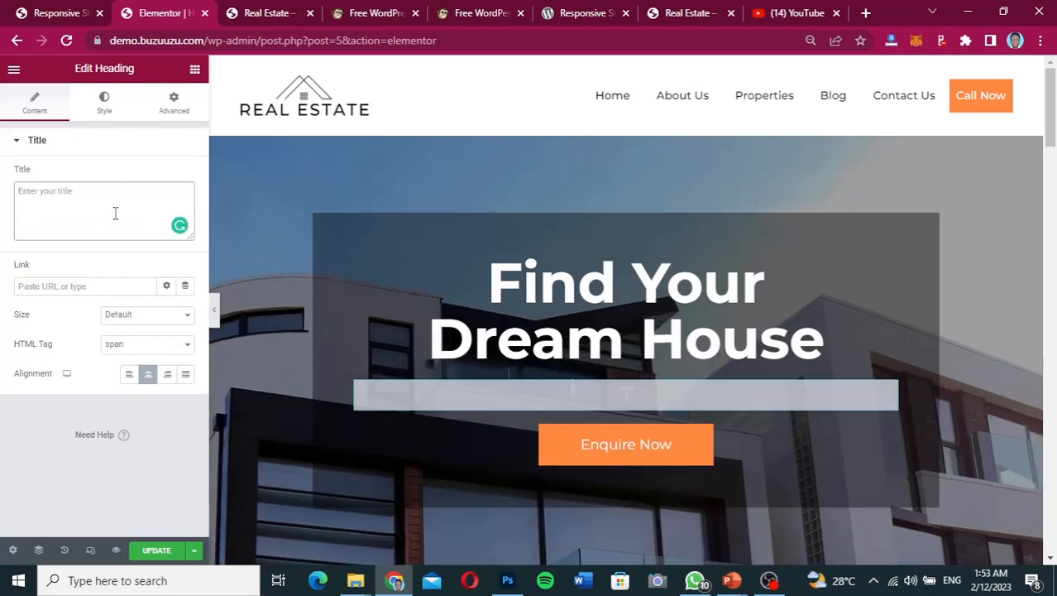
pyautogui.hotkey('ctrl', 'v')
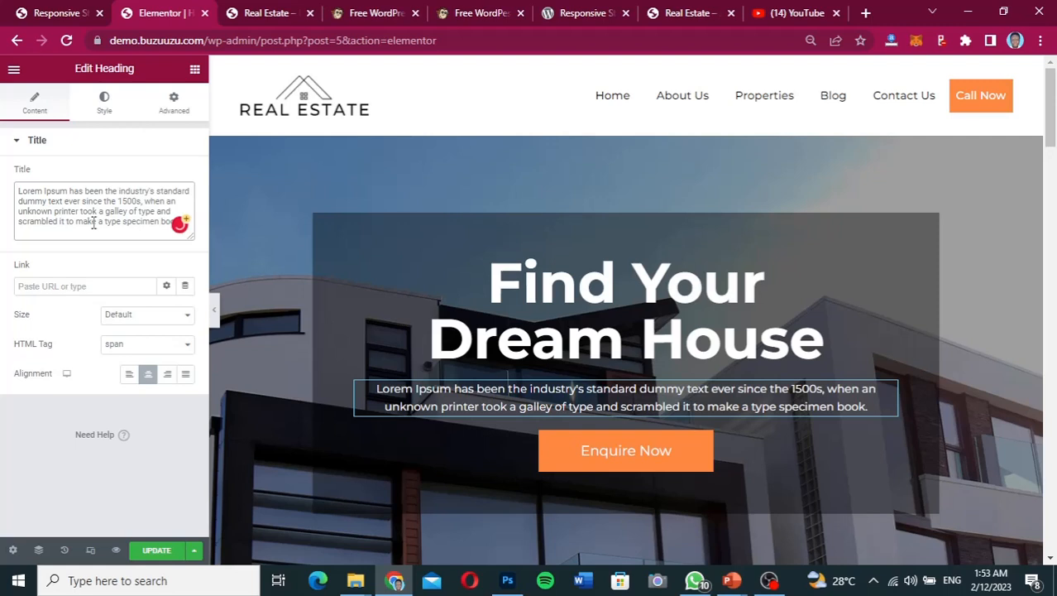
# - Try adding the dummy text "bhsgdhjdhdgshgshdsbsdbs" to the end of the hero's Lorem Ipsum text, and delete it again
pyautogui.write('bhsgdhjdhdgshgshdsbsdbs')
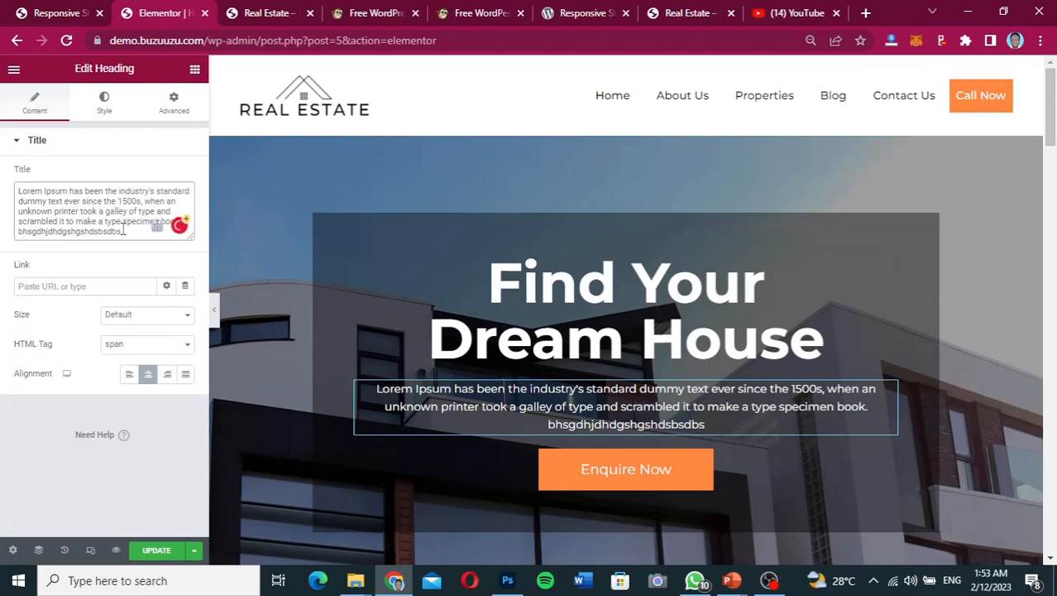
pyautogui.moveTo(124, 231); pyautogui.dragTo(19, 229)
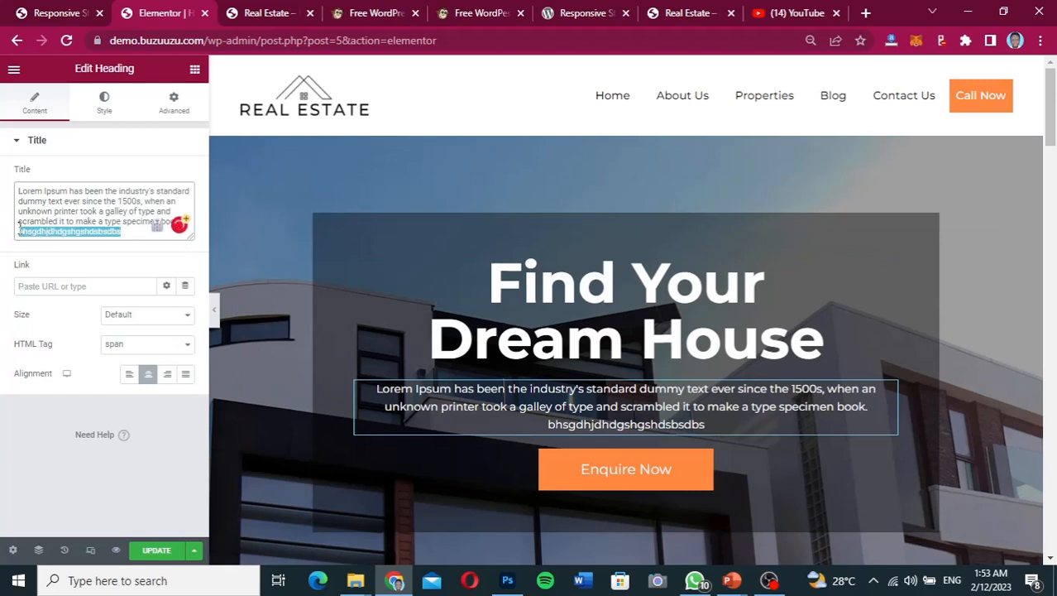
pyautogui.press('BackSpace')
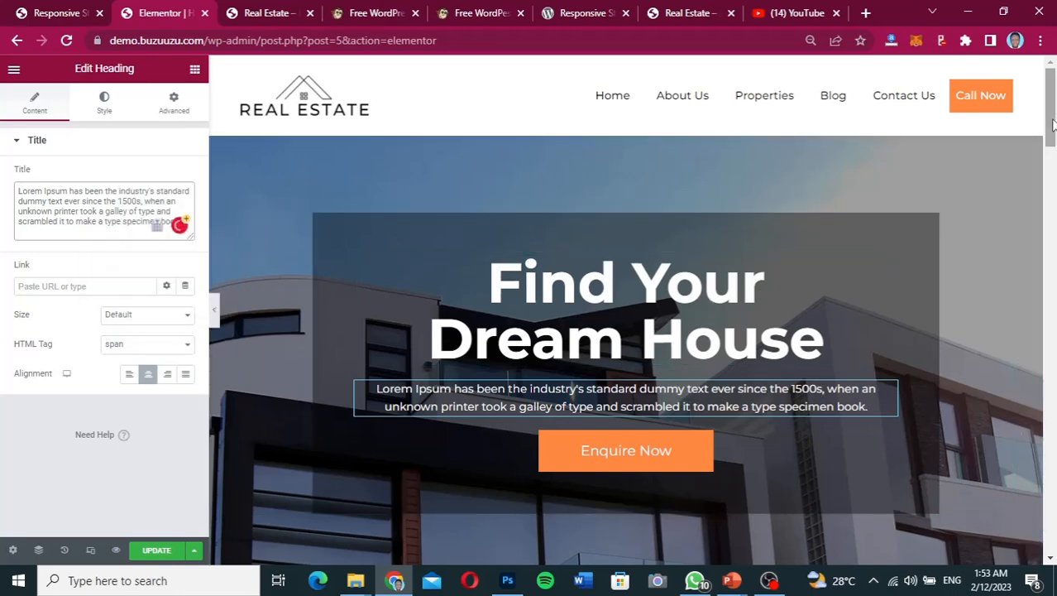
# - Examine the home page's sections from the feature boxes and agents down to the footer for editable content
pyautogui.moveTo(1052, 124); pyautogui.dragTo(1052, 169)
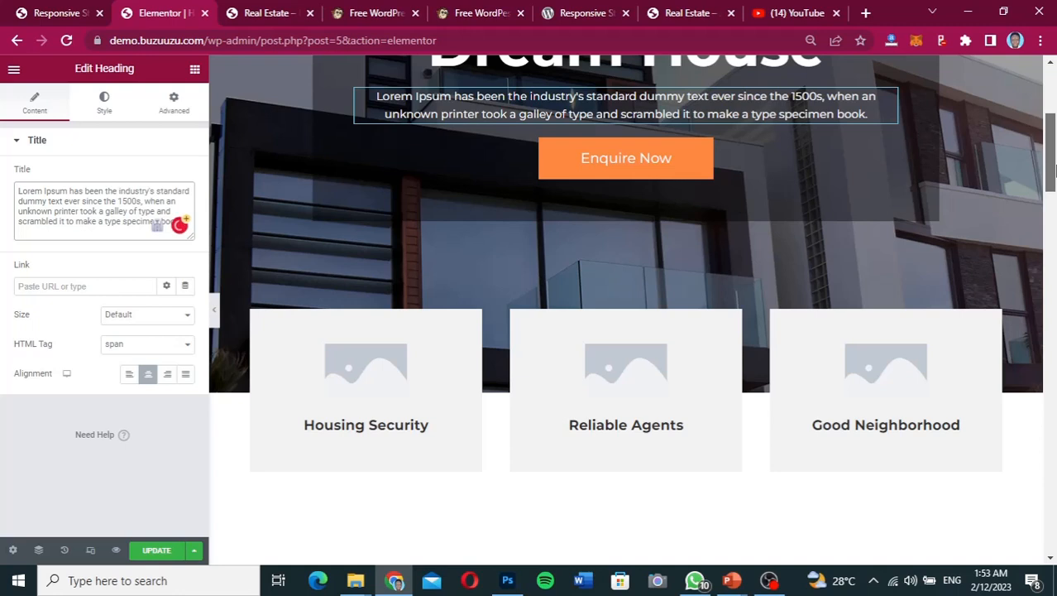
pyautogui.moveTo(1053, 170); pyautogui.dragTo(1052, 189)
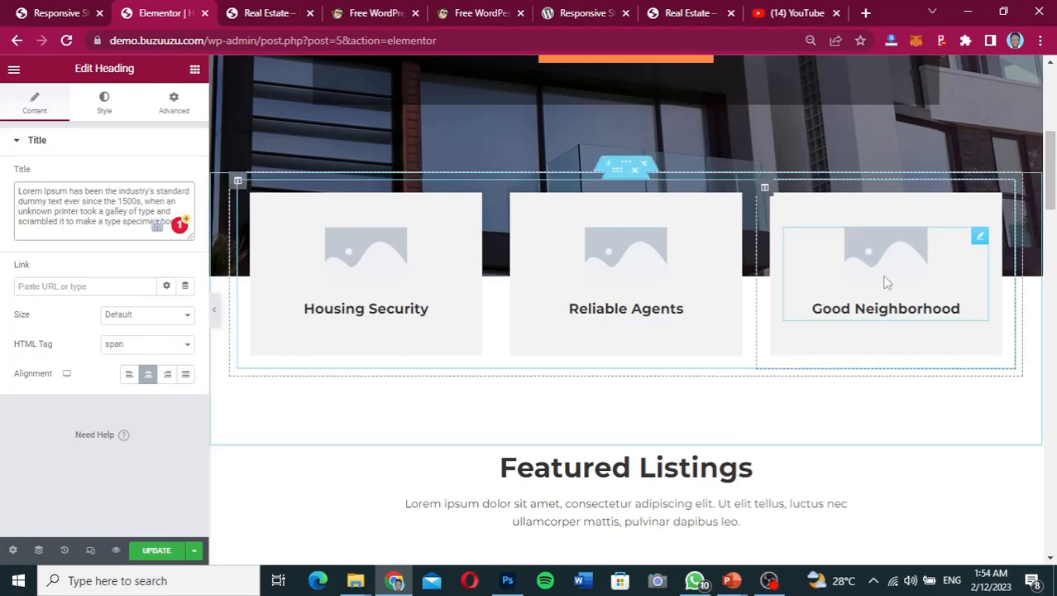
pyautogui.moveTo(1052, 195); pyautogui.dragTo(1052, 345)
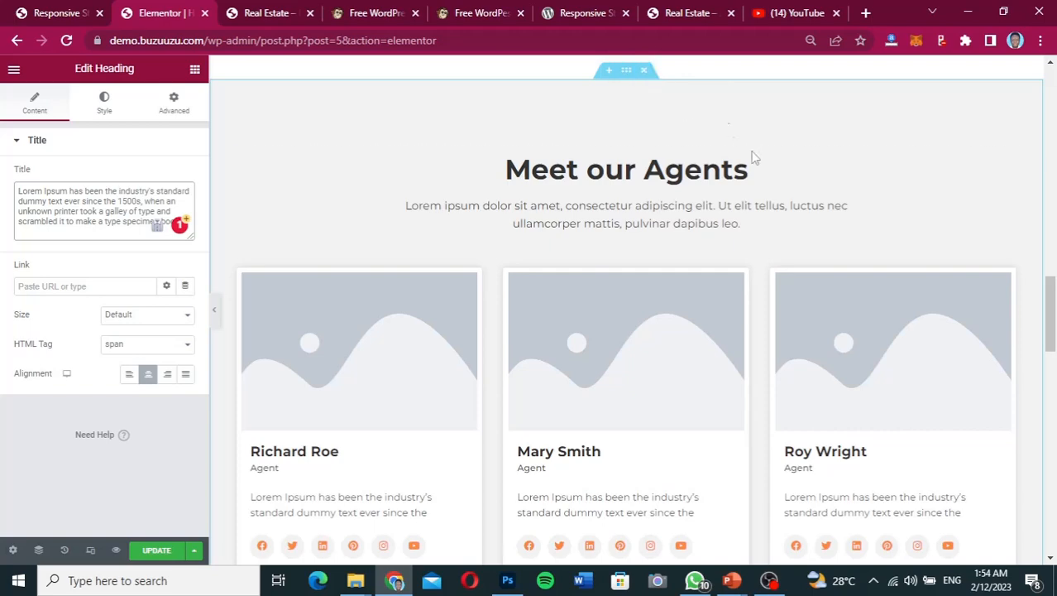
pyautogui.moveTo(1052, 316); pyautogui.dragTo(1037, 104)
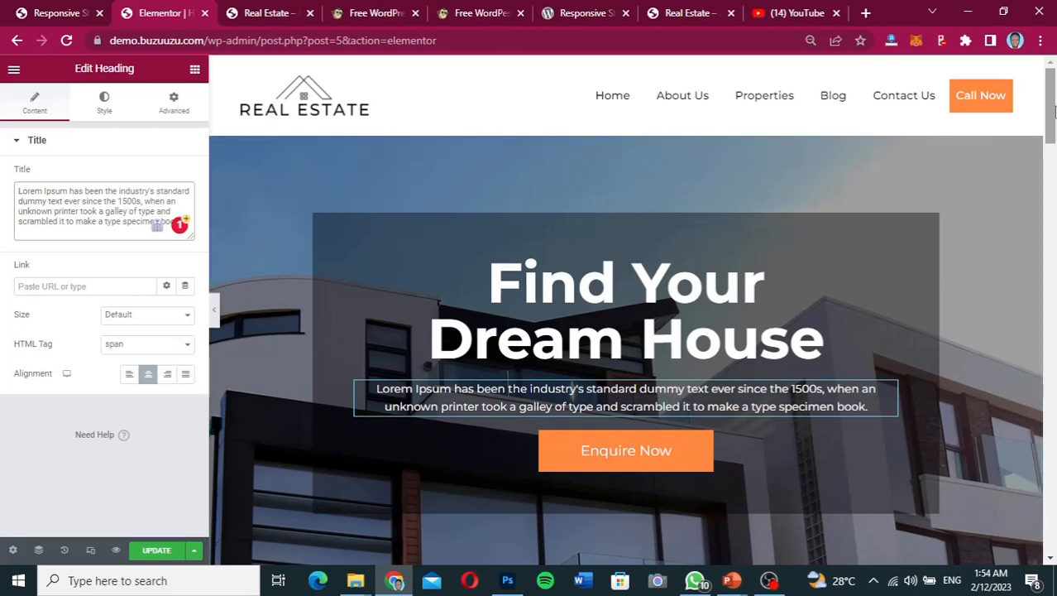
pyautogui.moveTo(1051, 107); pyautogui.dragTo(1046, 478)
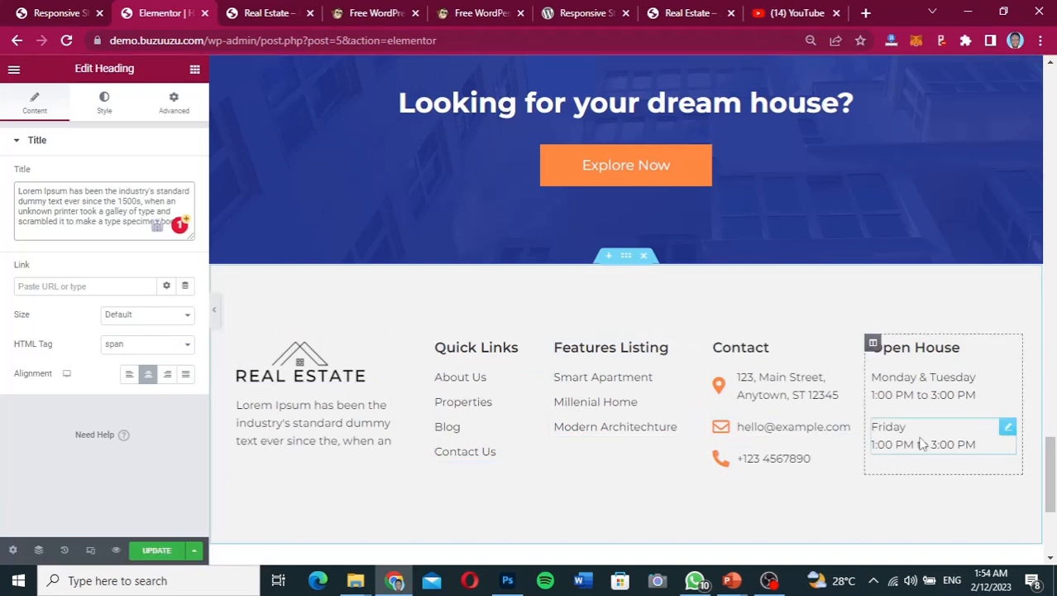
pyautogui.moveTo(1052, 448); pyautogui.dragTo(1051, 529)
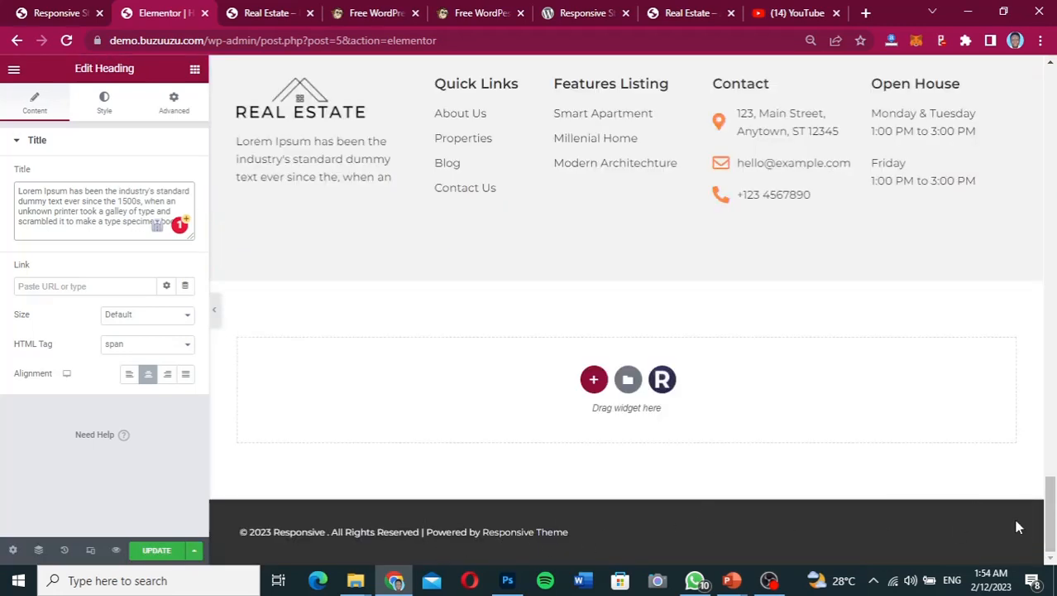
pyautogui.scroll(4, 1052, 529)
pyautogui.scroll(-1, 693, 350)
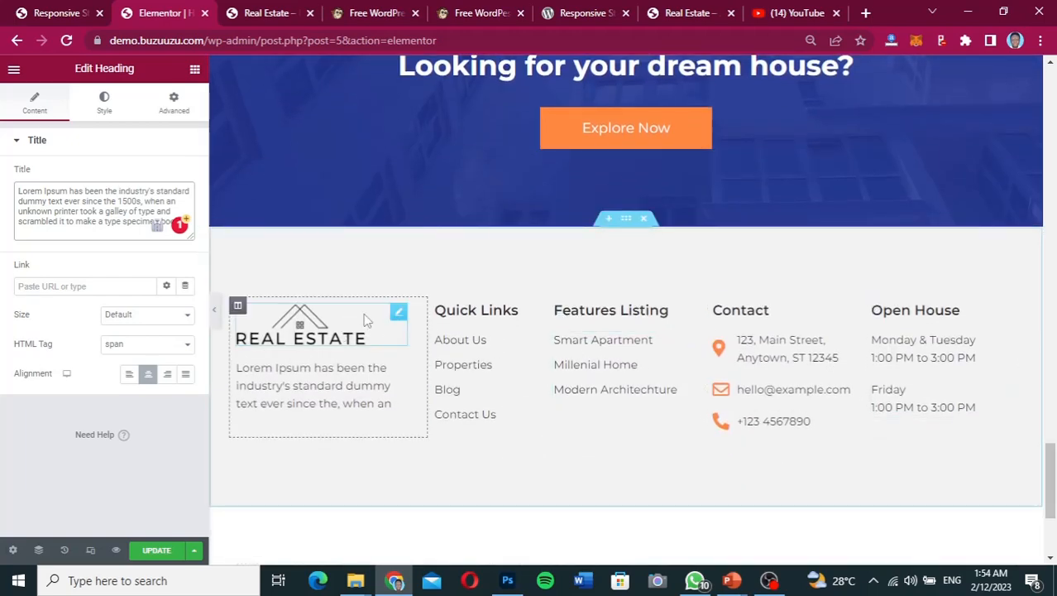
pyautogui.click(400, 315)
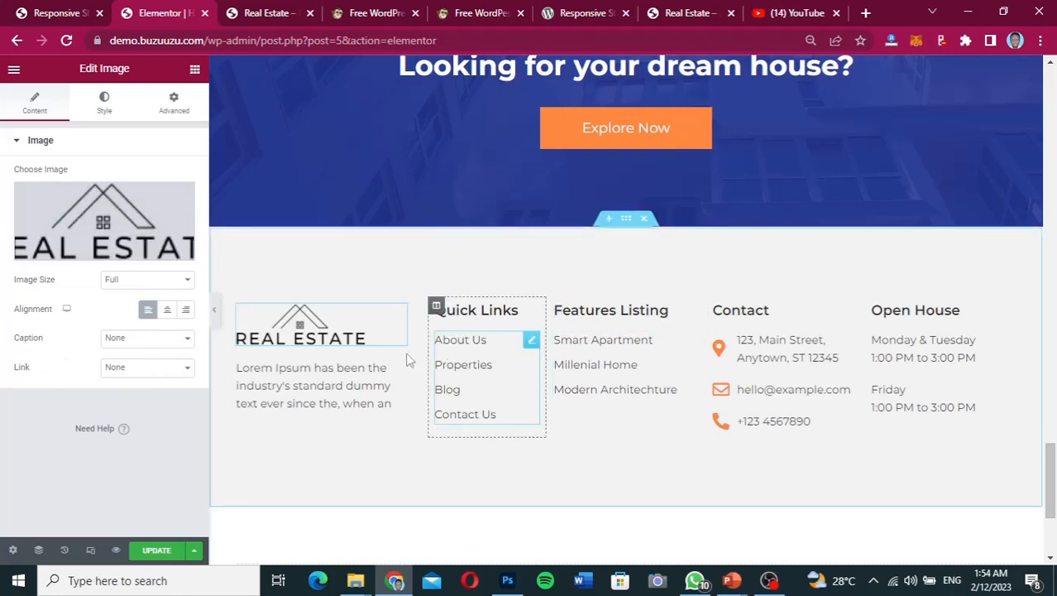
pyautogui.click(119, 232)
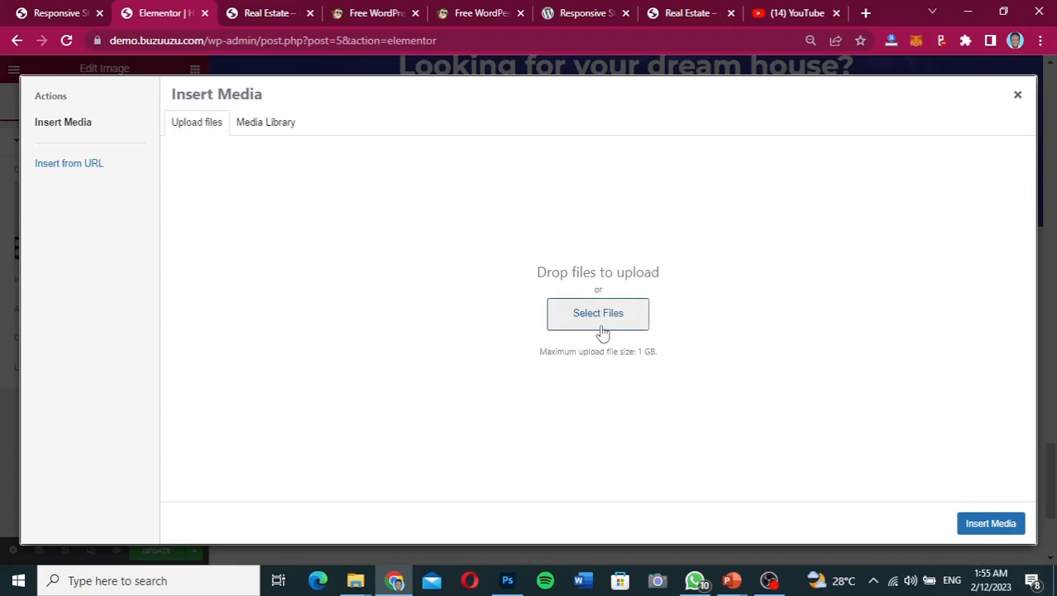
pyautogui.click(630, 322)
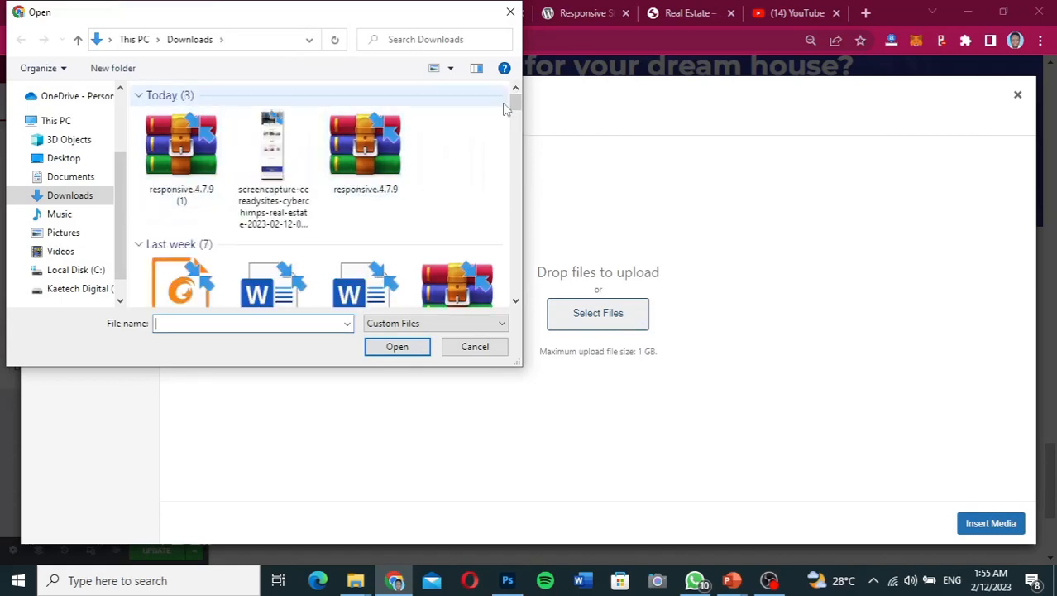
pyautogui.moveTo(518, 102); pyautogui.dragTo(511, 267)
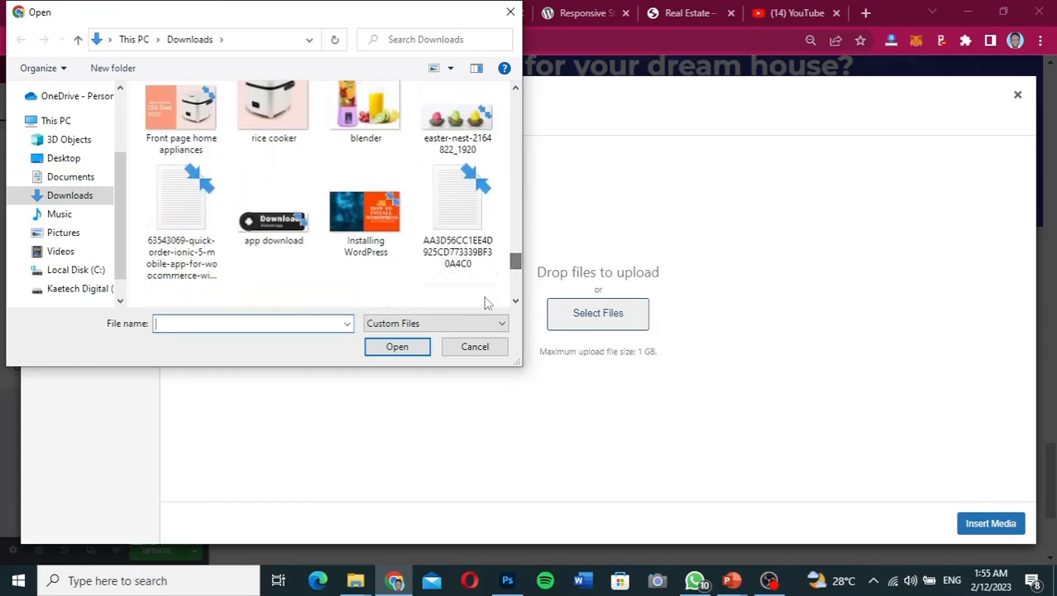
pyautogui.click(465, 348)
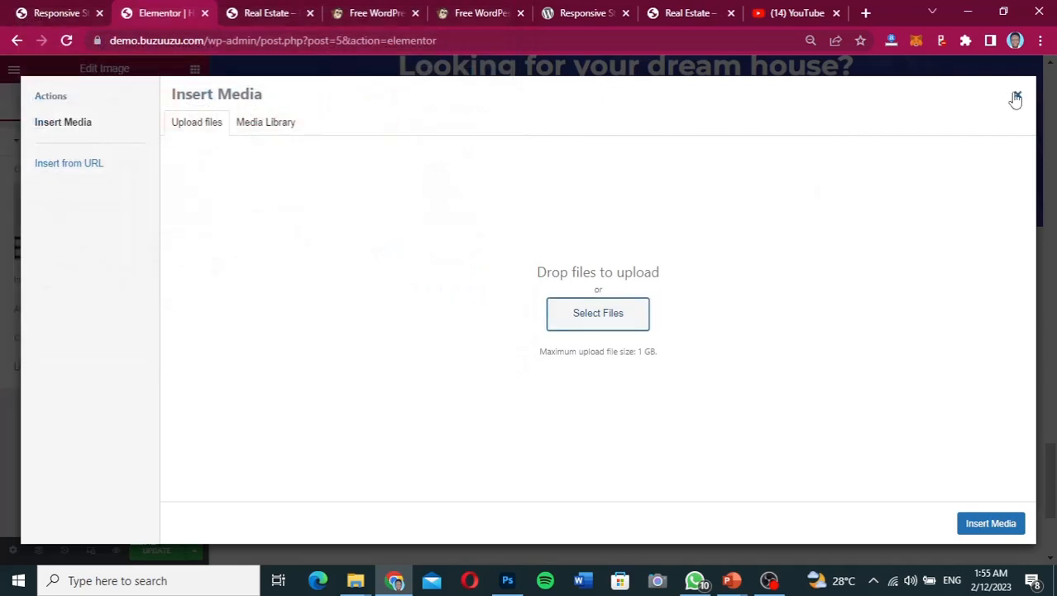
pyautogui.click(1018, 94)
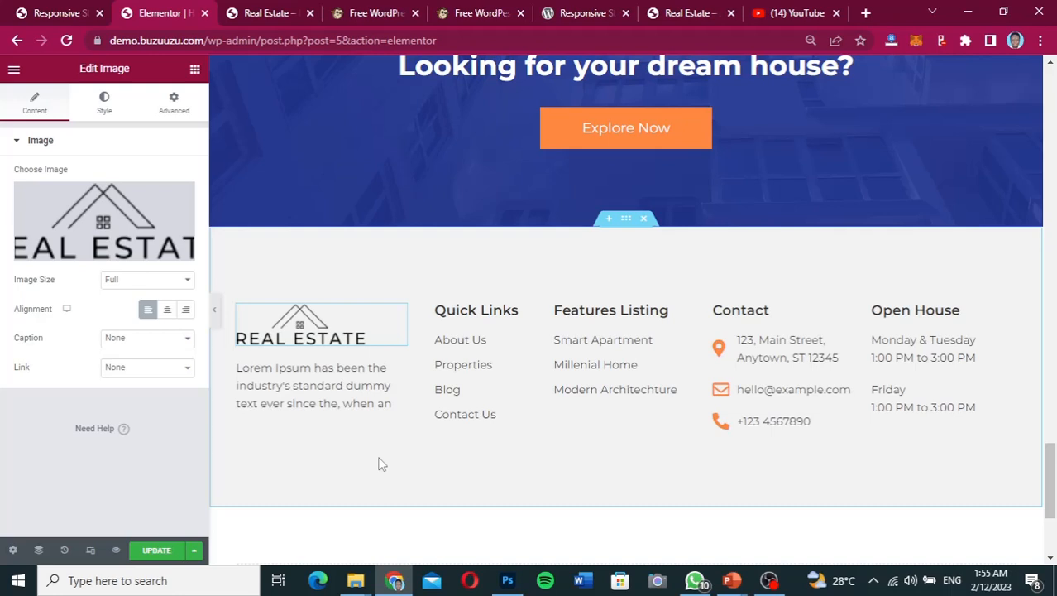
# - Update the home page and preview its layout in the tablet, mobile and desktop responsive views
pyautogui.click(147, 551)
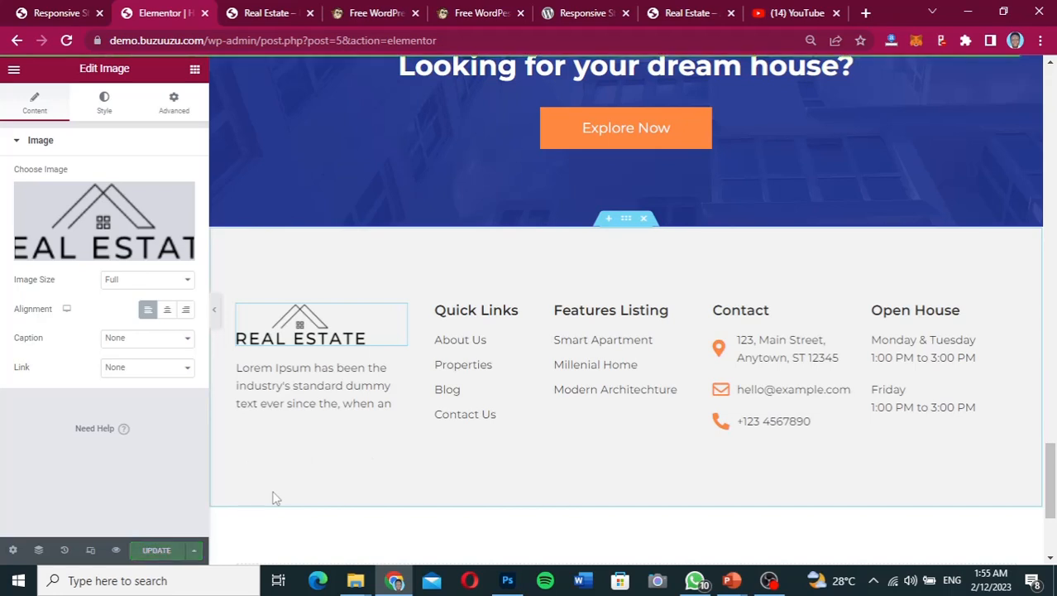
pyautogui.moveTo(179, 229)
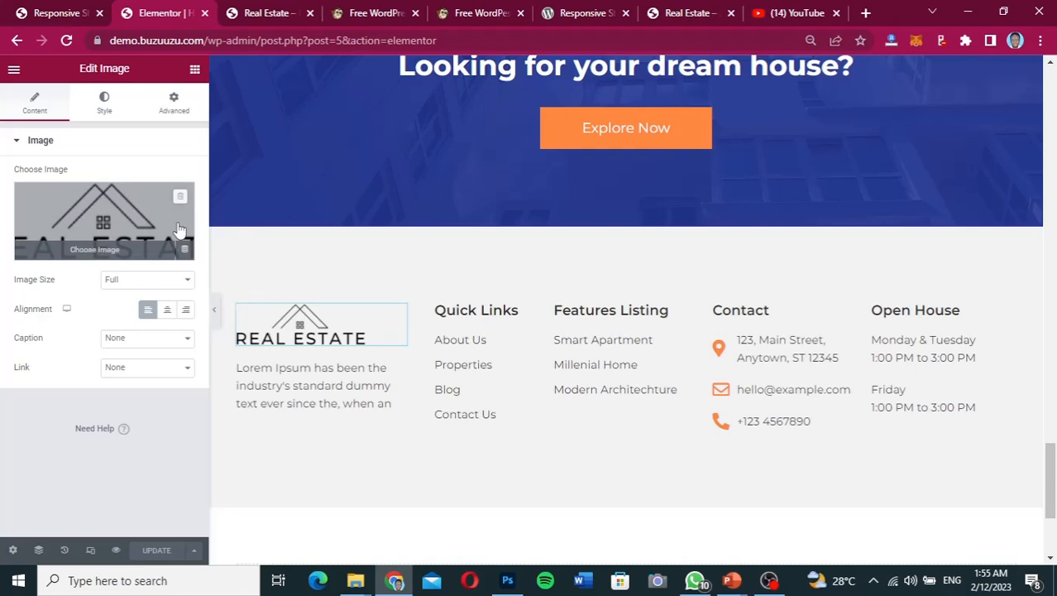
pyautogui.click(91, 552)
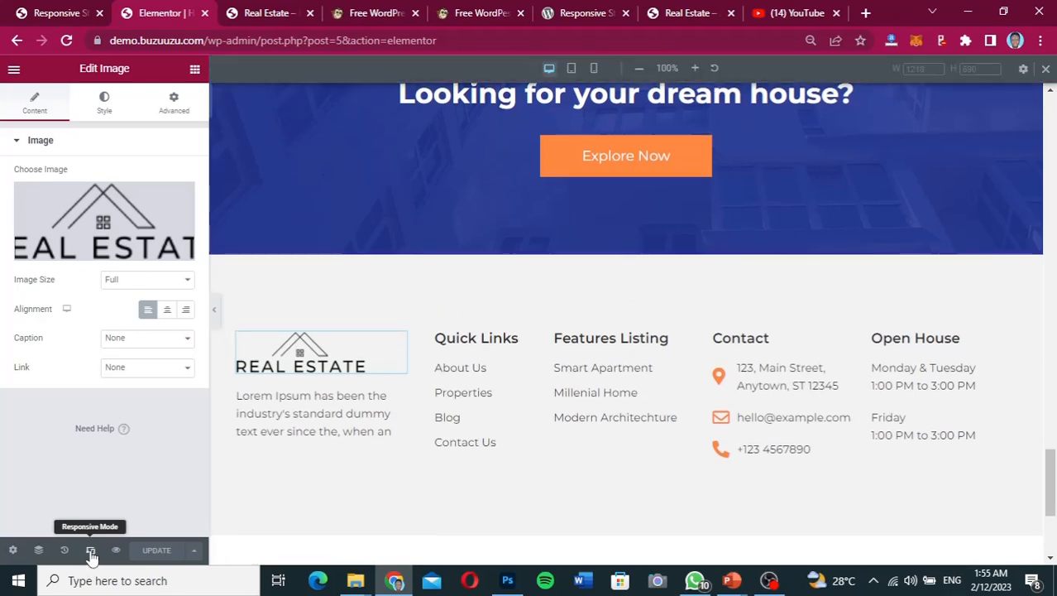
pyautogui.click(572, 70)
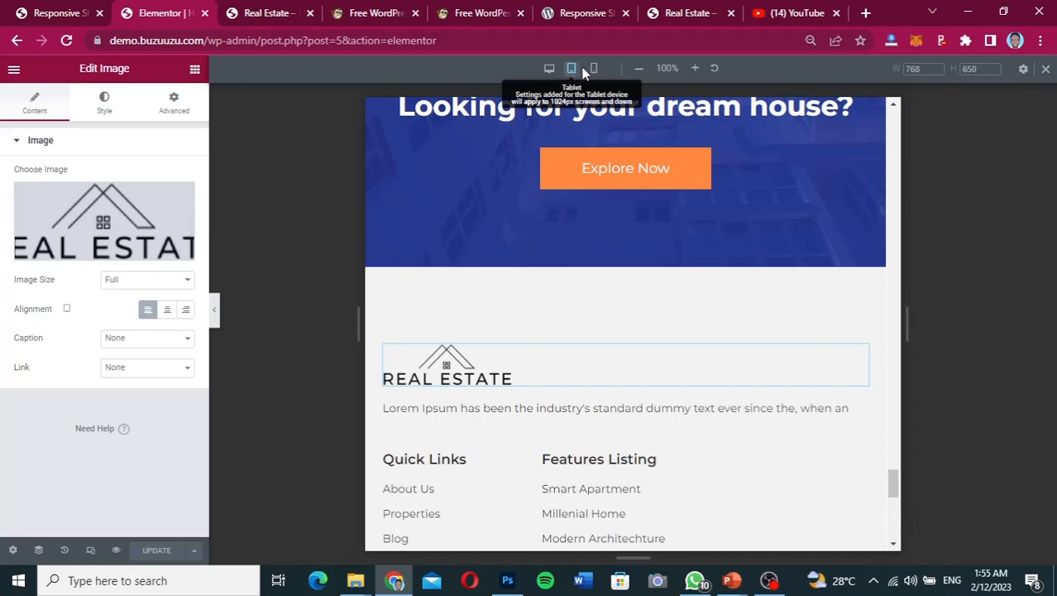
pyautogui.click(594, 69)
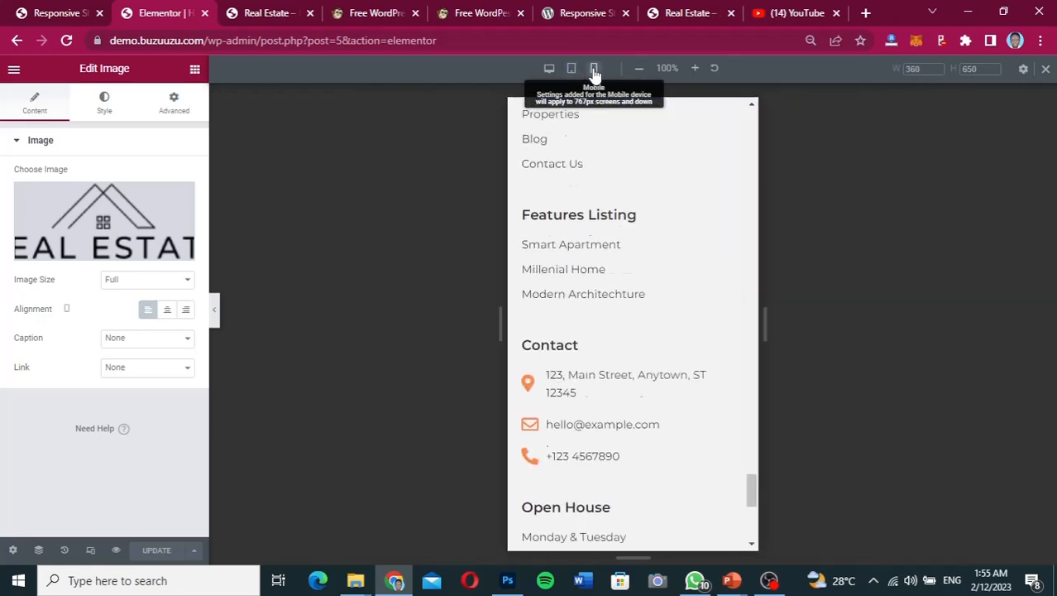
pyautogui.scroll(6, 741, 290)
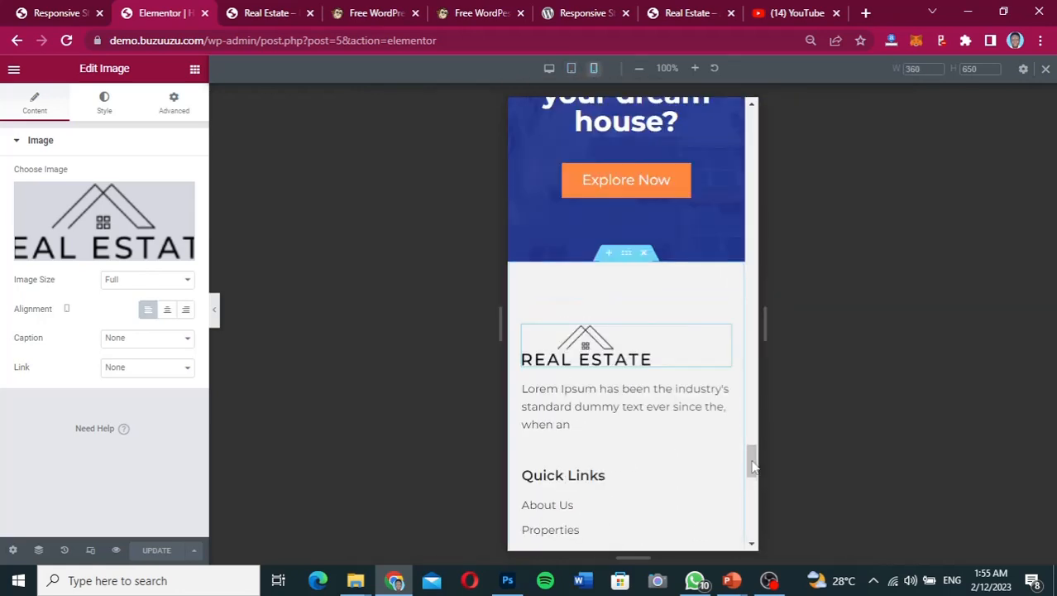
pyautogui.moveTo(753, 466); pyautogui.dragTo(749, 126)
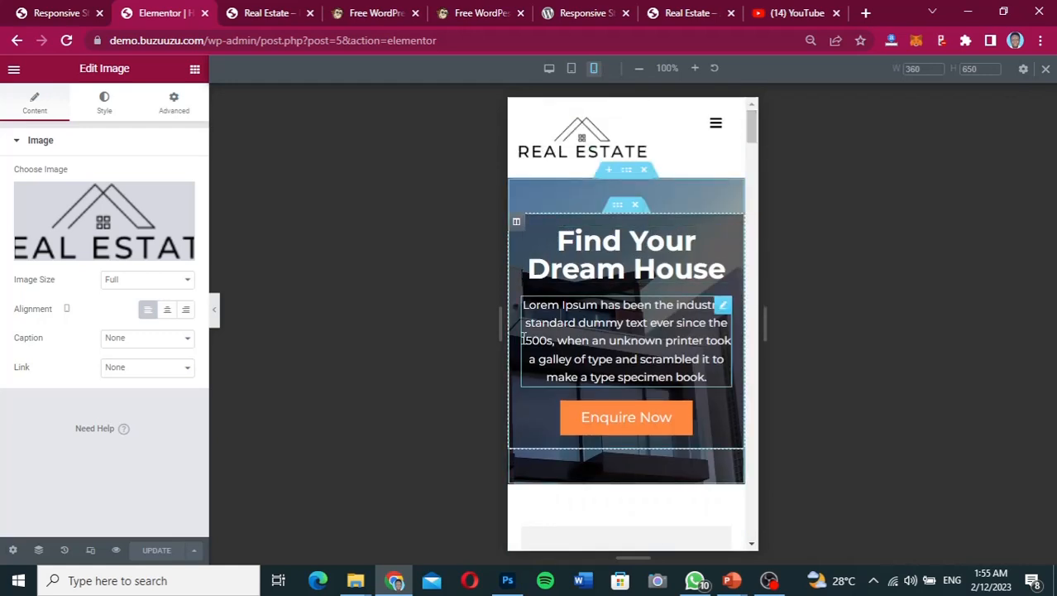
pyautogui.click(571, 71)
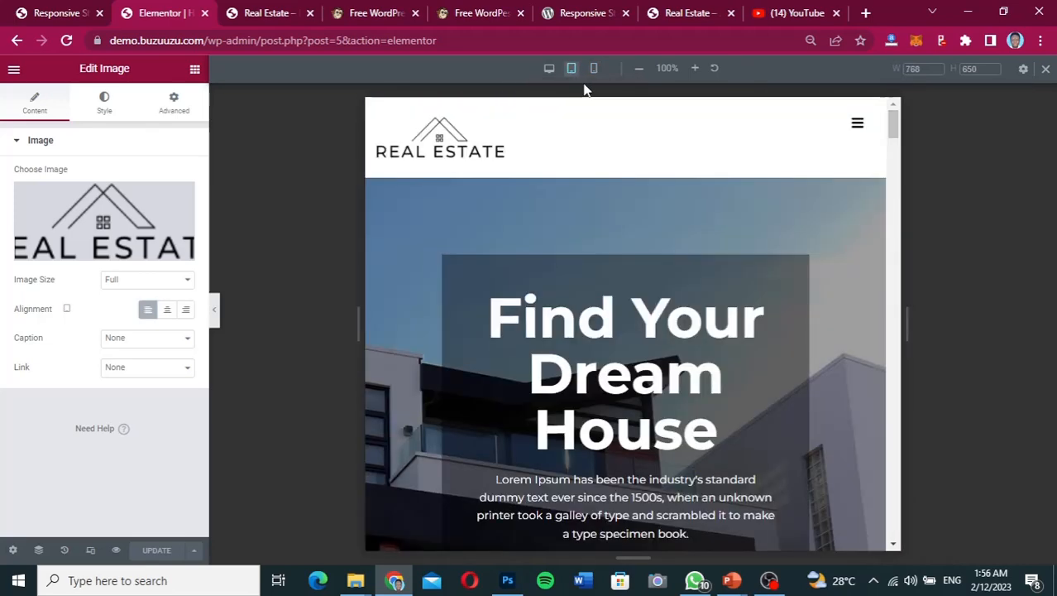
pyautogui.click(549, 69)
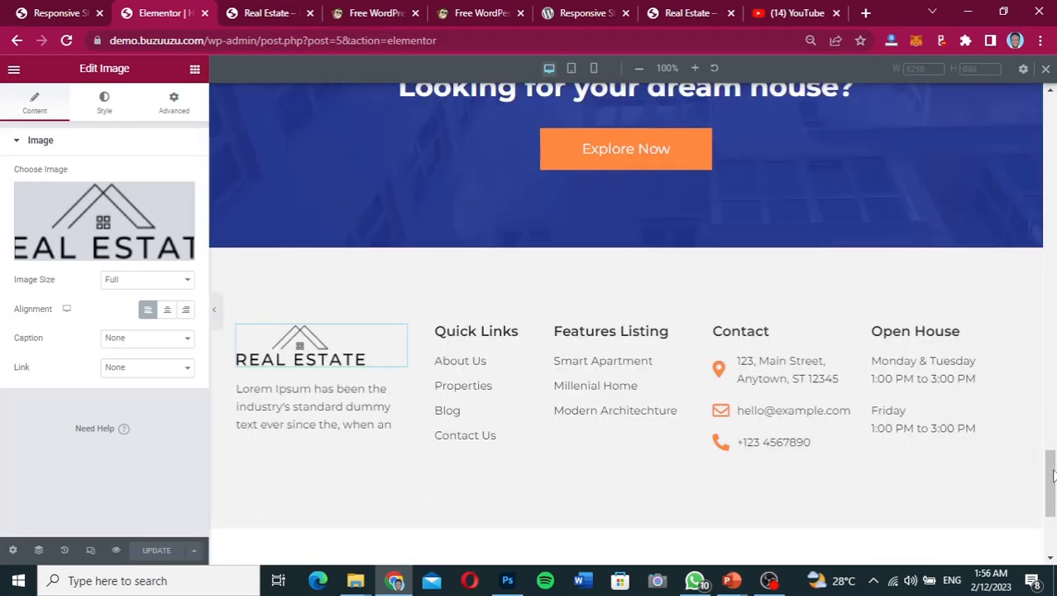
pyautogui.moveTo(1051, 474); pyautogui.dragTo(1051, 119)
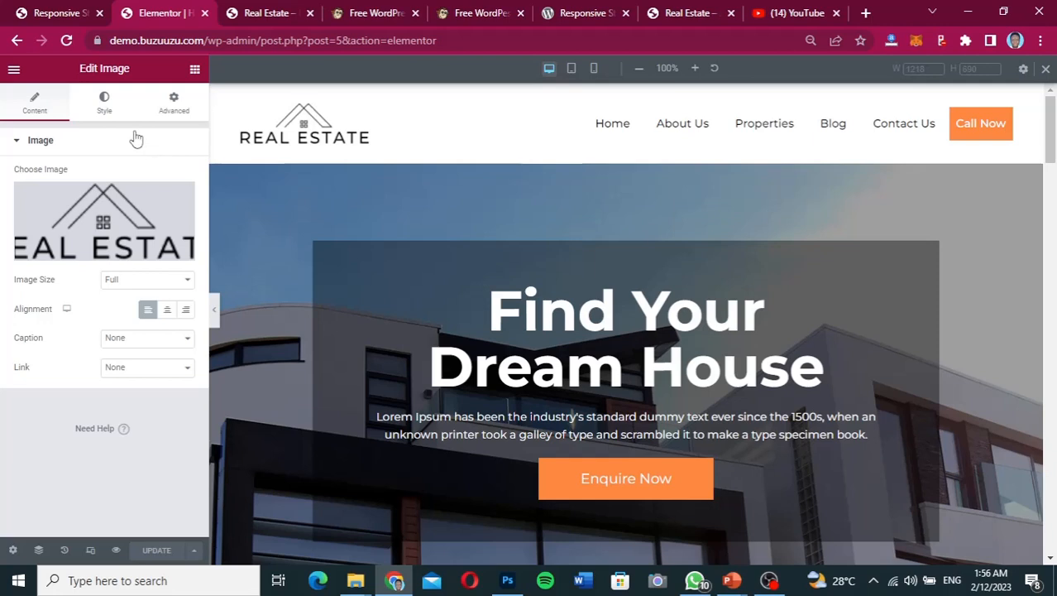
# - Leave the Elementor editor for the live home page and open the site in the theme customizer
pyautogui.click(12, 73)
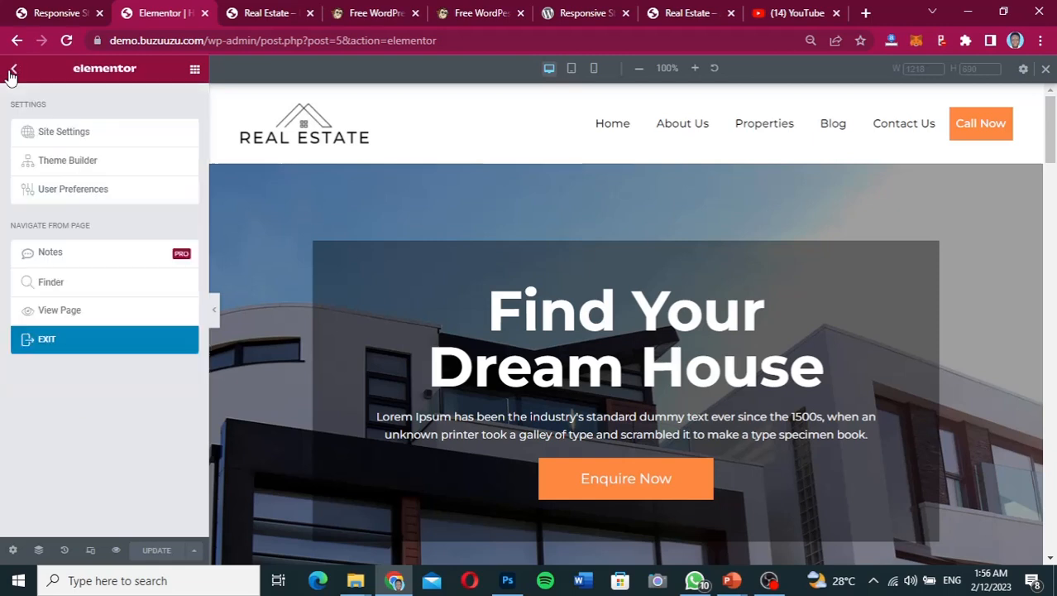
pyautogui.click(58, 314)
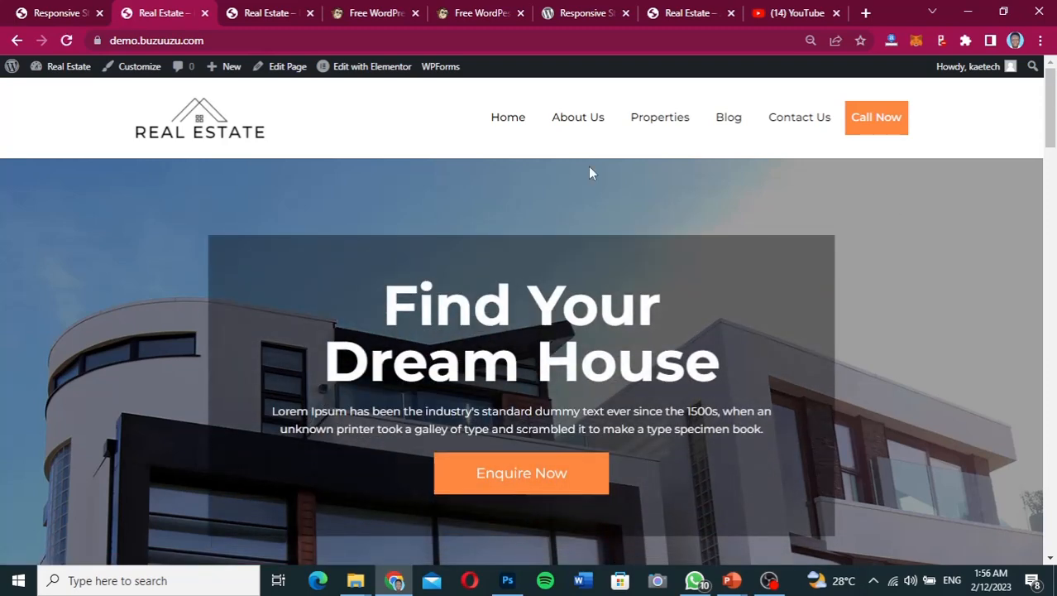
pyautogui.click(139, 68)
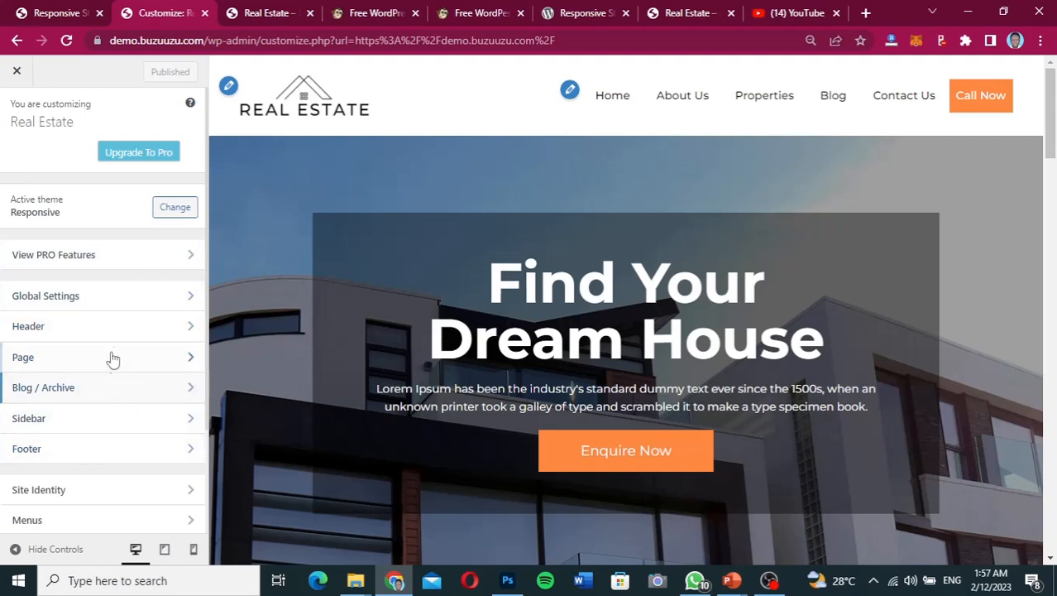
# - Open the Primary Header settings and examine the header elements, layout, logo padding, border and colour options
pyautogui.click(53, 333)
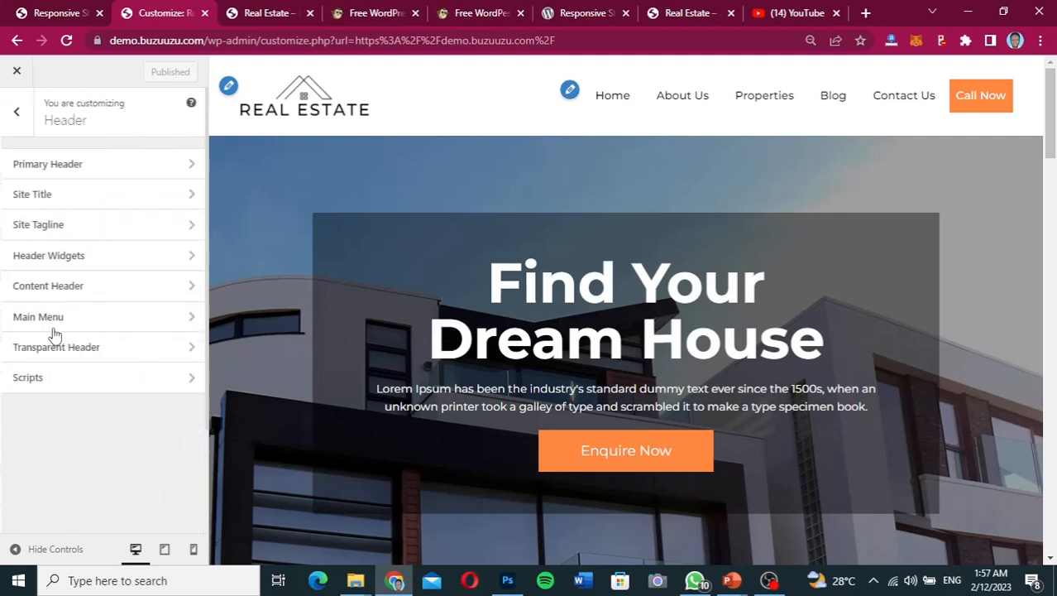
pyautogui.click(106, 173)
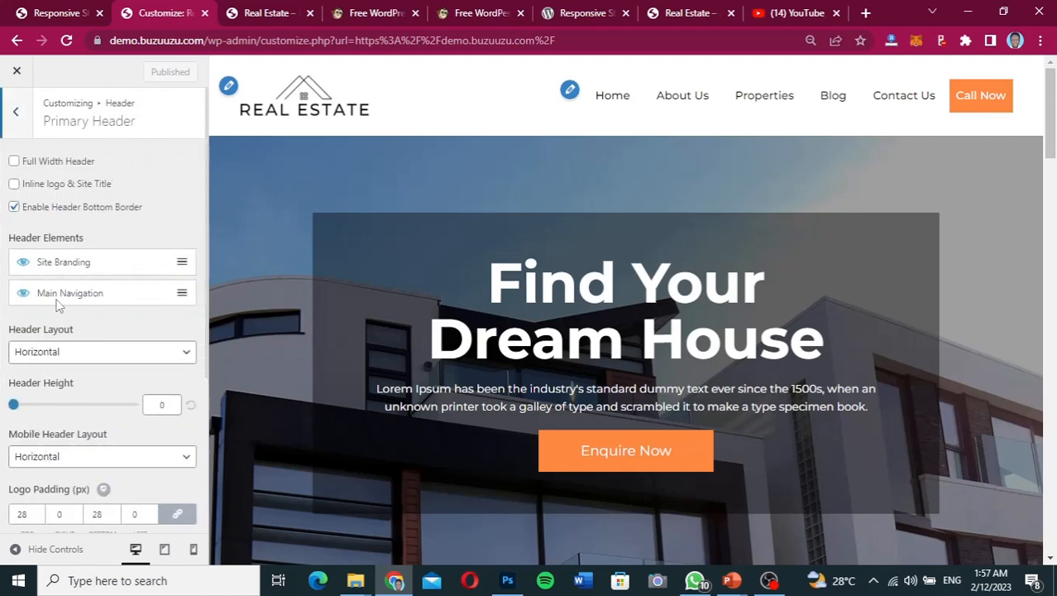
pyautogui.scroll(-3, 49, 383)
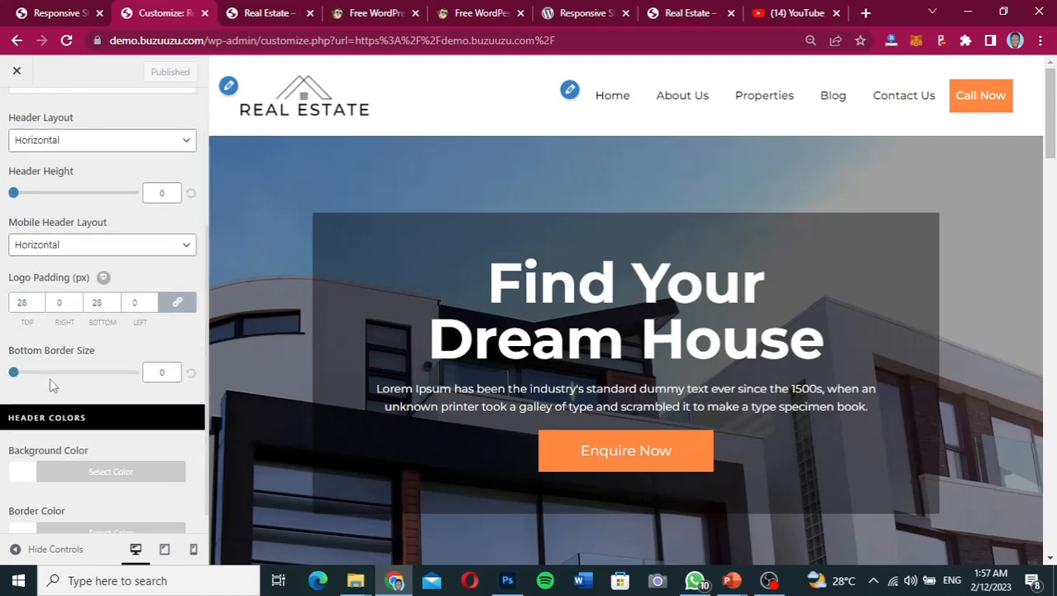
pyautogui.scroll(-1, 93, 364)
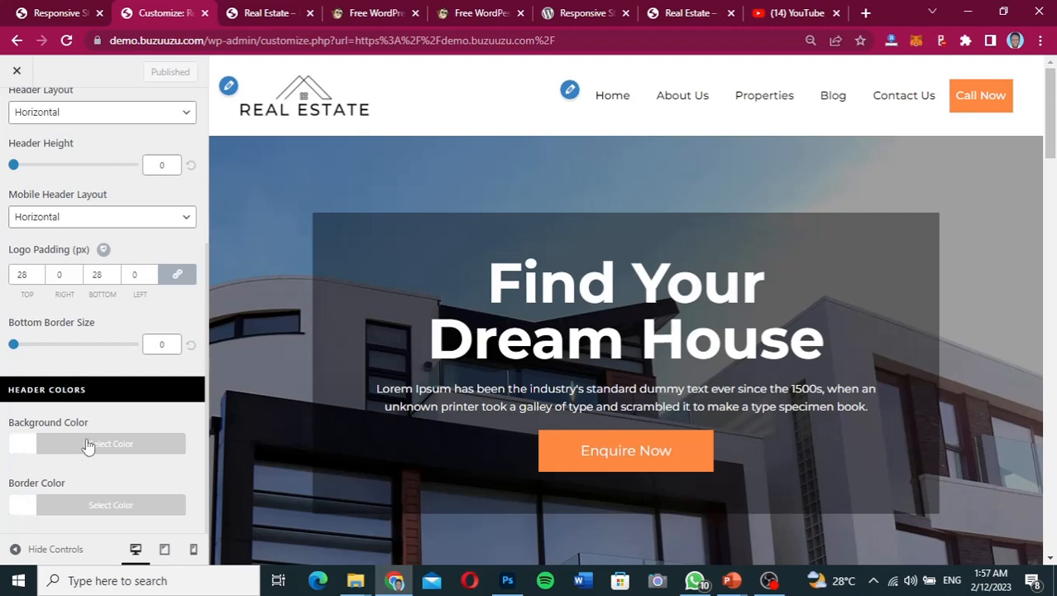
pyautogui.scroll(5, 123, 318)
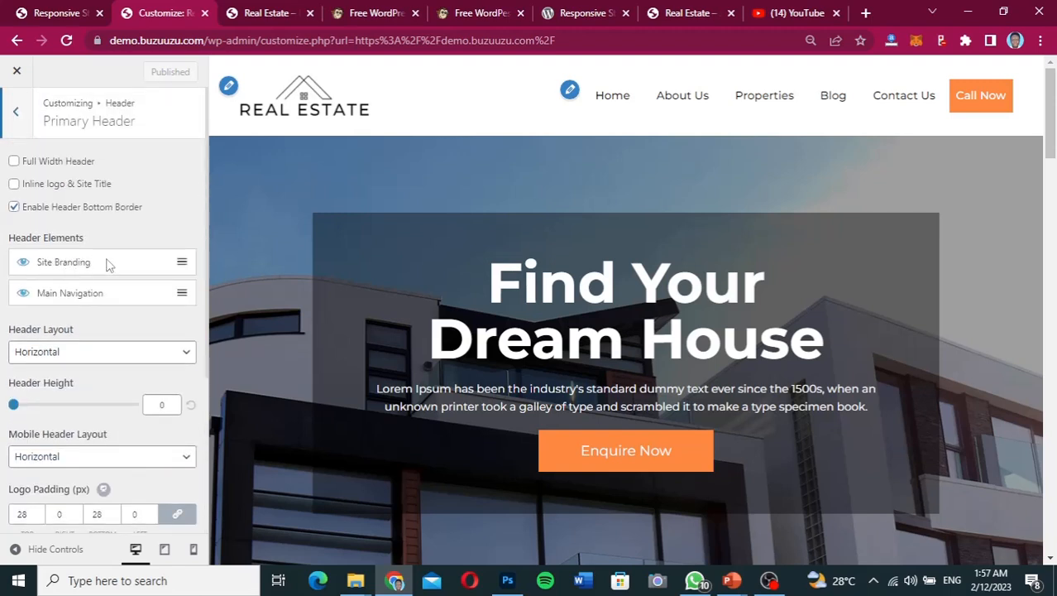
# - Hide the Site Branding header element and show it again
pyautogui.click(23, 263)
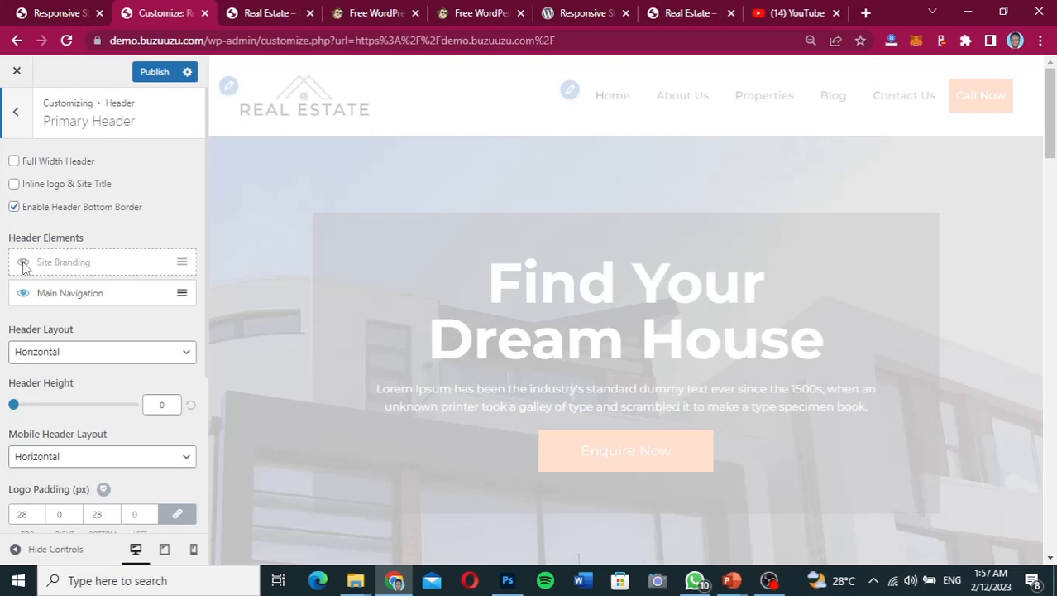
pyautogui.click(24, 263)
pyautogui.scroll(-3, 129, 184)
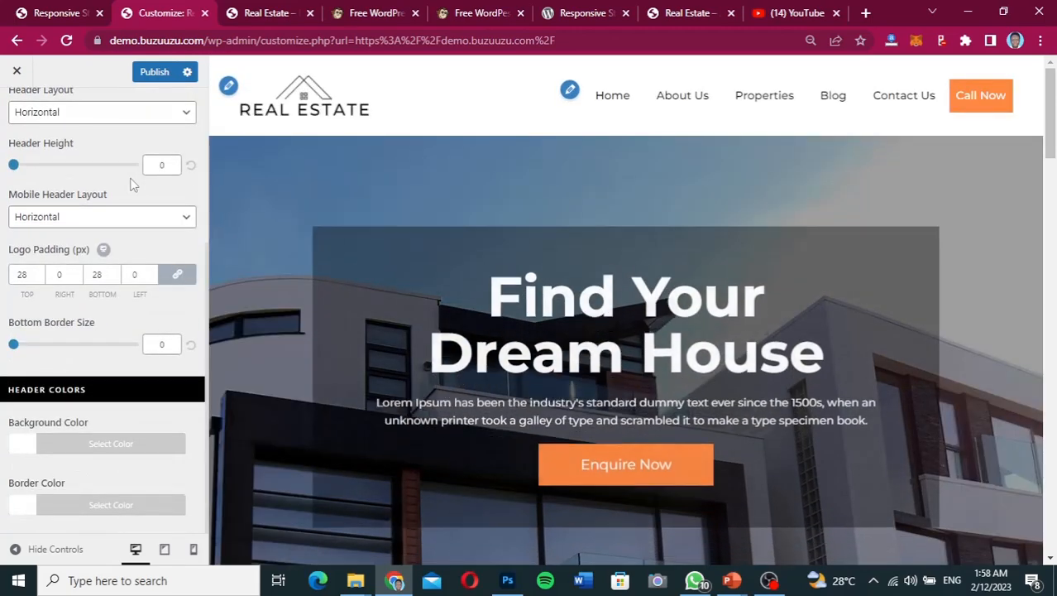
pyautogui.scroll(3, 132, 170)
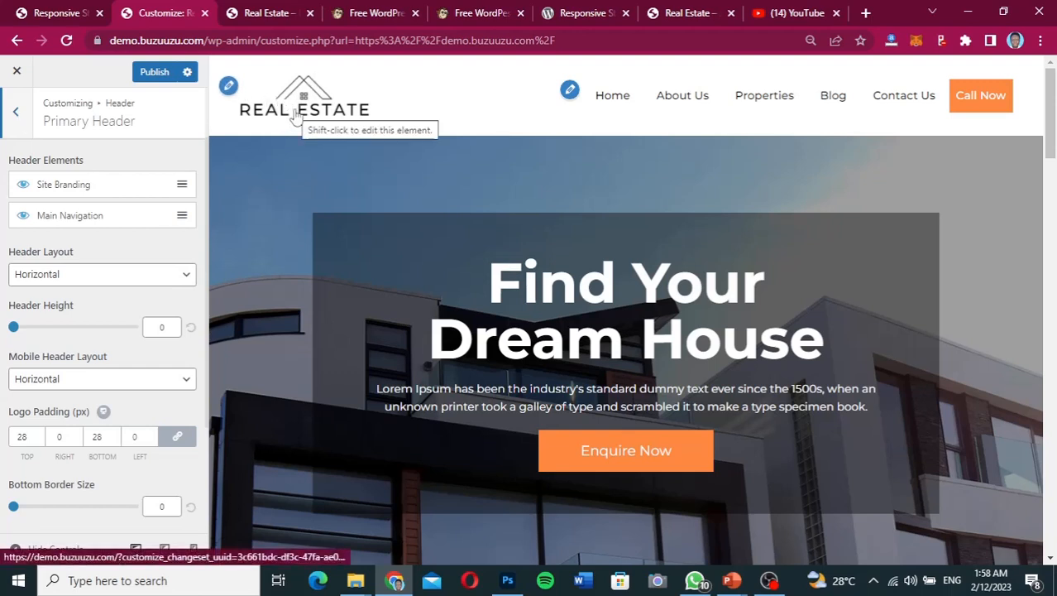
# - Open the Site Identity settings and replace the header logo with the easter-nest-2164822_1920 image uploaded from Downloads, skipping cropping
pyautogui.click(229, 88)
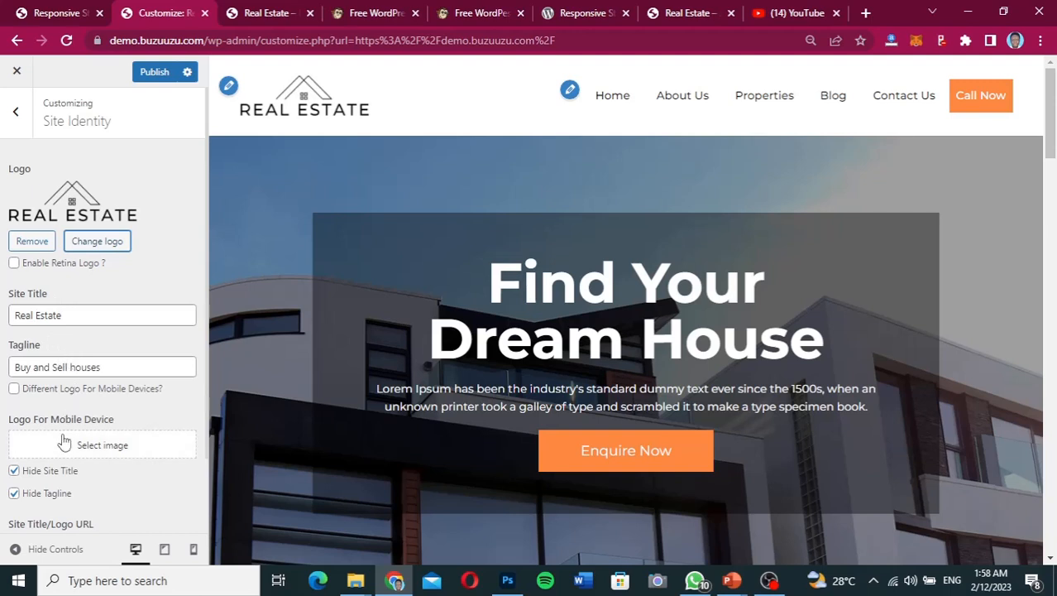
pyautogui.scroll(-1, 65, 441)
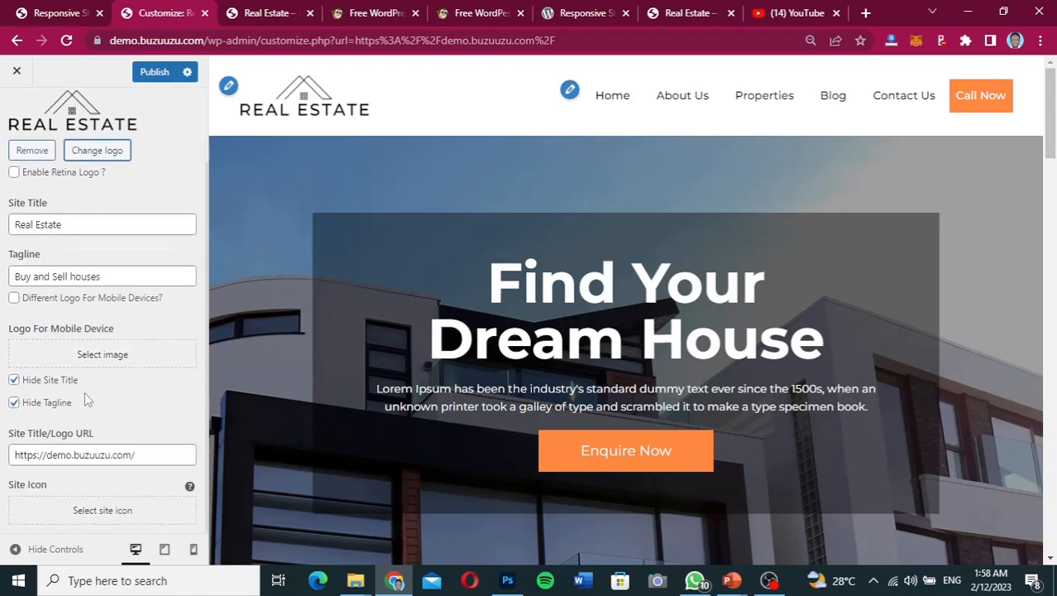
pyautogui.scroll(1, 88, 387)
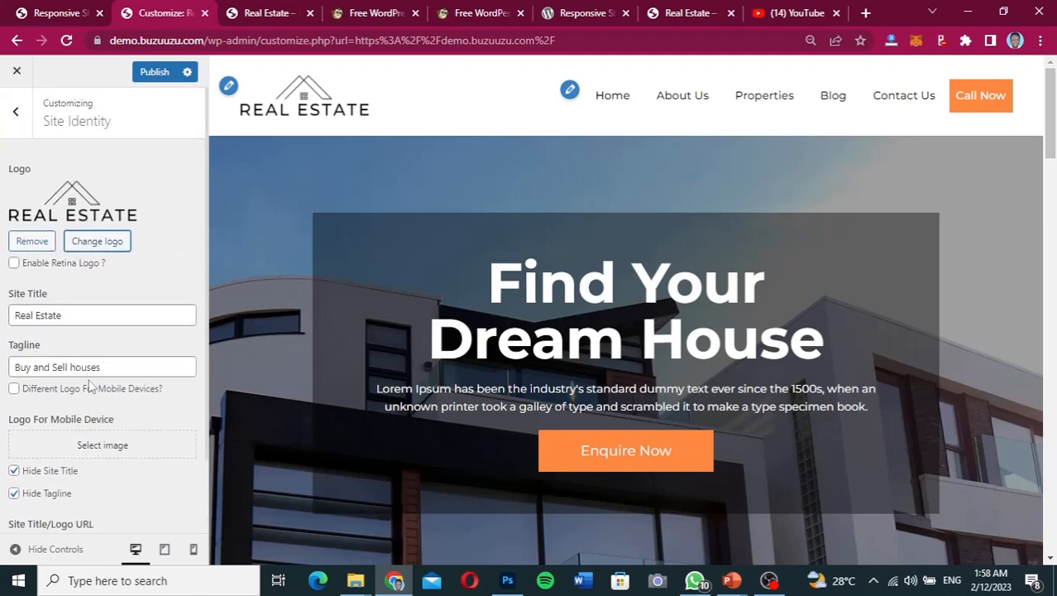
pyautogui.click(93, 240)
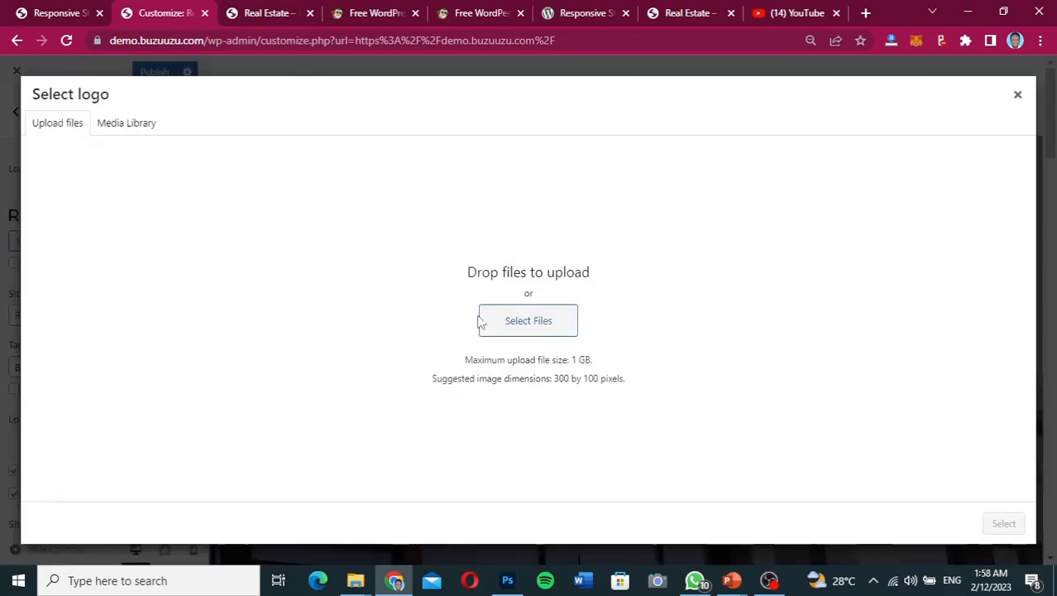
pyautogui.click(516, 332)
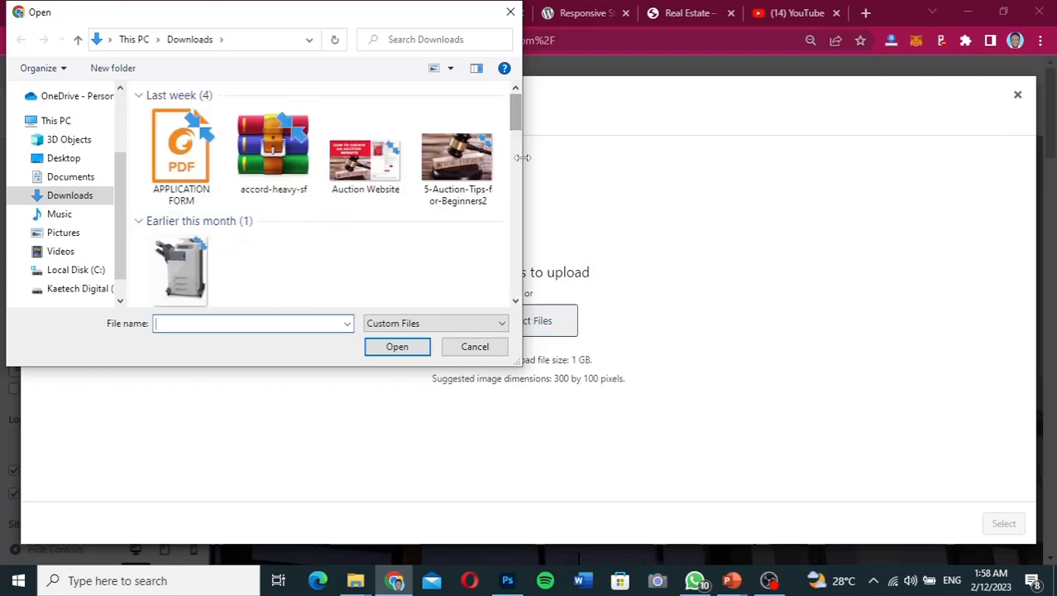
pyautogui.moveTo(515, 121); pyautogui.dragTo(508, 265)
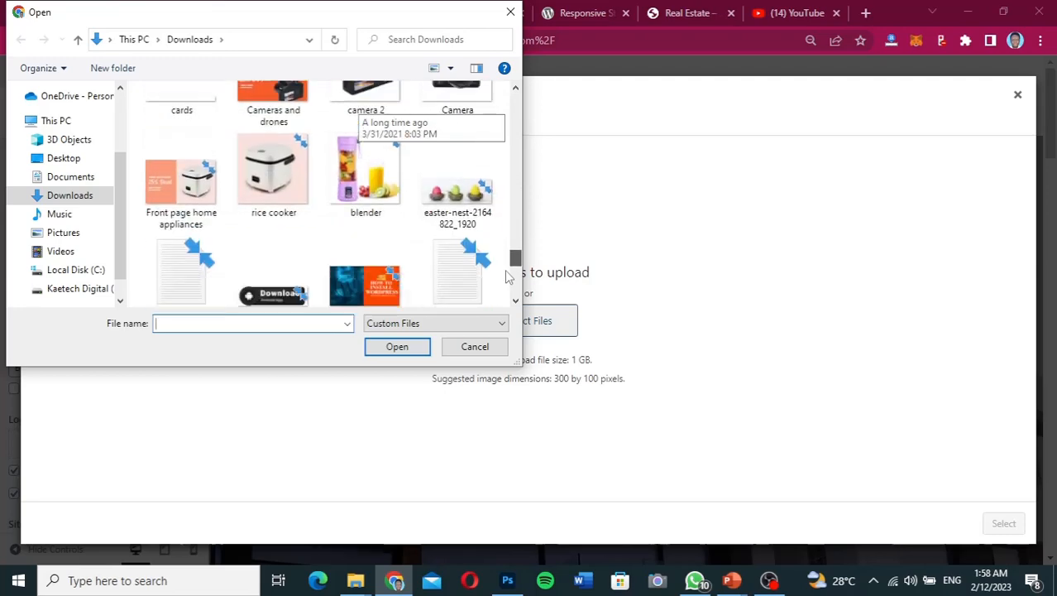
pyautogui.click(462, 211)
pyautogui.click(400, 348)
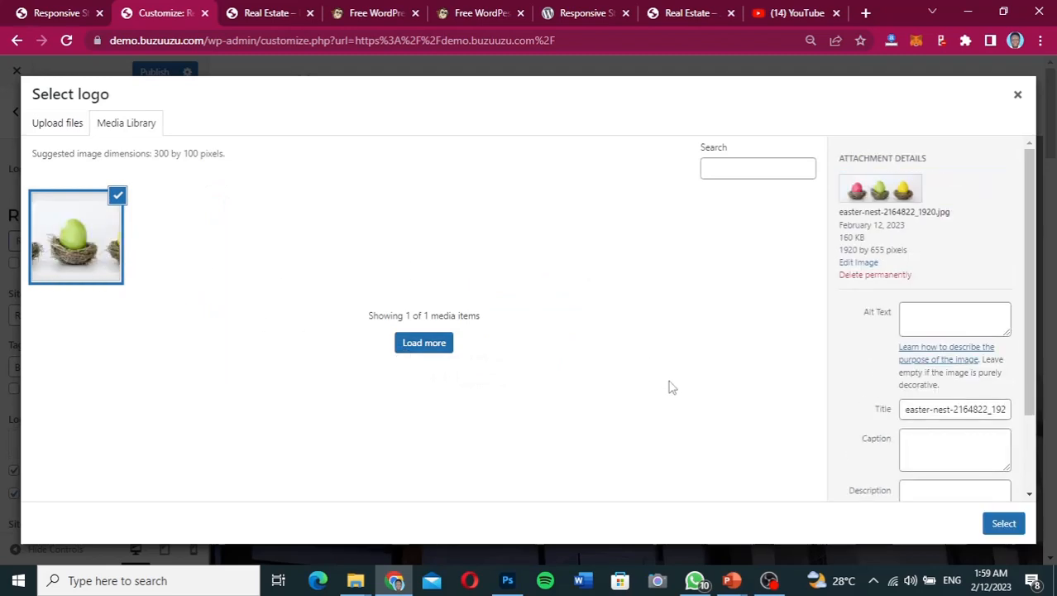
pyautogui.click(1005, 524)
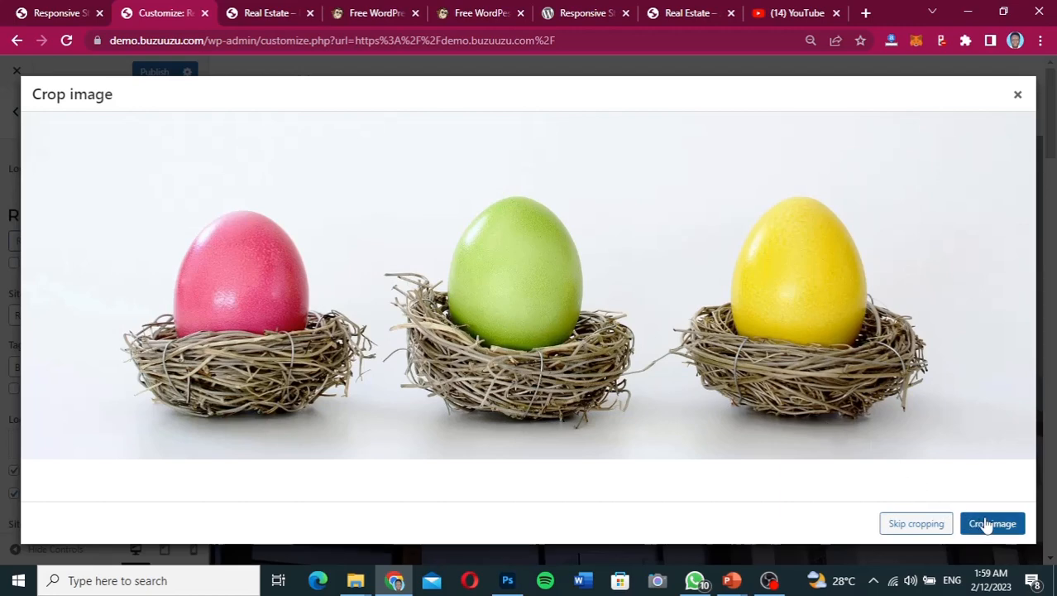
pyautogui.click(919, 522)
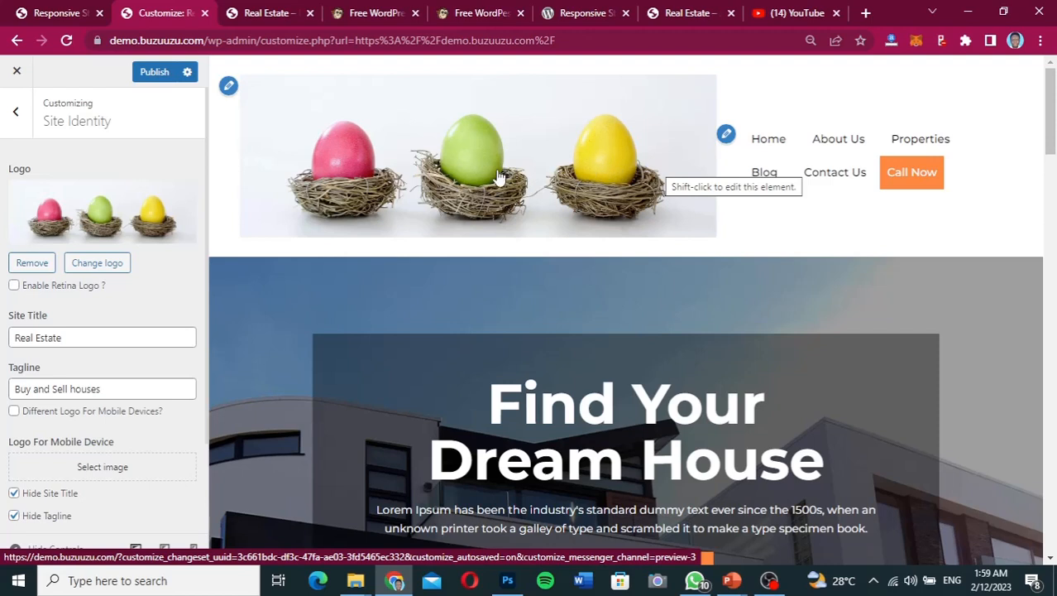
# - Review the remaining Site Identity options and return to the main list of customizer sections
pyautogui.scroll(-3, 97, 329)
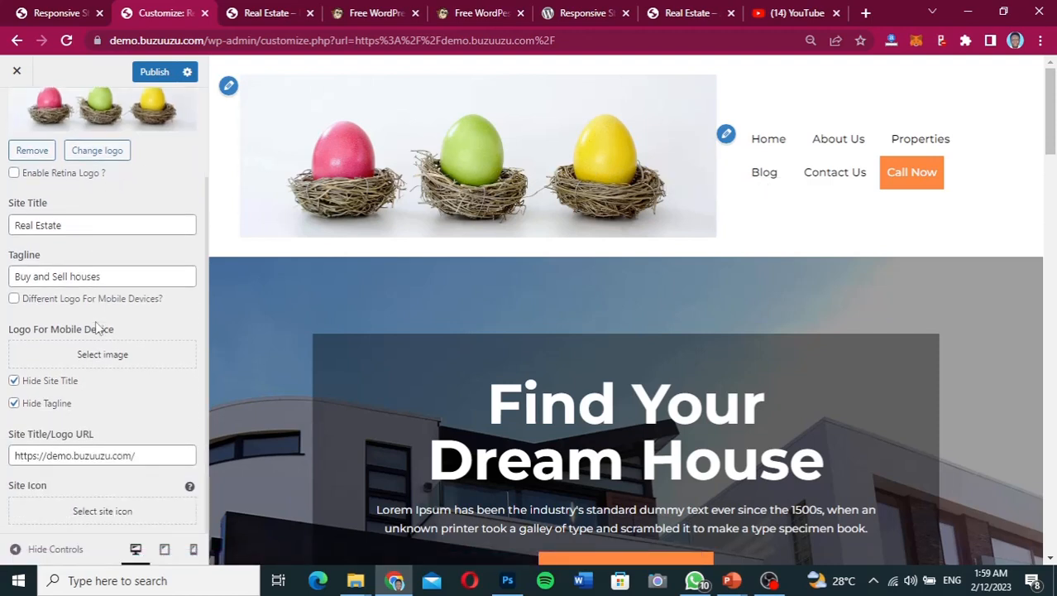
pyautogui.scroll(3, 97, 328)
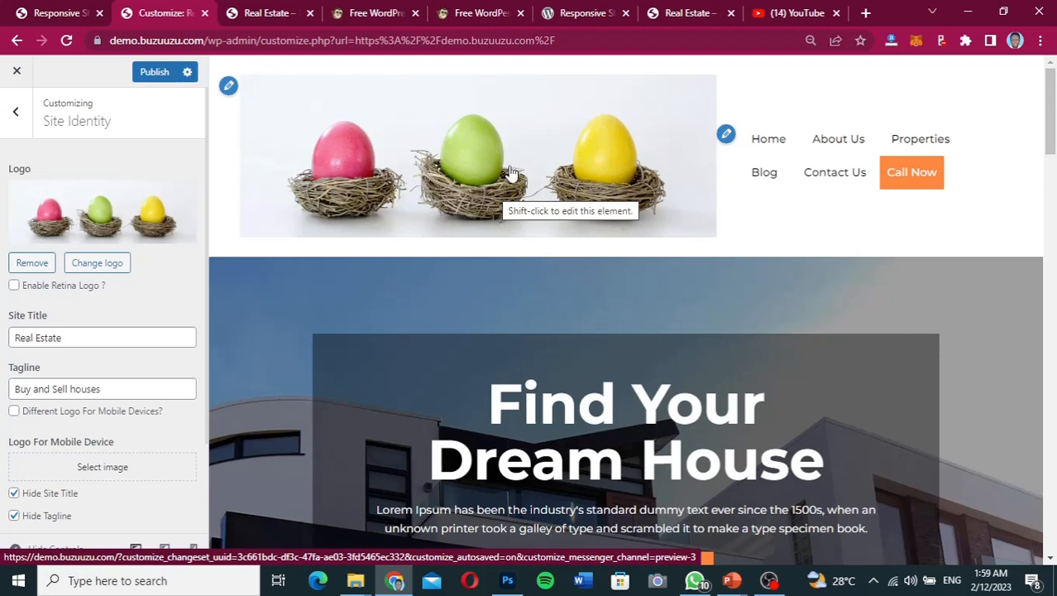
pyautogui.click(21, 110)
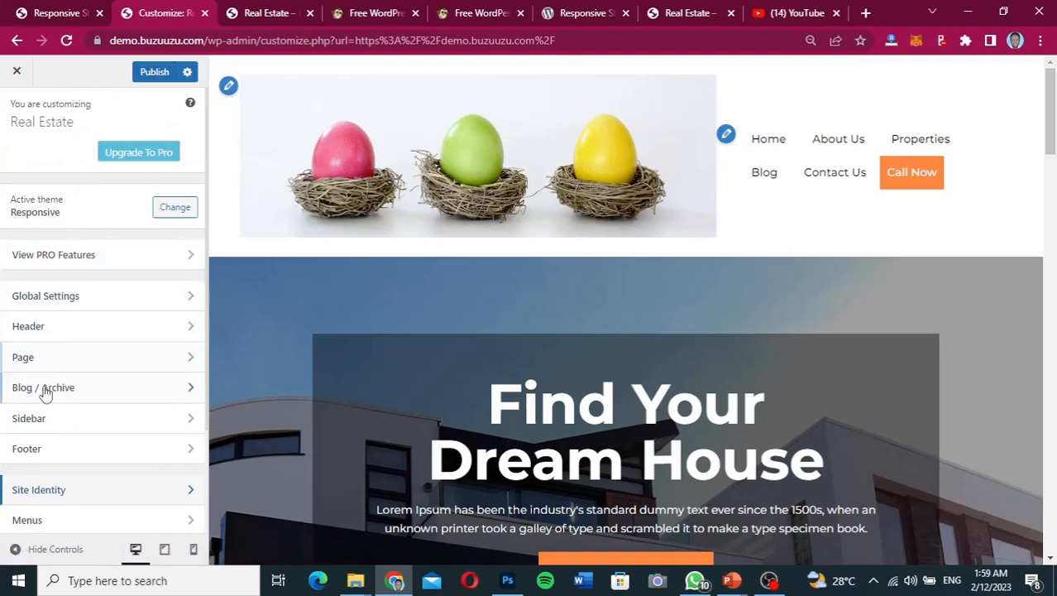
pyautogui.scroll(-2, 63, 331)
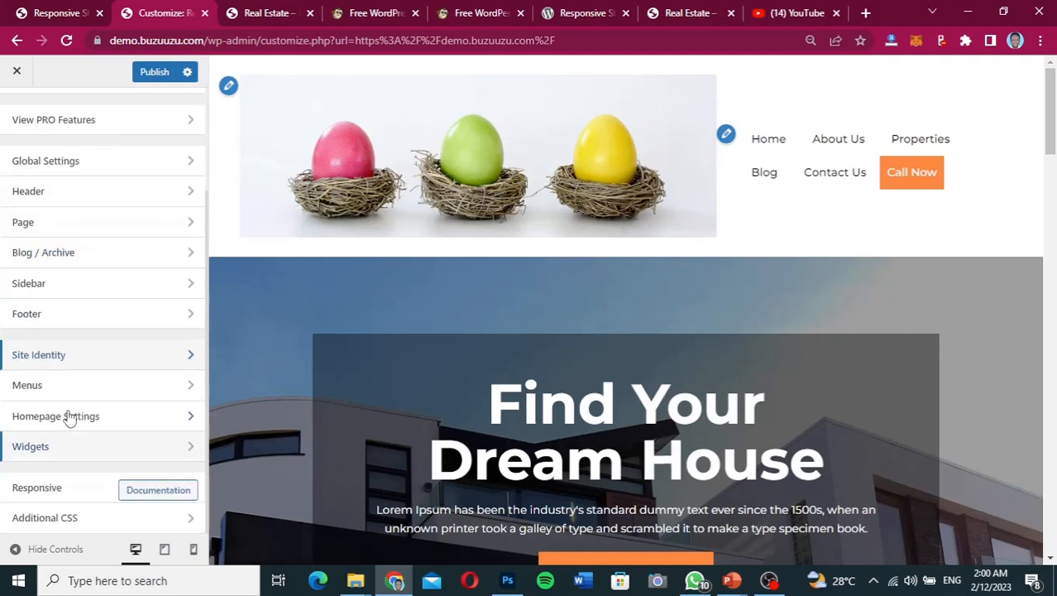
pyautogui.scroll(1, 82, 290)
pyautogui.scroll(2, 82, 291)
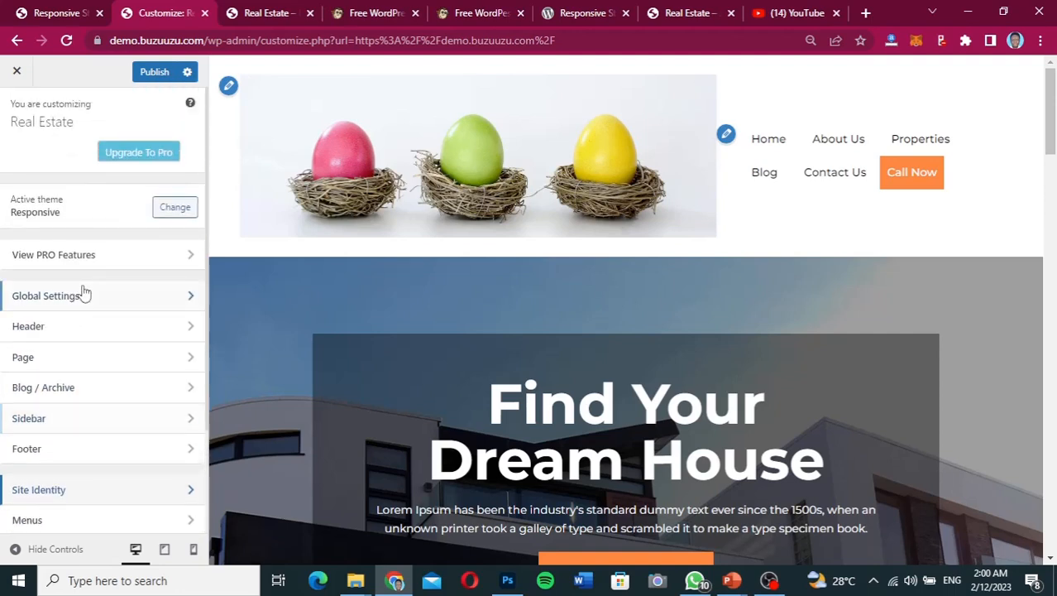
pyautogui.scroll(-3, 83, 291)
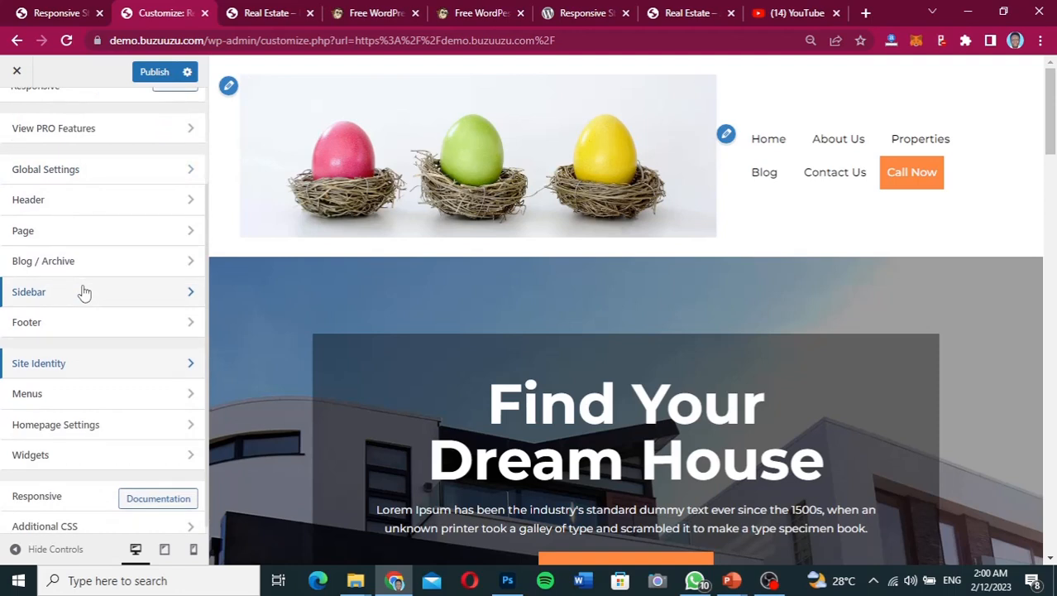
# - Open Menu1 in the menu settings to examine its items and locations, and return to the main customizer list
pyautogui.click(80, 396)
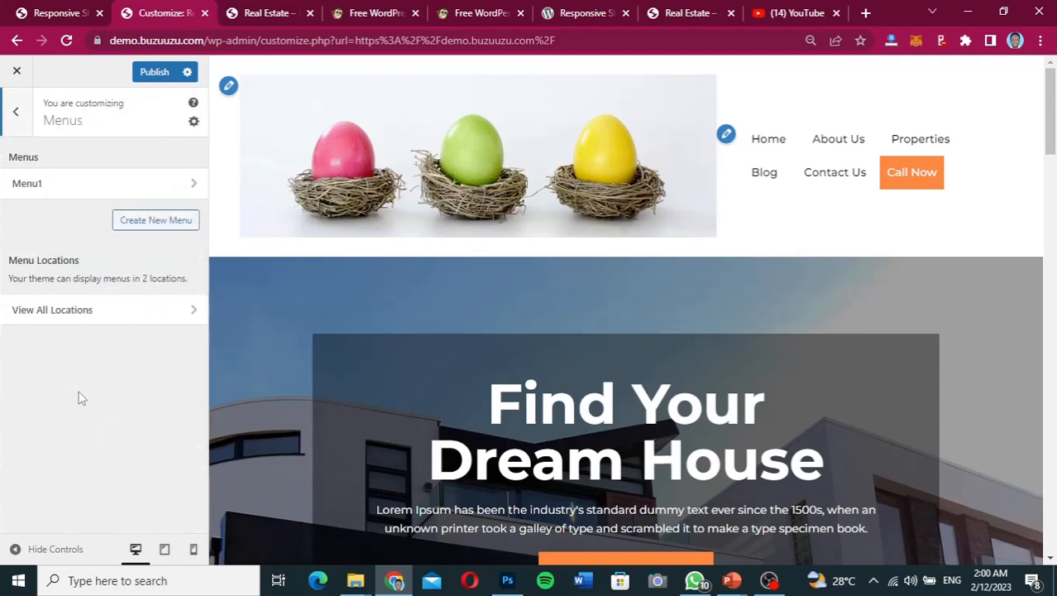
pyautogui.click(117, 186)
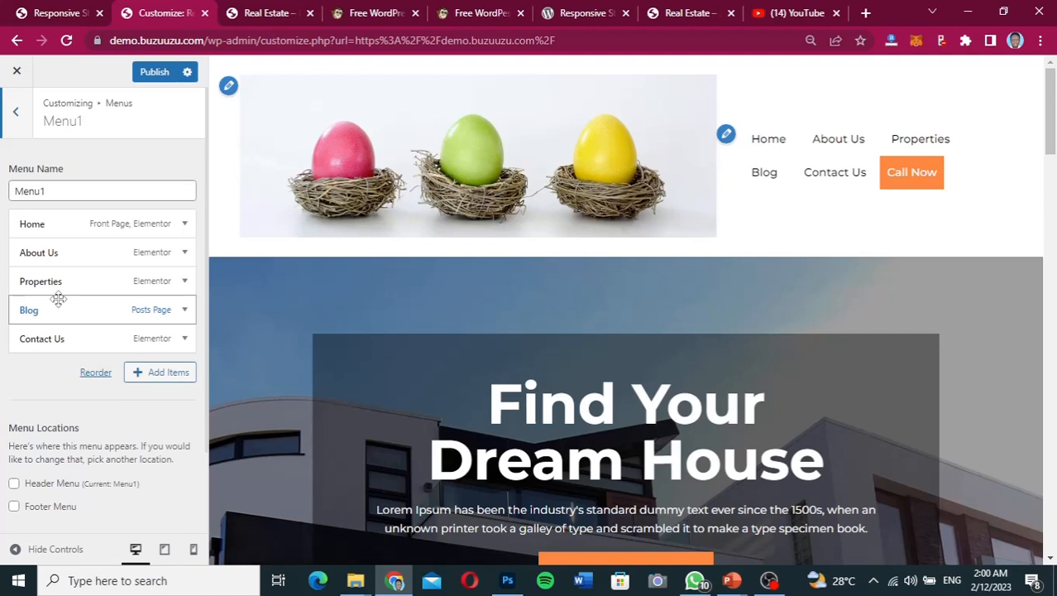
pyautogui.click(16, 118)
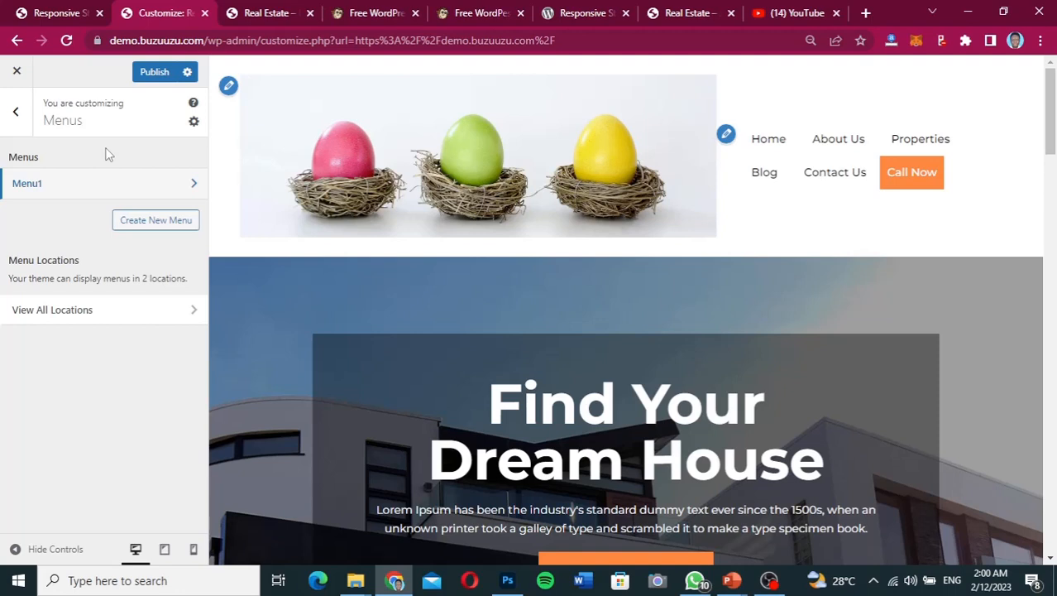
pyautogui.click(17, 116)
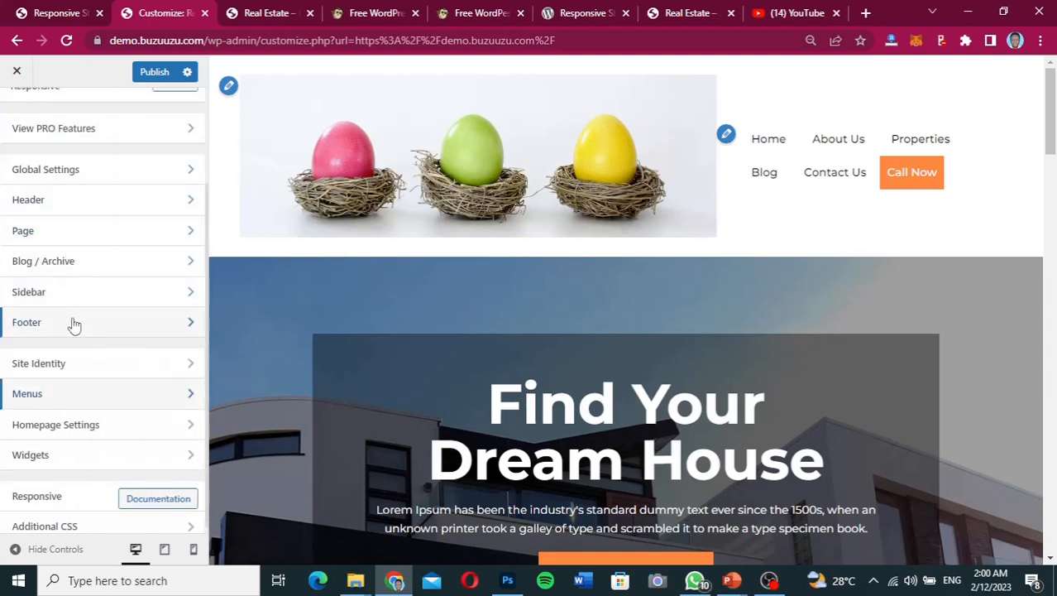
# - Look through the Footer settings, including the Scripts embed field, and return to the main customizer list
pyautogui.click(81, 323)
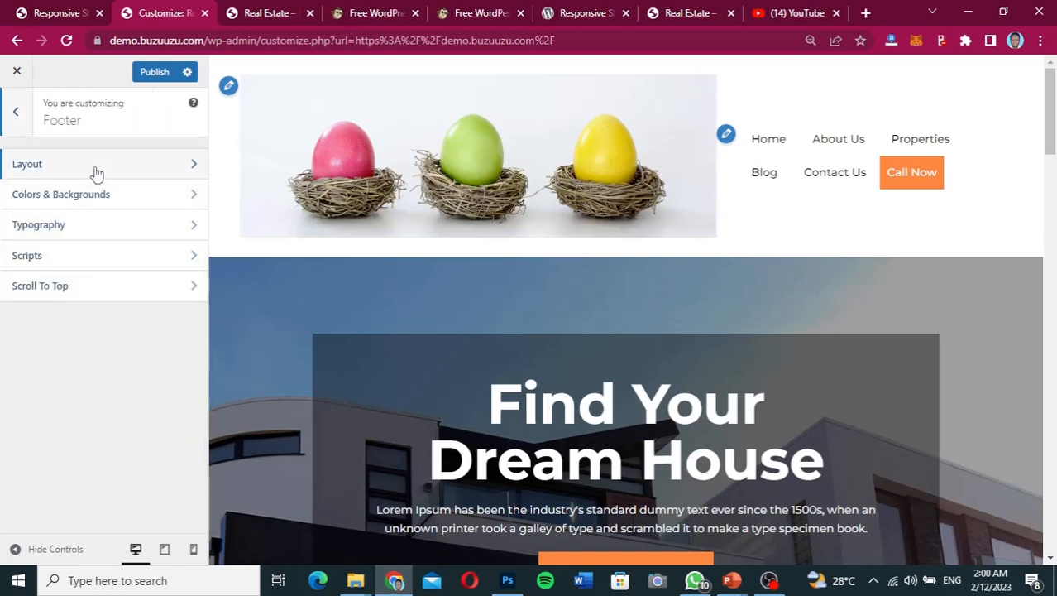
pyautogui.click(72, 265)
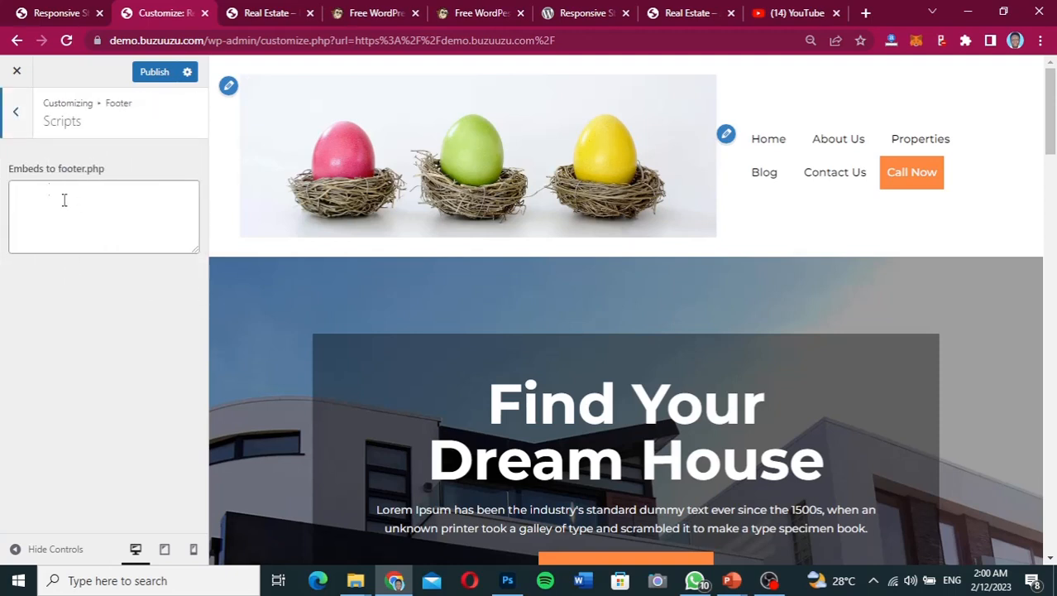
pyautogui.click(18, 116)
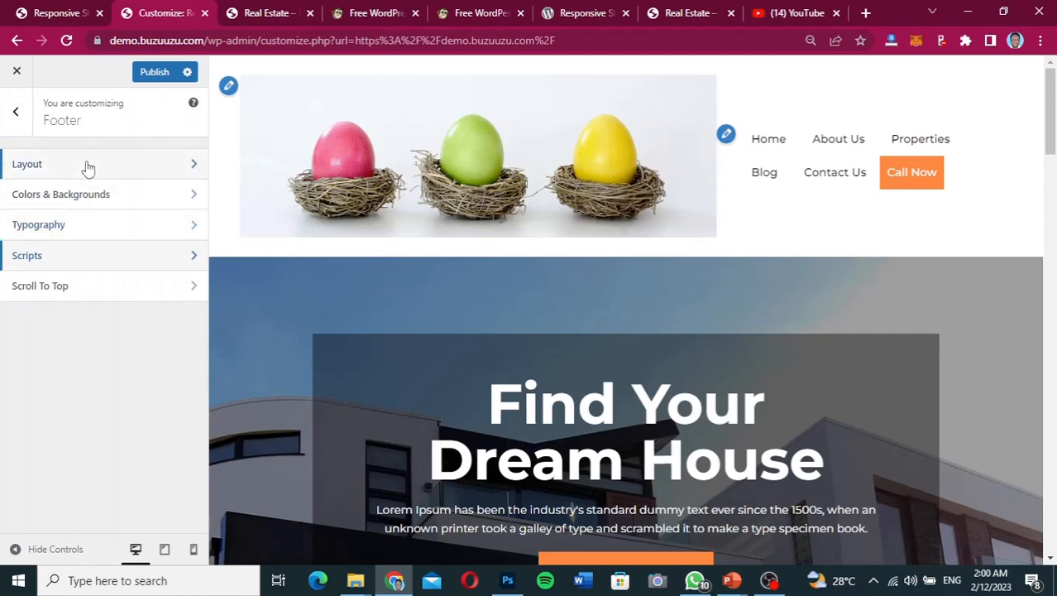
pyautogui.click(21, 114)
pyautogui.scroll(3, 130, 227)
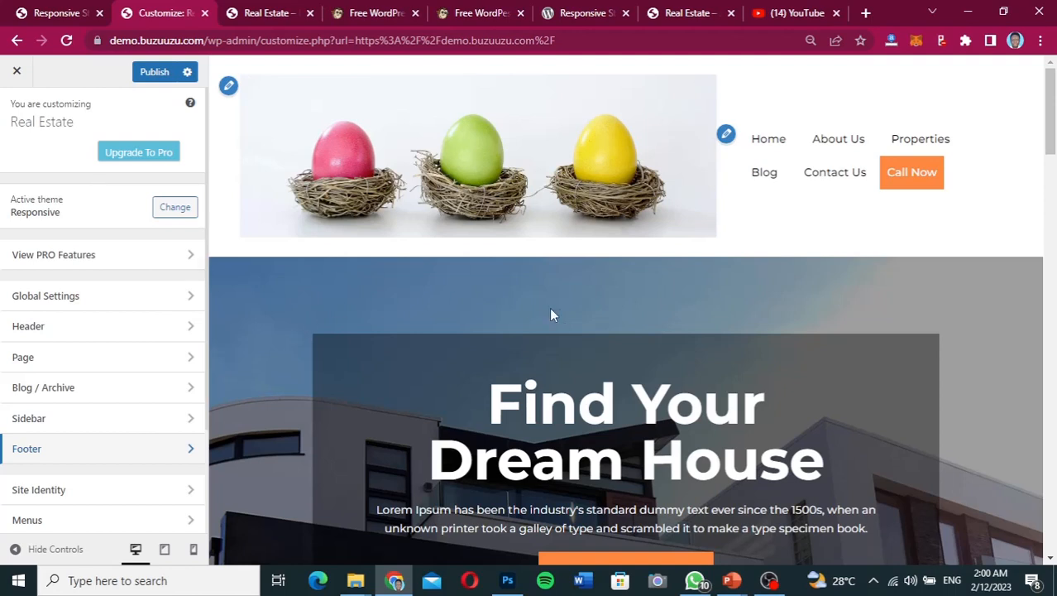
# - Examine the home page preview from the hero section down through Featured Listings to Meet our Agents
pyautogui.scroll(-5, 559, 313)
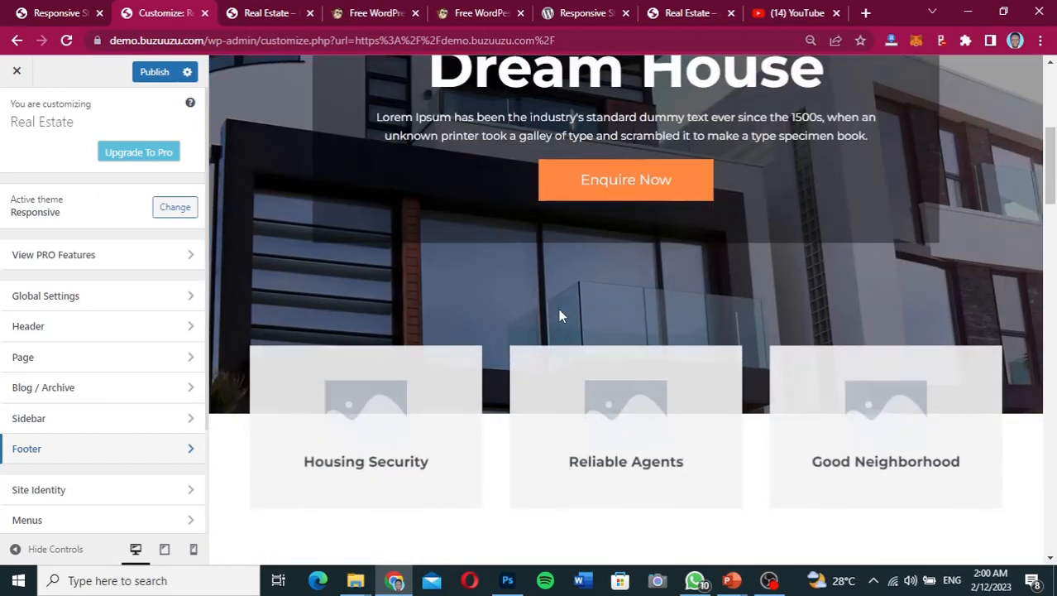
pyautogui.scroll(-5, 559, 316)
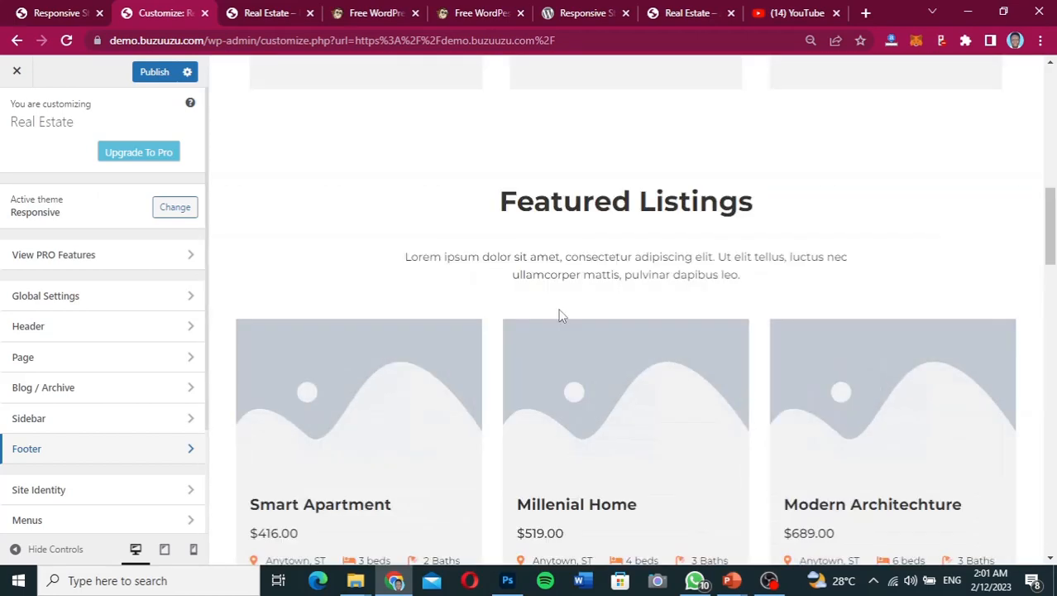
pyautogui.scroll(-6, 559, 315)
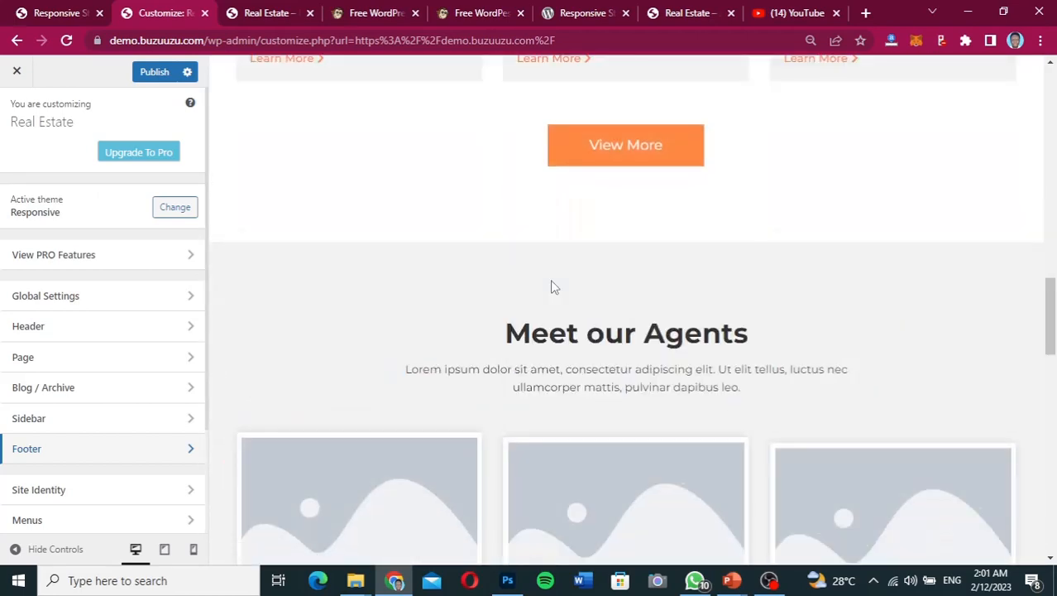